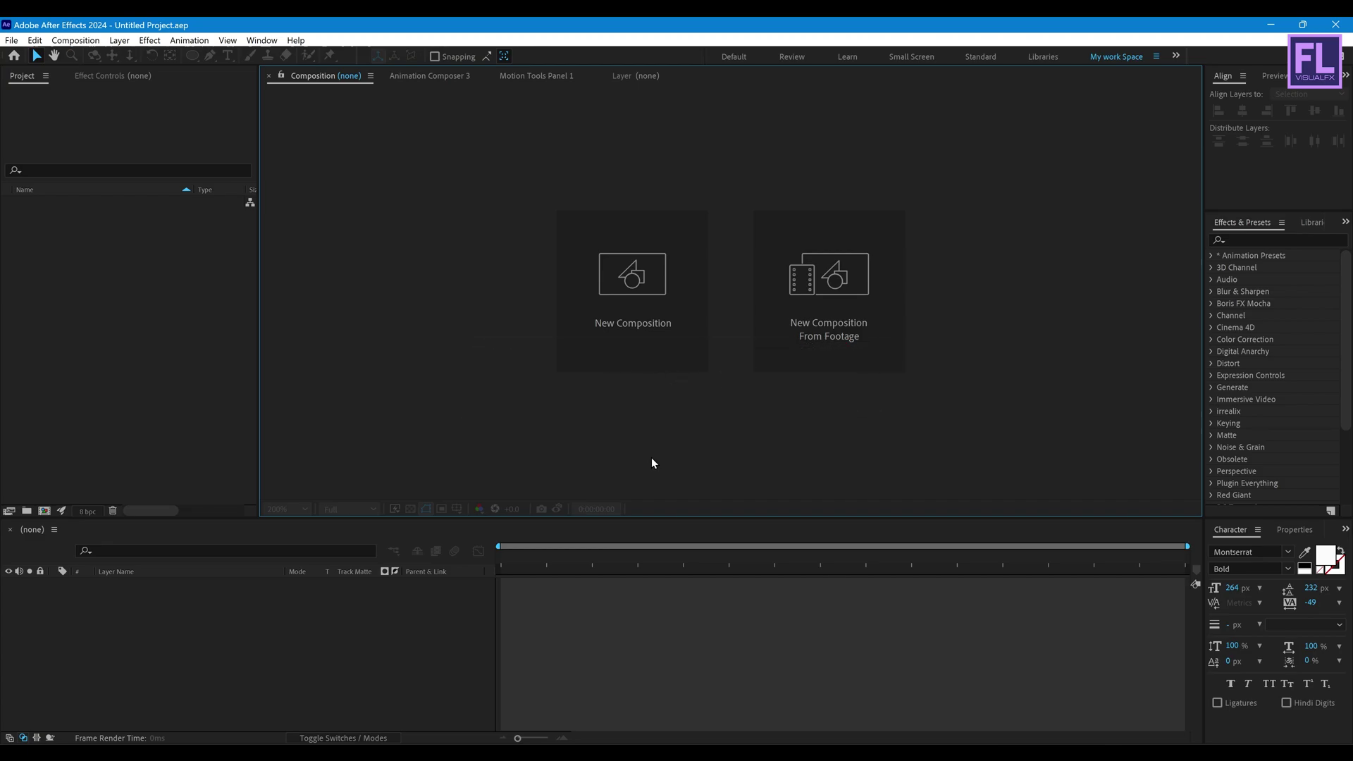
- Start a new 1920×1080, 30 fps, 10-second composition named Text animation
{"action": "left_click", "coordinate": [636, 277]}
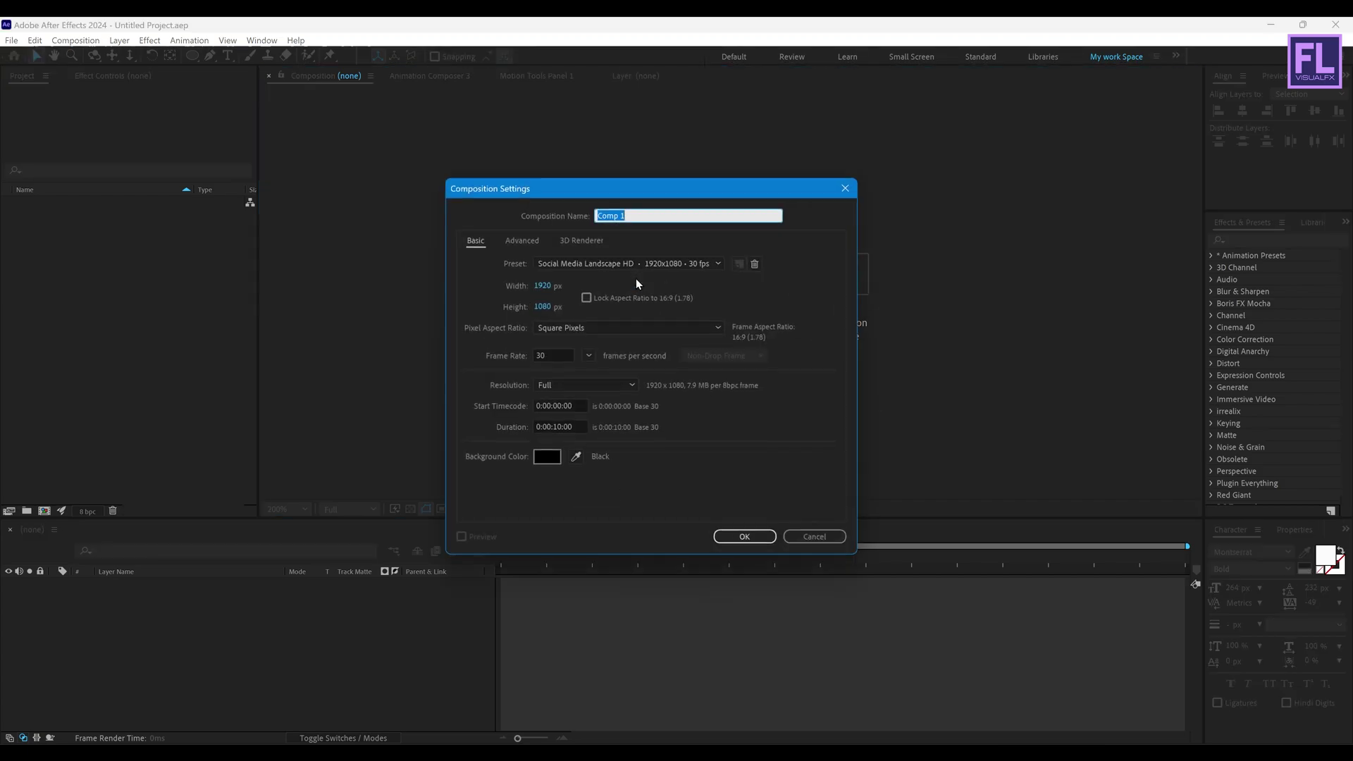
{"action": "left_click_drag", "start_coordinate": [651, 187], "coordinate": [684, 173]}
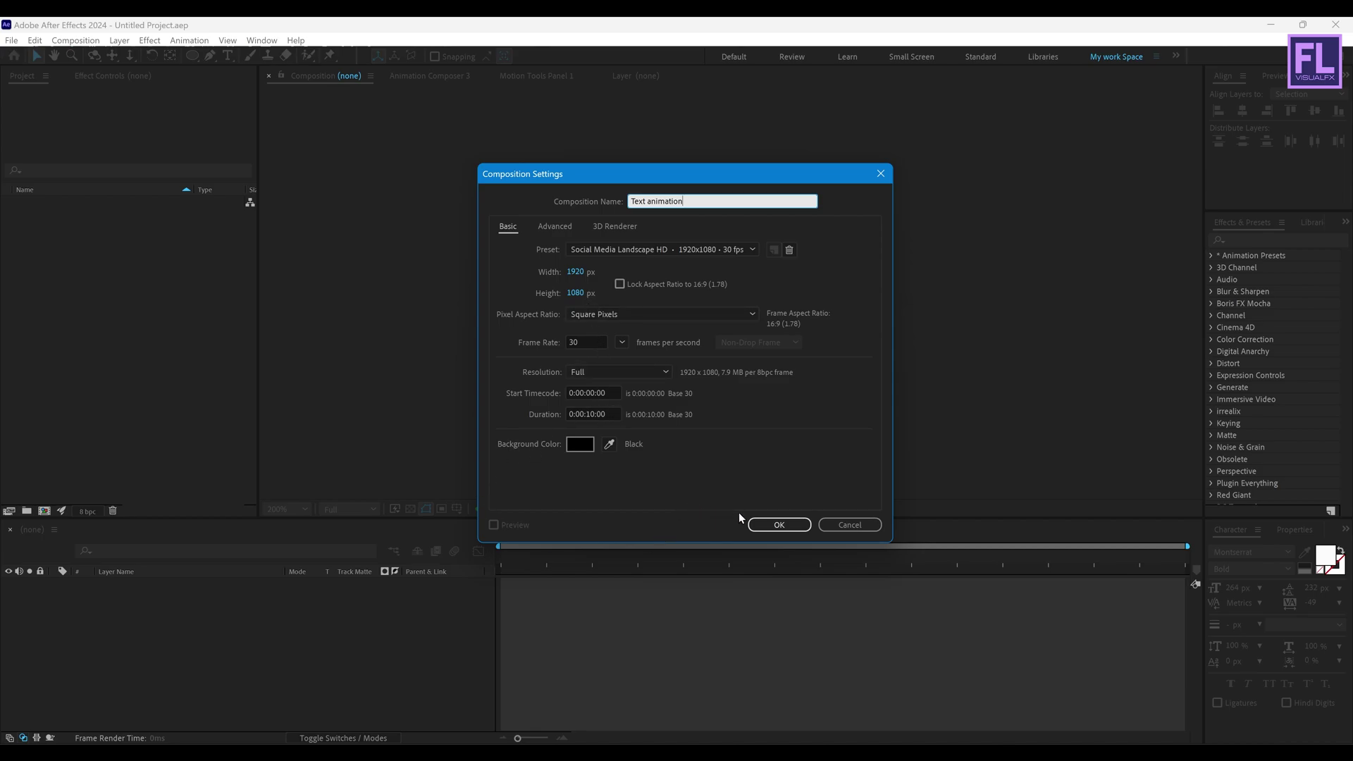
- Confirm the composition and add a horizontally centred 'Happy' text layer in a script font
{"action": "left_click", "coordinate": [795, 529]}
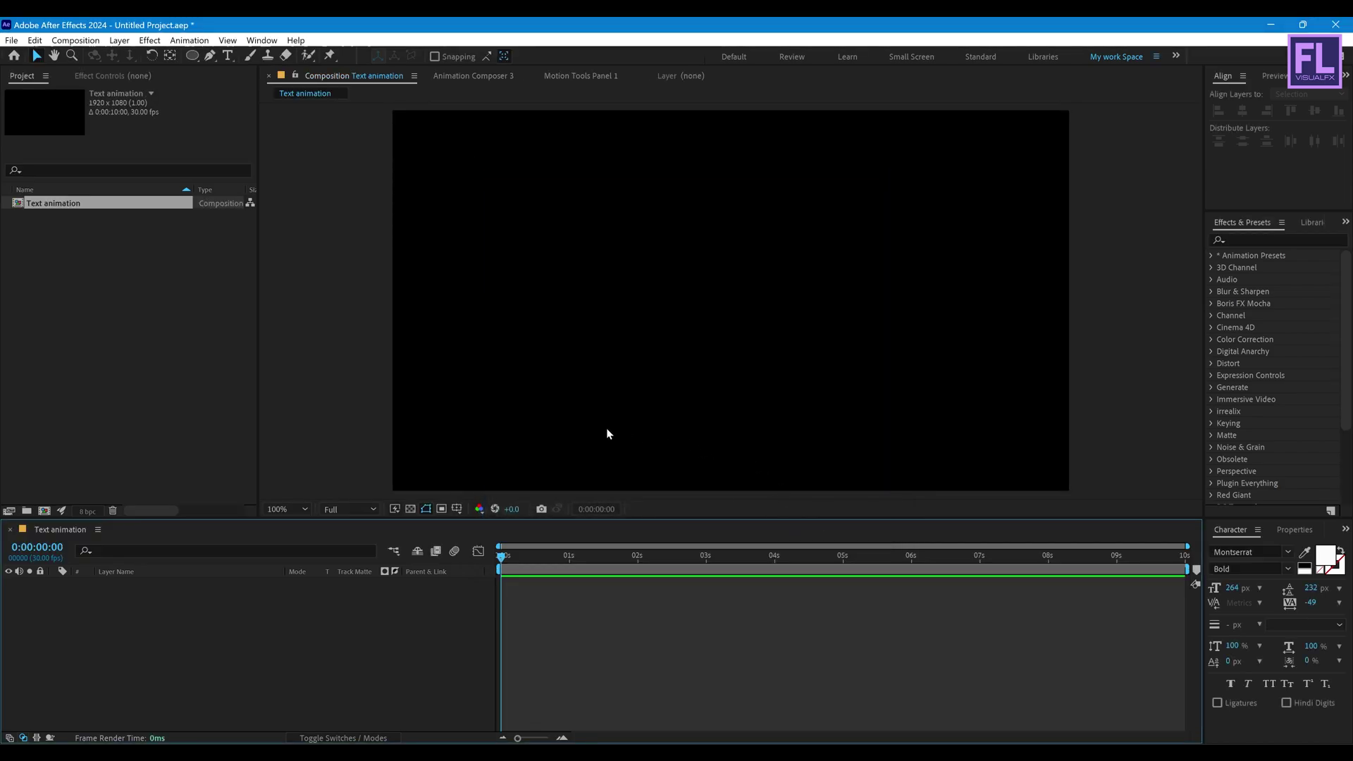
{"action": "right_click", "coordinate": [121, 623]}
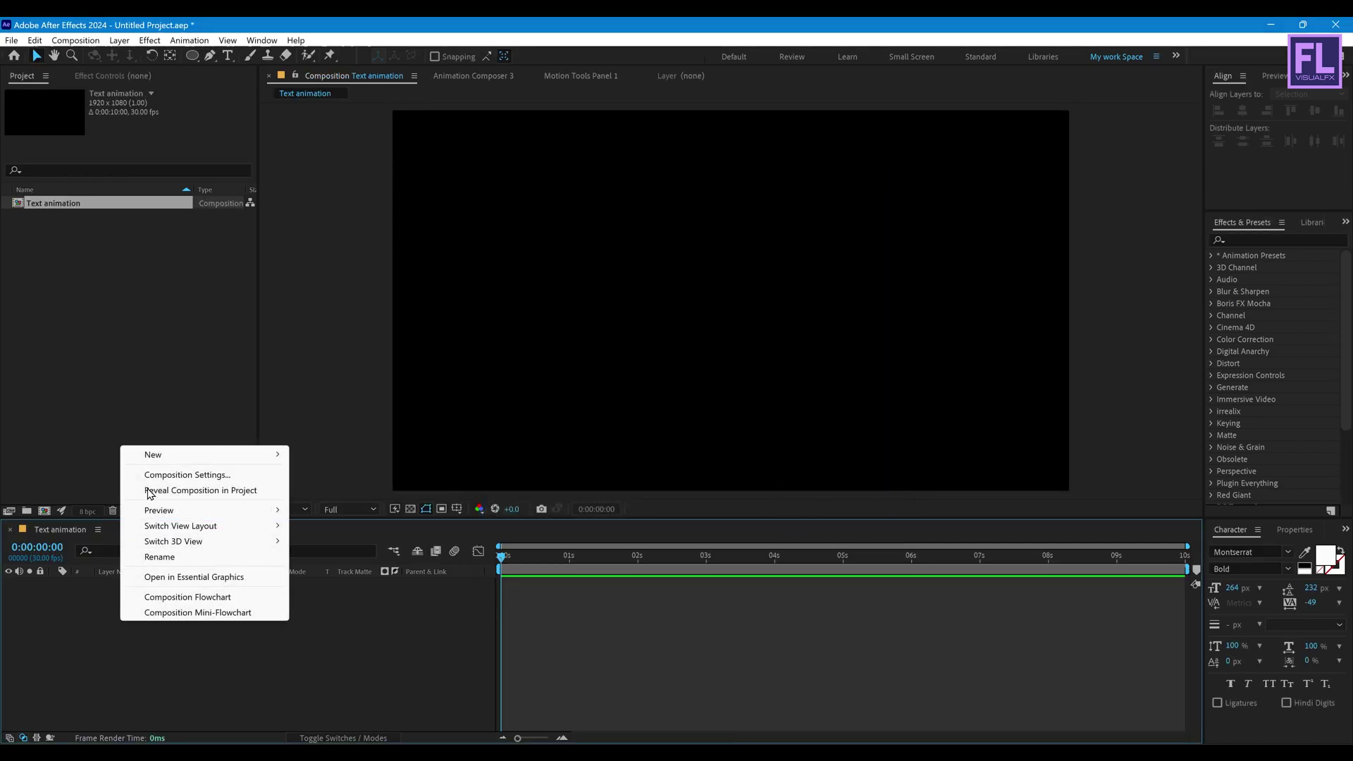
{"action": "mouse_move", "coordinate": [166, 459]}
{"action": "left_click", "coordinate": [315, 482]}
{"action": "type", "text": "Happy"}
{"action": "key", "text": "Escape"}
{"action": "left_click", "coordinate": [1253, 594]}
{"action": "type", "text": "sim"}
{"action": "key", "text": "Return"}
{"action": "key", "text": "v"}
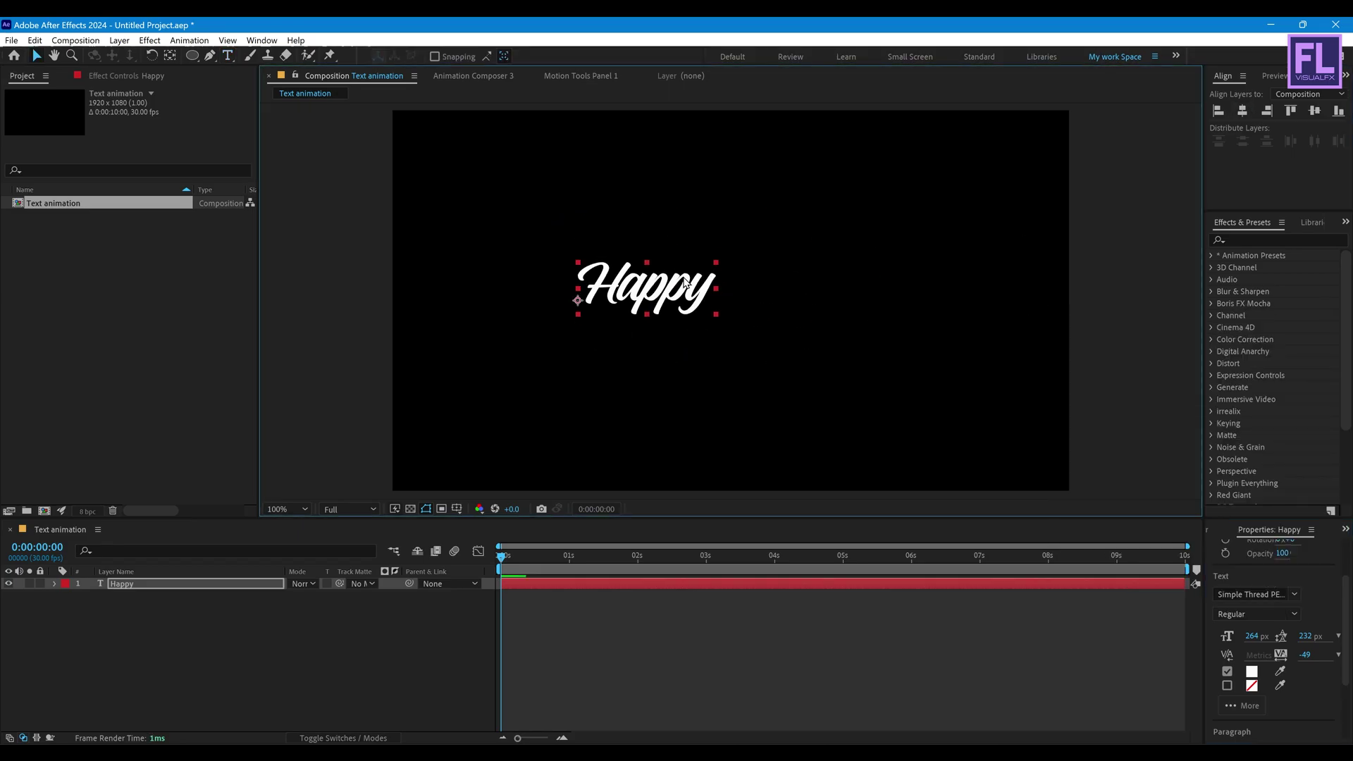
{"action": "left_click", "coordinate": [1242, 111]}
- Duplicate Happy into a larger 'New Year' line placed below it
{"action": "left_click", "coordinate": [154, 585]}
{"action": "key", "text": "ctrl+d"}
{"action": "double_click", "coordinate": [154, 602]}
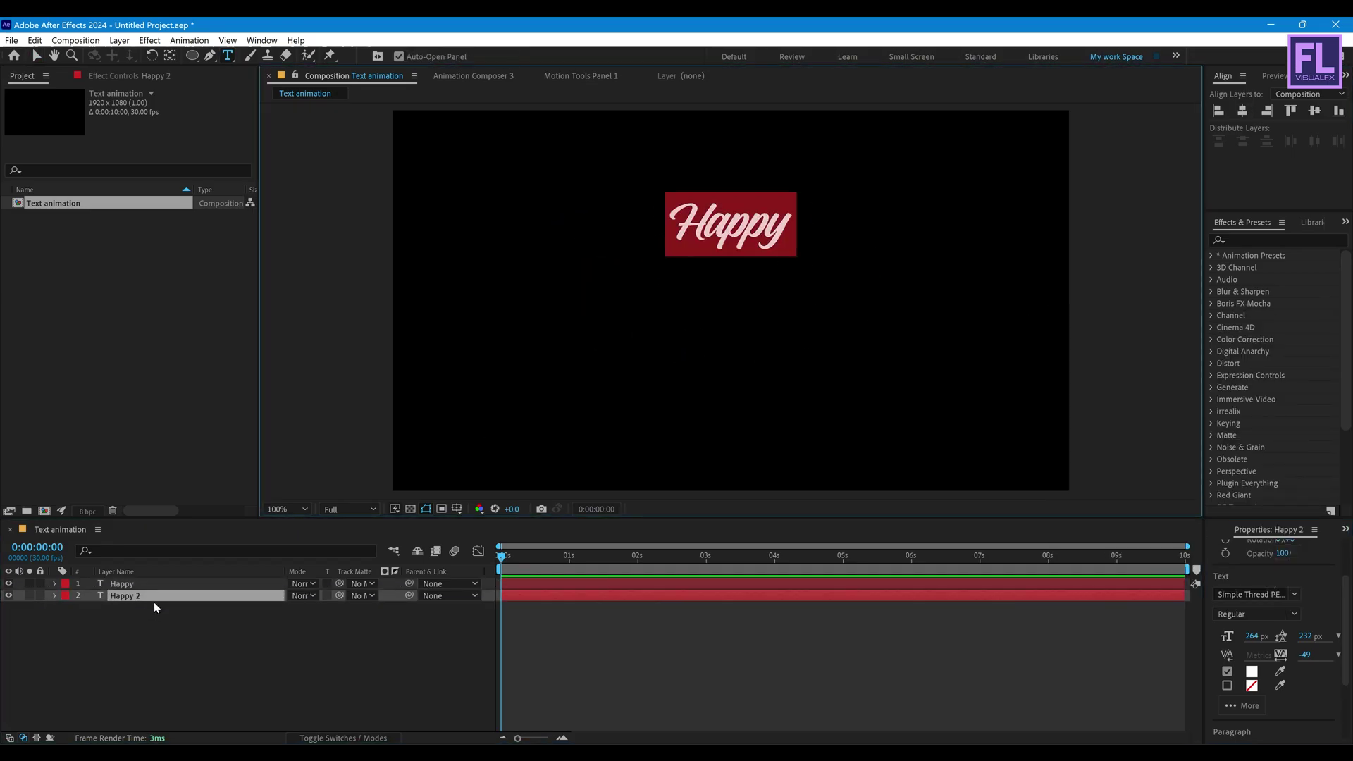
{"action": "type", "text": "New Yearv"}
{"action": "left_click_drag", "start_coordinate": [775, 255], "coordinate": [794, 305]}
- Duplicate New Year into a '2024' line set in Montserrat ExtraBold
{"action": "left_click", "coordinate": [753, 235]}
{"action": "left_click", "coordinate": [126, 596]}
{"action": "key", "text": "ctrl+d"}
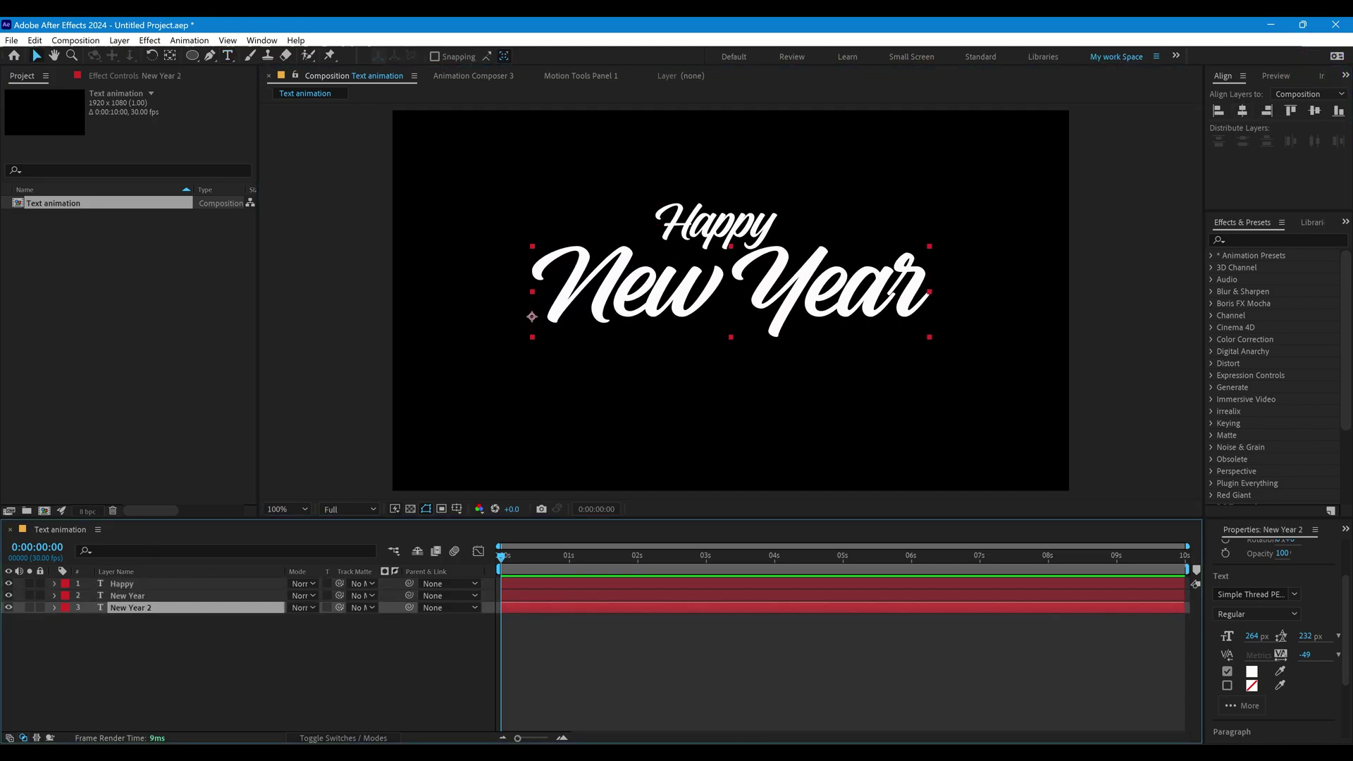
{"action": "left_click", "coordinate": [1248, 594]}
{"action": "type", "text": "mon"}
{"action": "left_click", "coordinate": [1136, 526]}
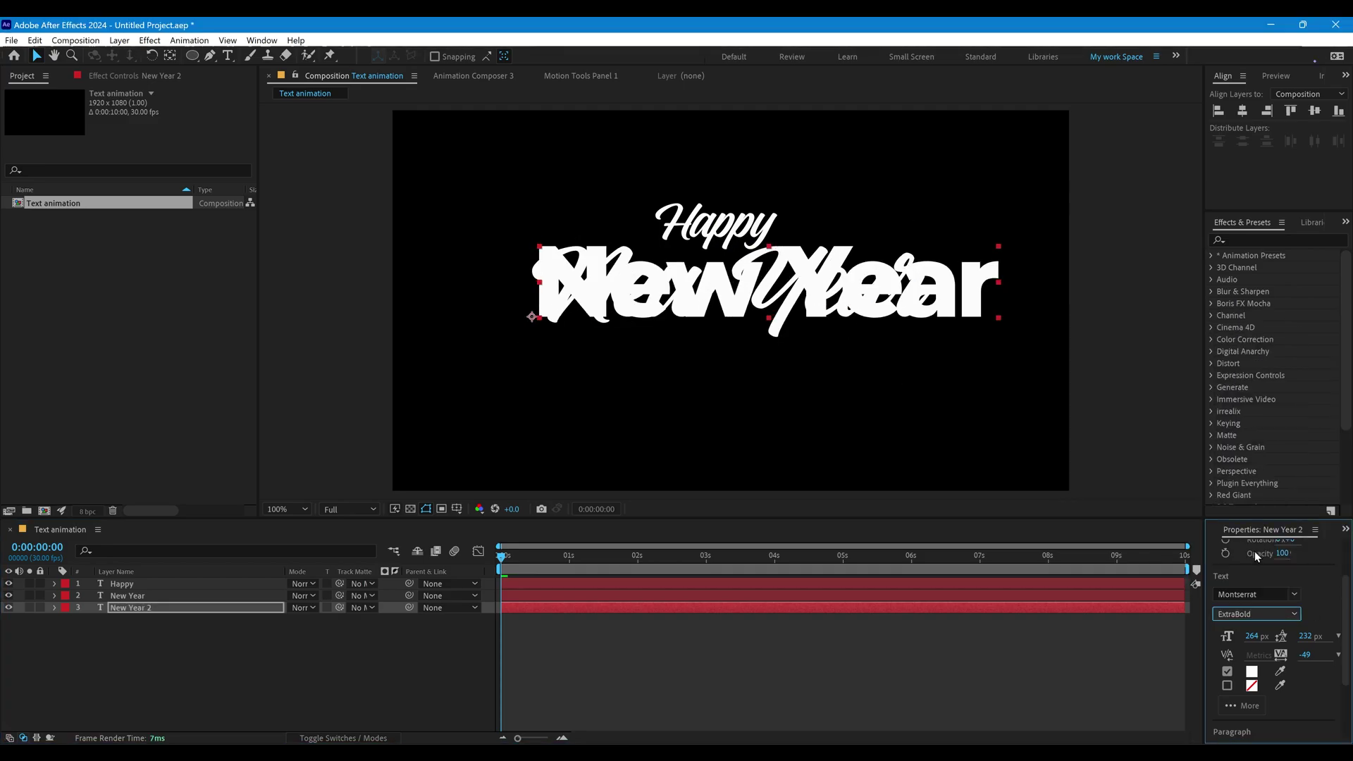
{"action": "left_click_drag", "start_coordinate": [775, 289], "coordinate": [775, 364]}
{"action": "double_click", "coordinate": [776, 365]}
{"action": "type", "text": "2034"}
{"action": "key", "text": "BackSpace"}
{"action": "key", "text": "BackSpace"}
{"action": "type", "text": "24"}
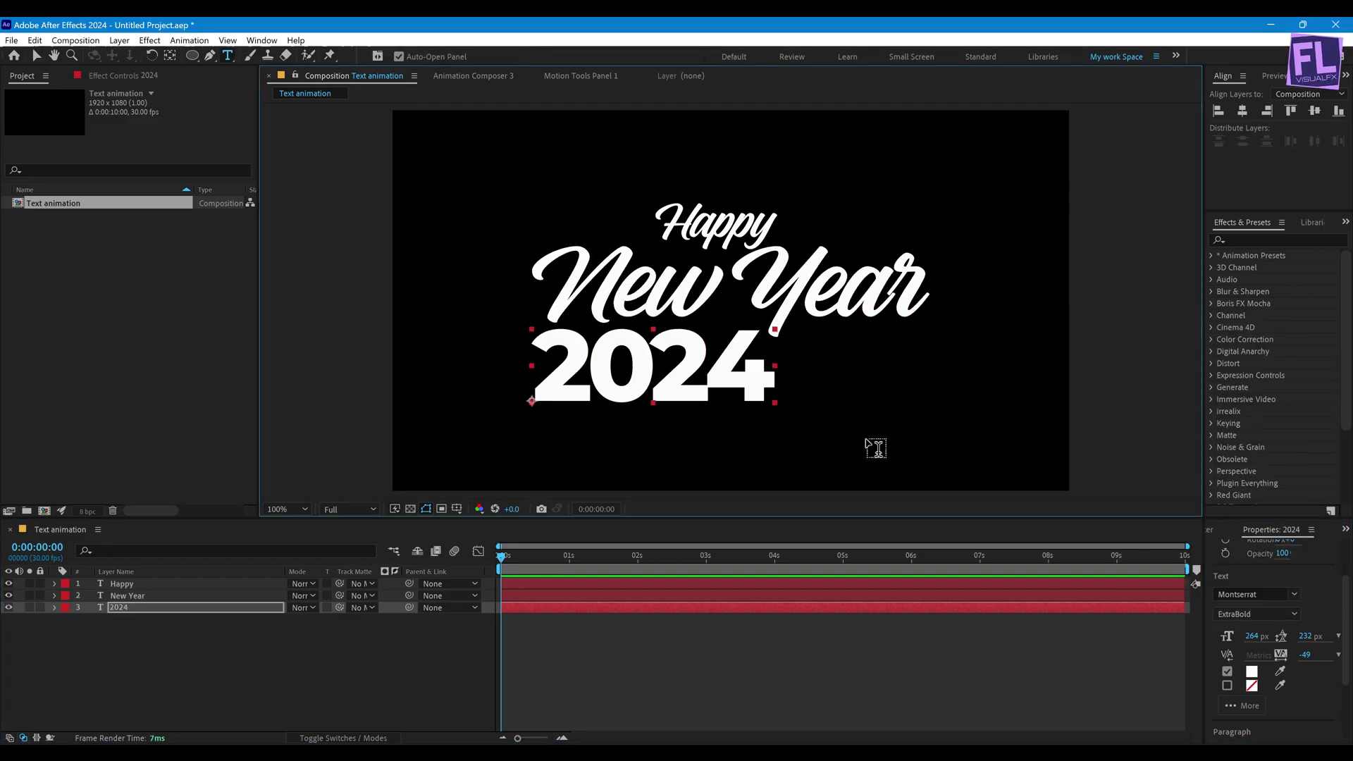
{"action": "key", "text": "Escape"}
- Enlarge and position 2024 under New Year, then deselect the text layers
{"action": "key", "text": "v"}
{"action": "left_click_drag", "start_coordinate": [720, 354], "coordinate": [821, 338]}
{"action": "left_click_drag", "start_coordinate": [728, 380], "coordinate": [726, 377]}
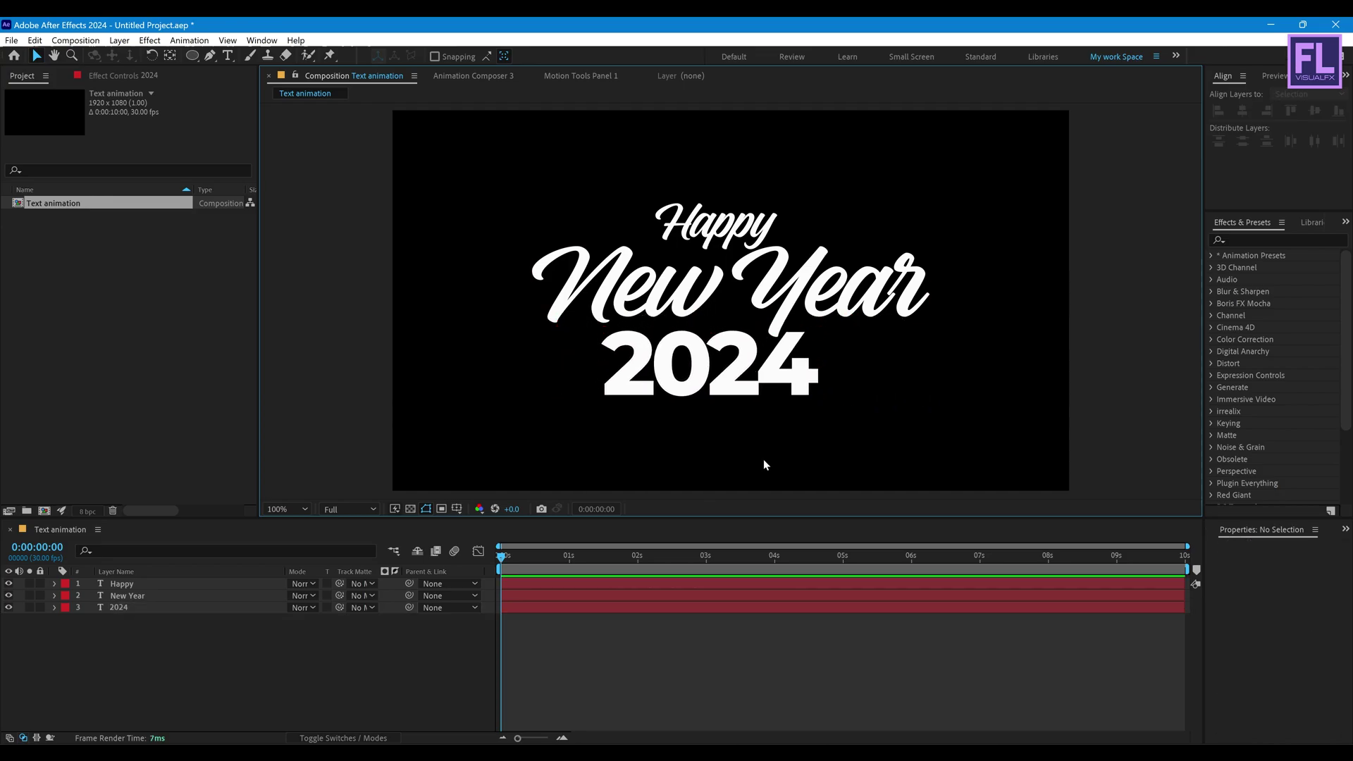
{"action": "left_click_drag", "start_coordinate": [770, 477], "coordinate": [833, 308]}
{"action": "left_click", "coordinate": [155, 653]}
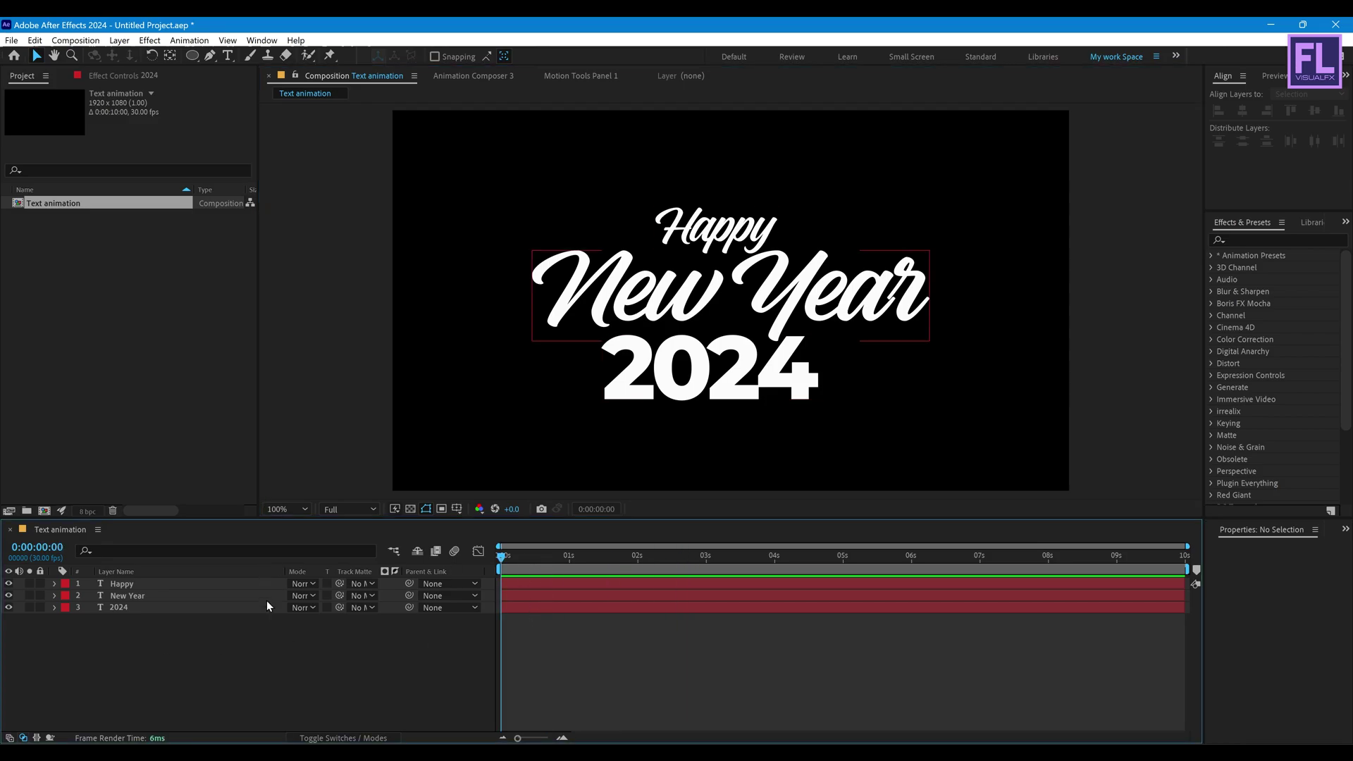
- Add an Opacity animator to the Happy layer with opacity set to 0%
{"action": "left_click", "coordinate": [747, 235]}
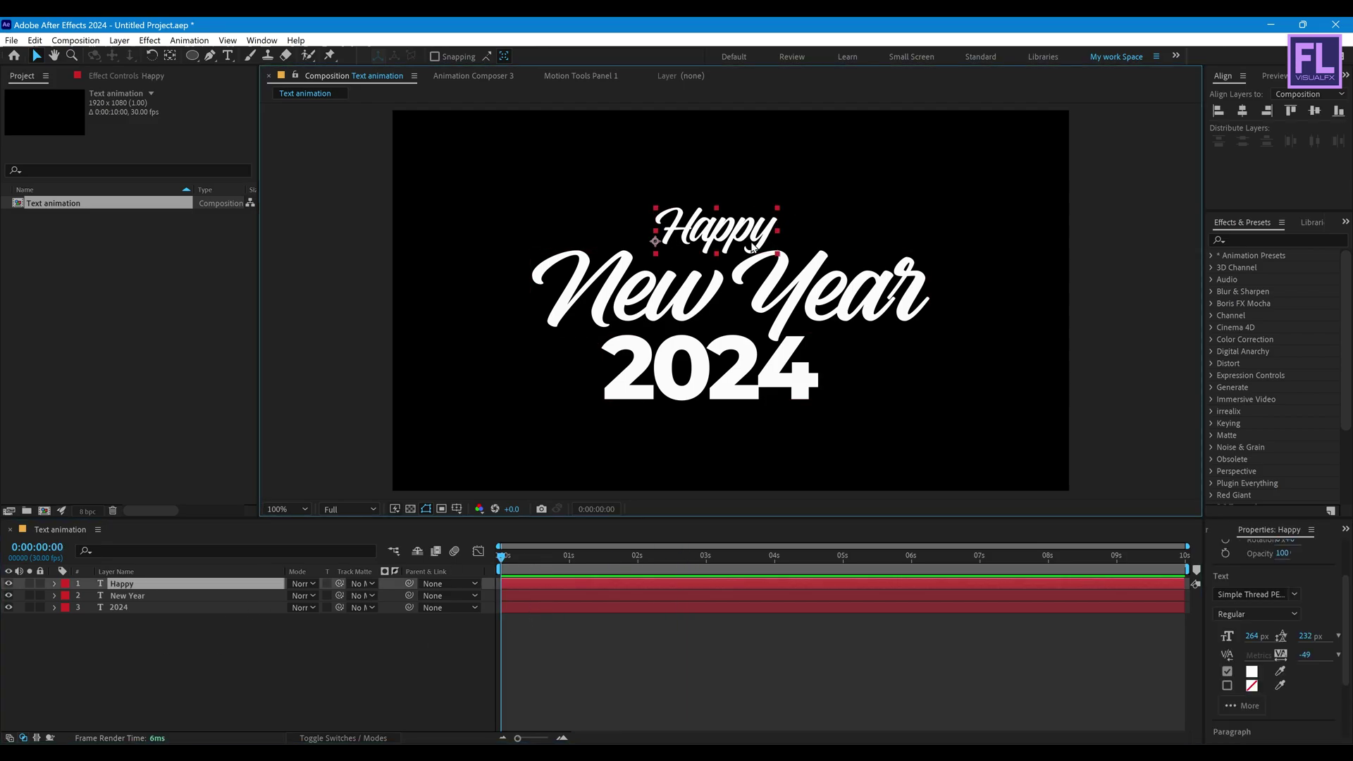
{"action": "left_click", "coordinate": [55, 585]}
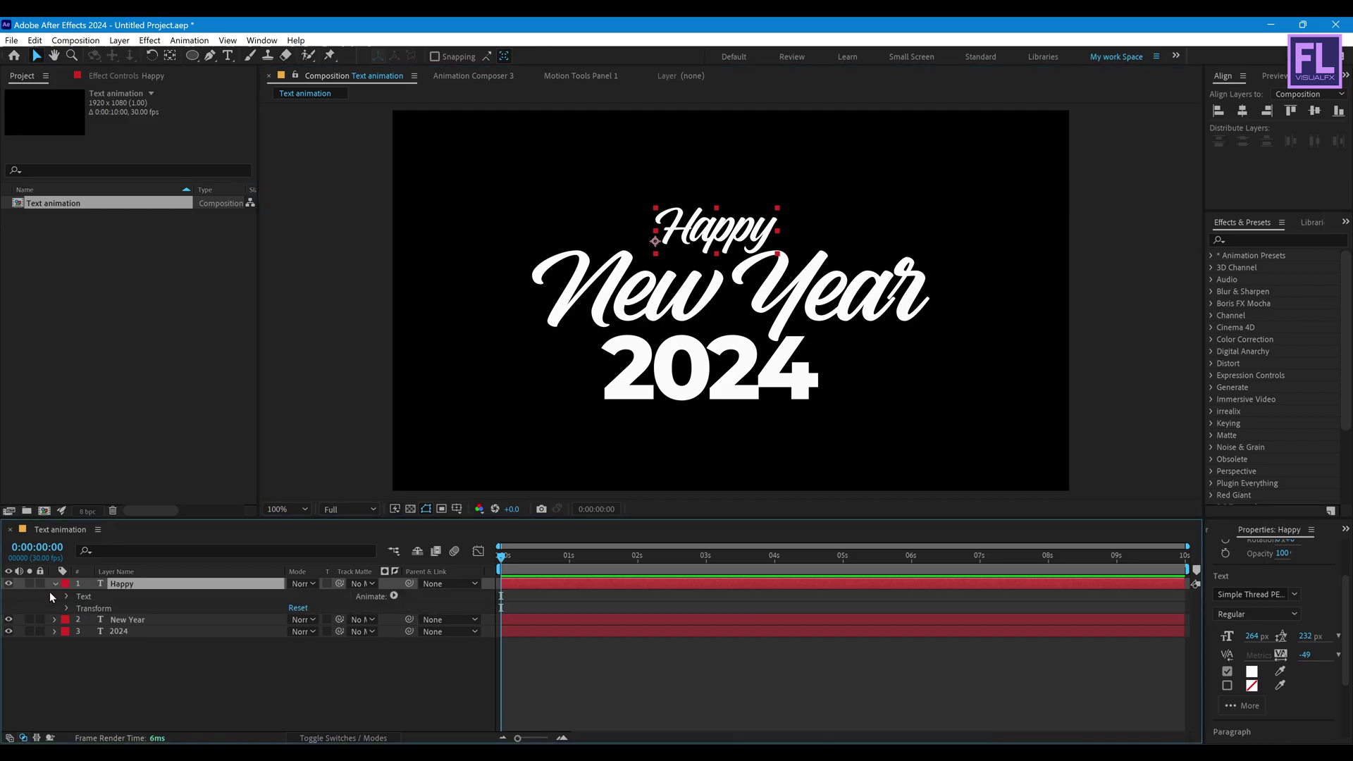
{"action": "left_click", "coordinate": [394, 596]}
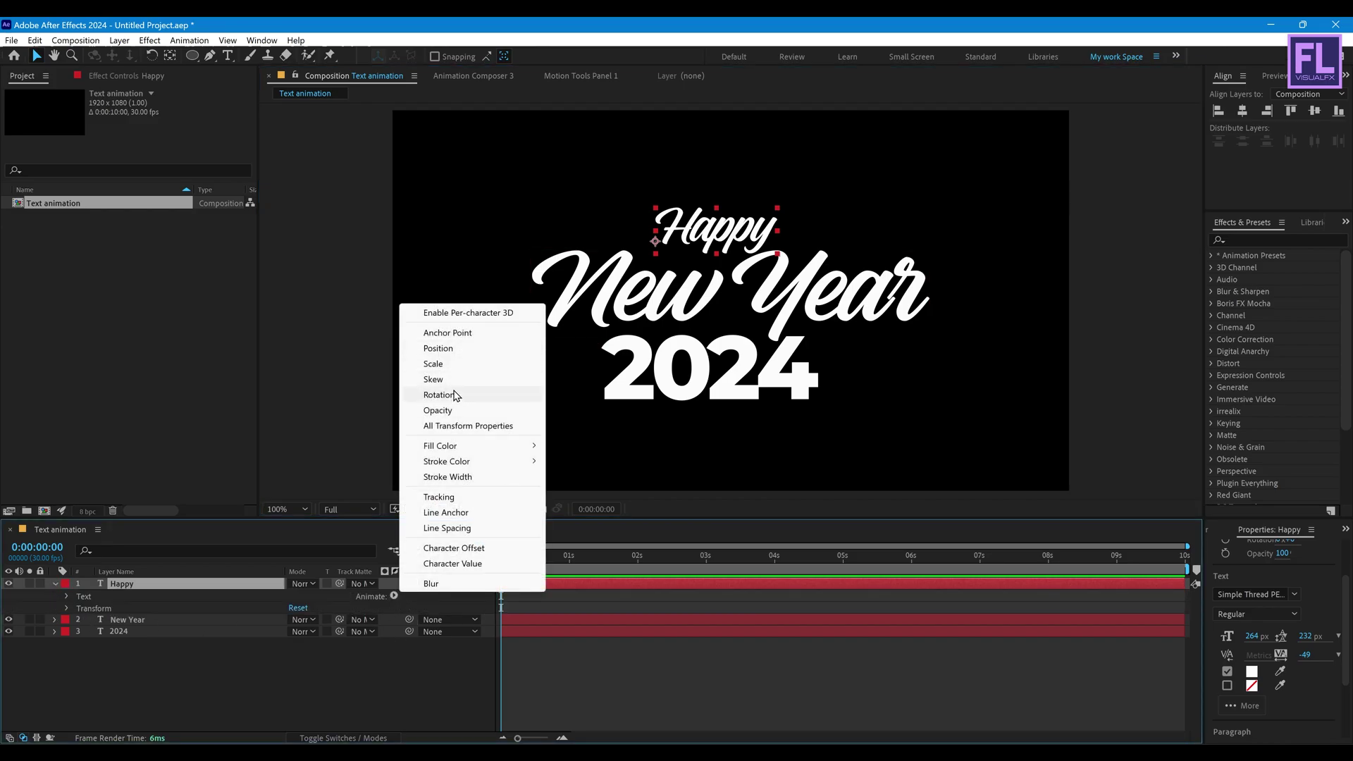
{"action": "left_click", "coordinate": [440, 410]}
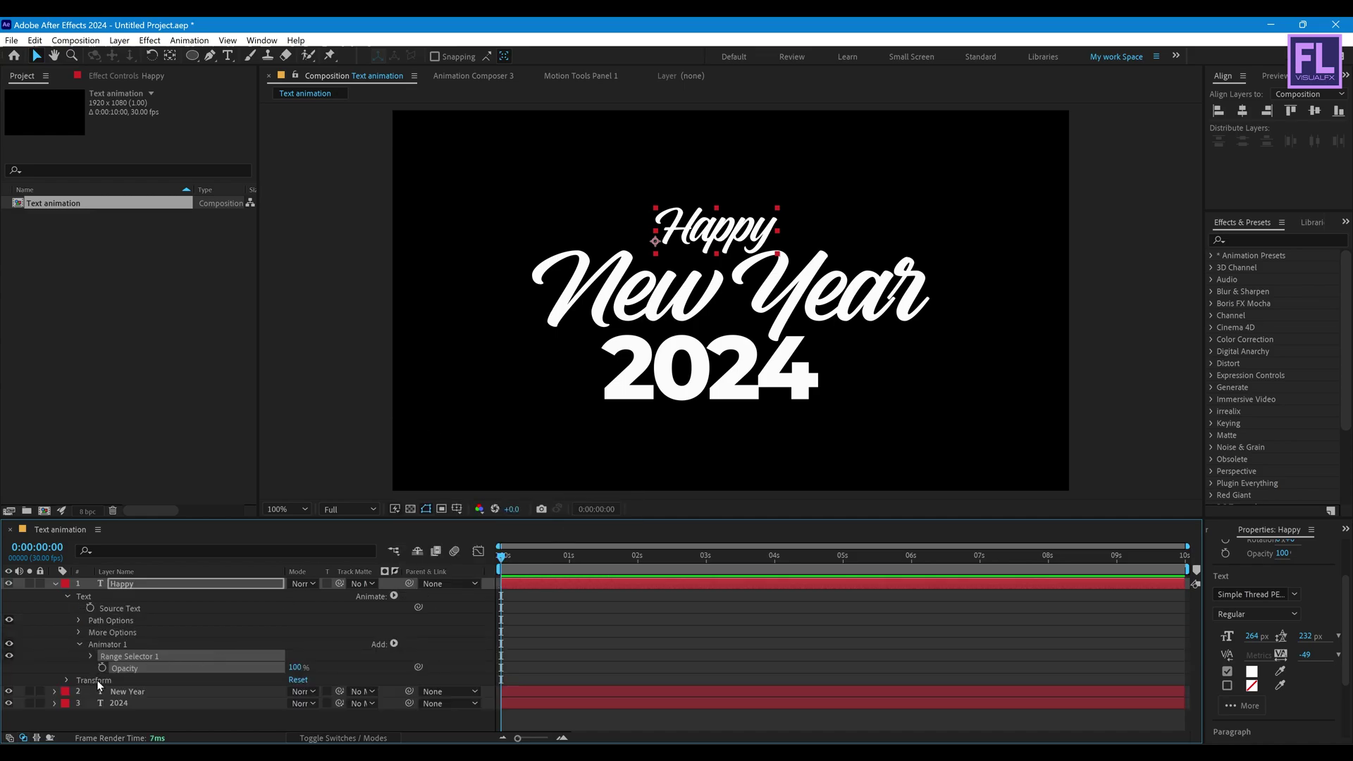
{"action": "left_click_drag", "start_coordinate": [298, 667], "coordinate": [96, 669]}
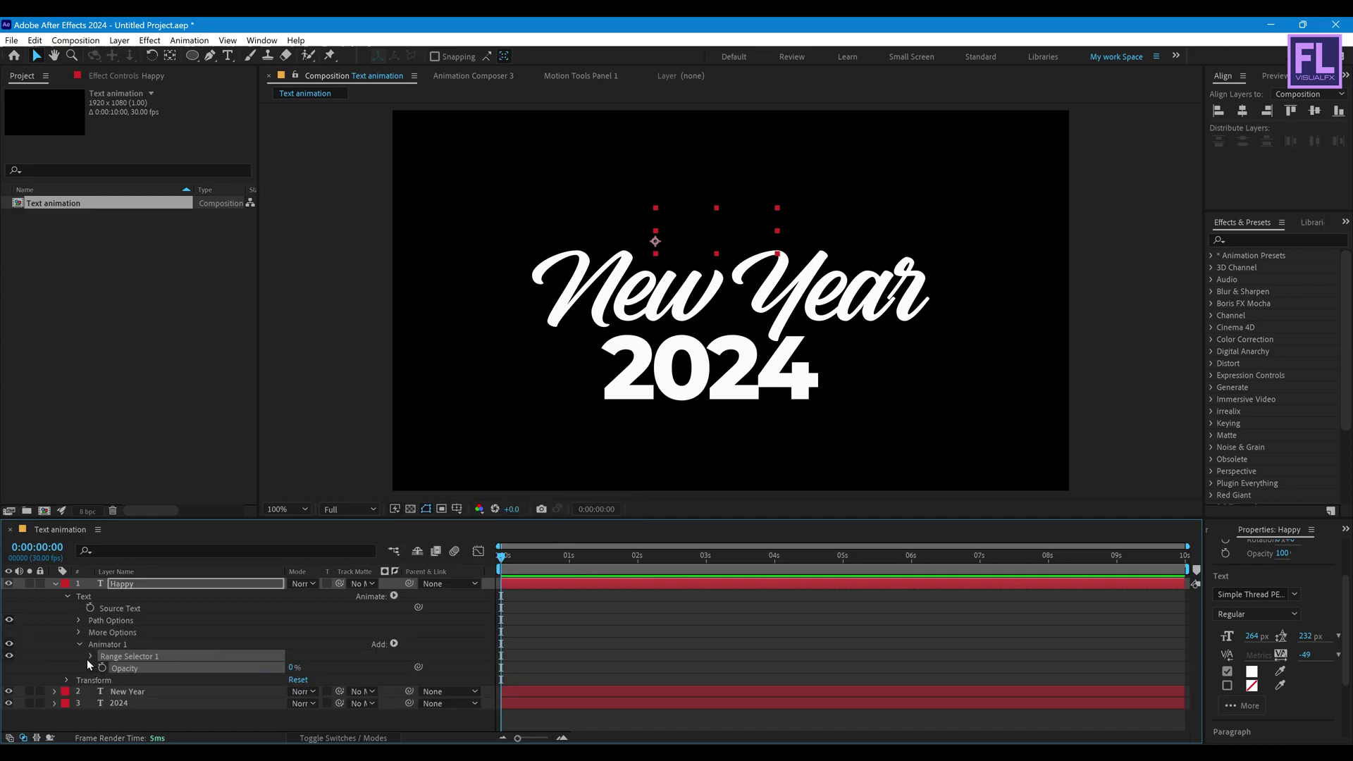
- Keyframe Range Selector 1 Offset from -100% at the start to 100% around 1 second
{"action": "left_click", "coordinate": [90, 657]}
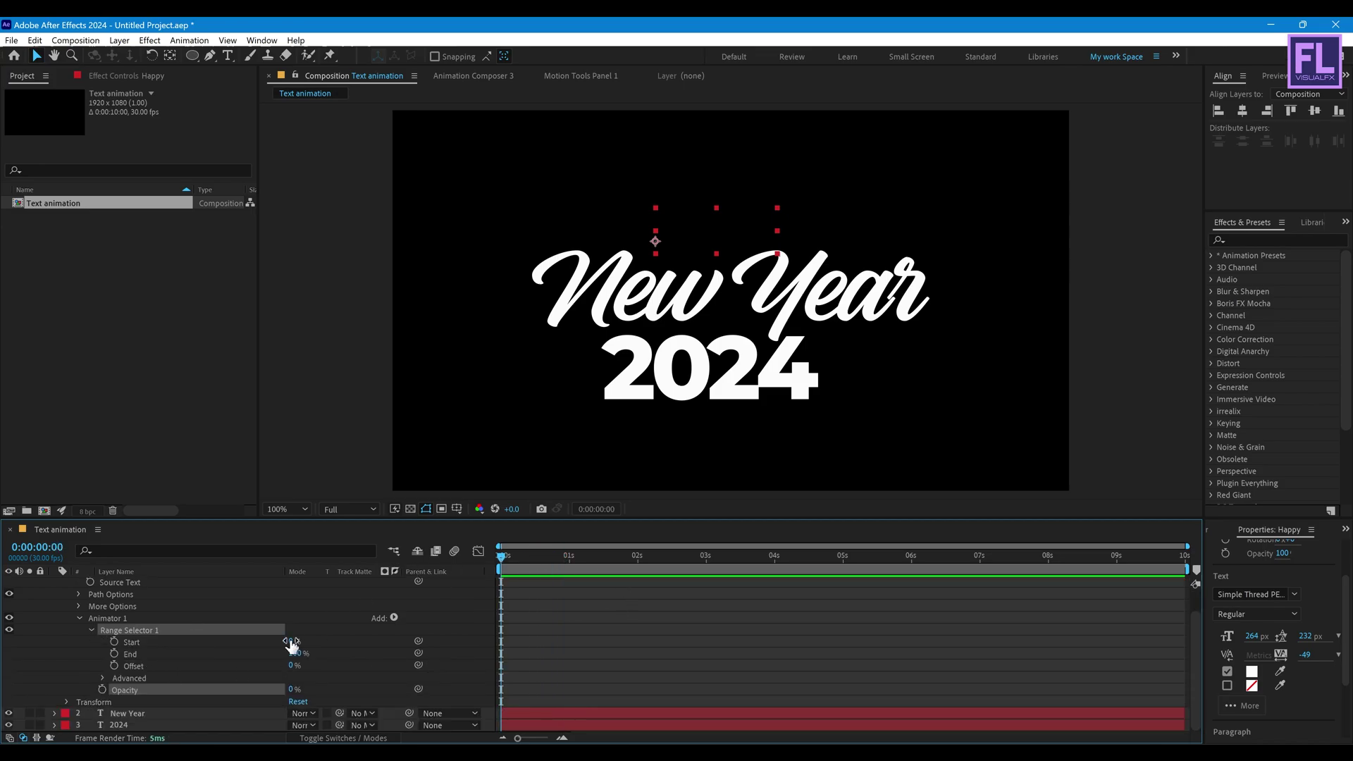
{"action": "left_click", "coordinate": [114, 666]}
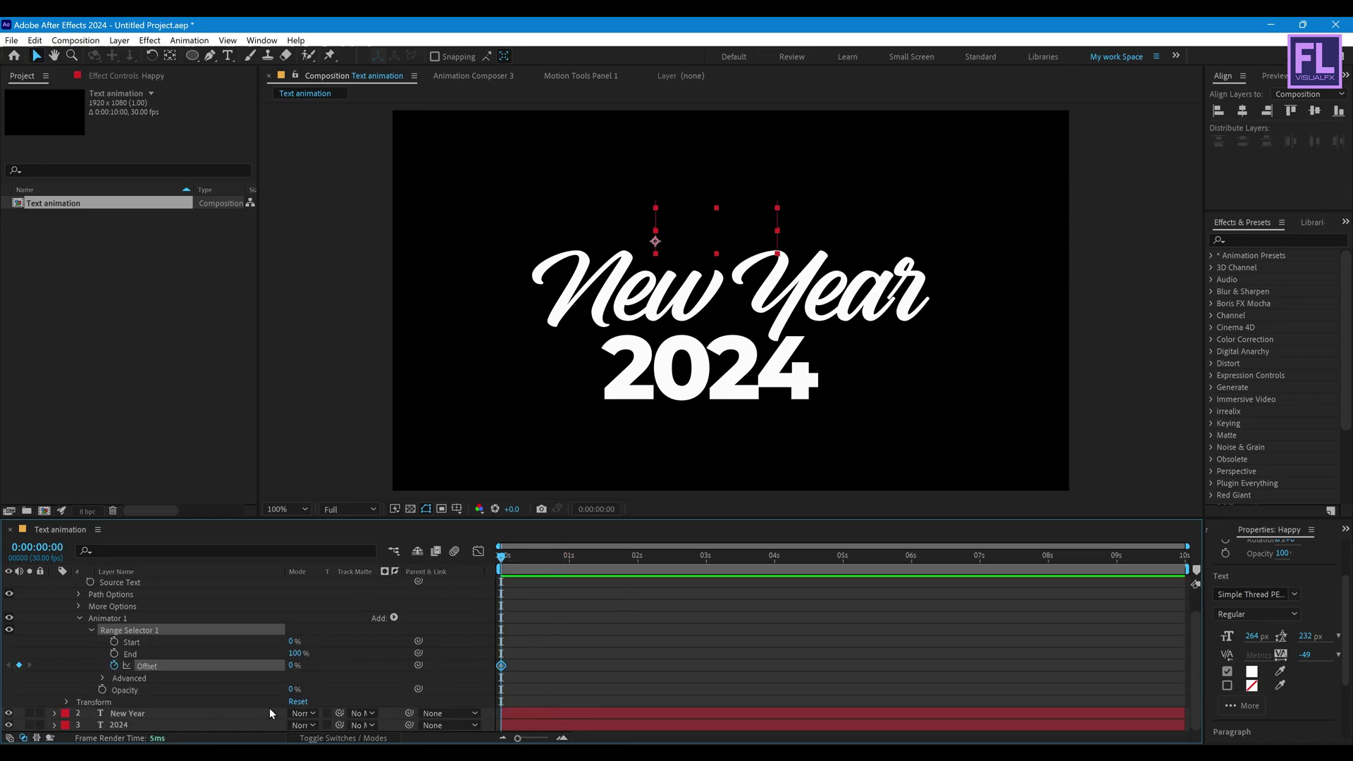
{"action": "left_click_drag", "start_coordinate": [292, 664], "coordinate": [147, 665]}
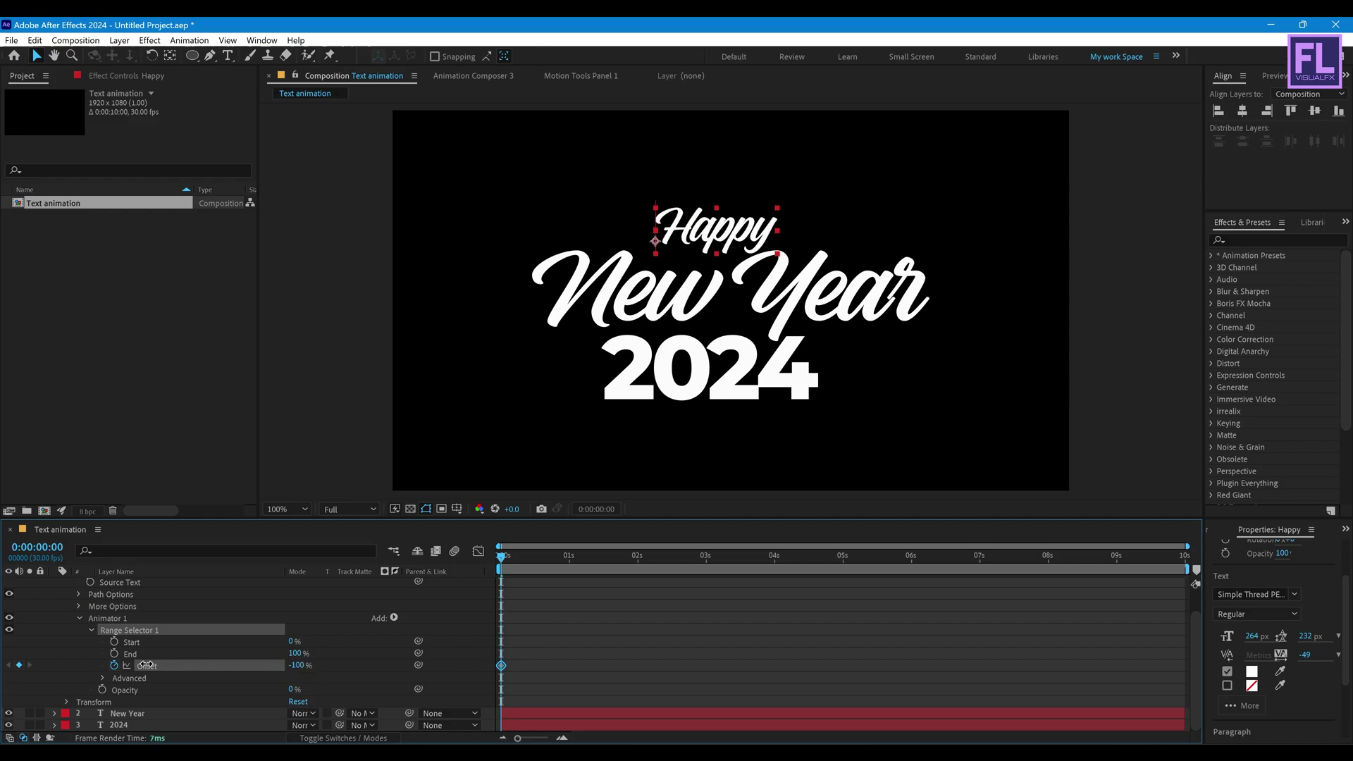
{"action": "left_click_drag", "start_coordinate": [506, 557], "coordinate": [607, 562]}
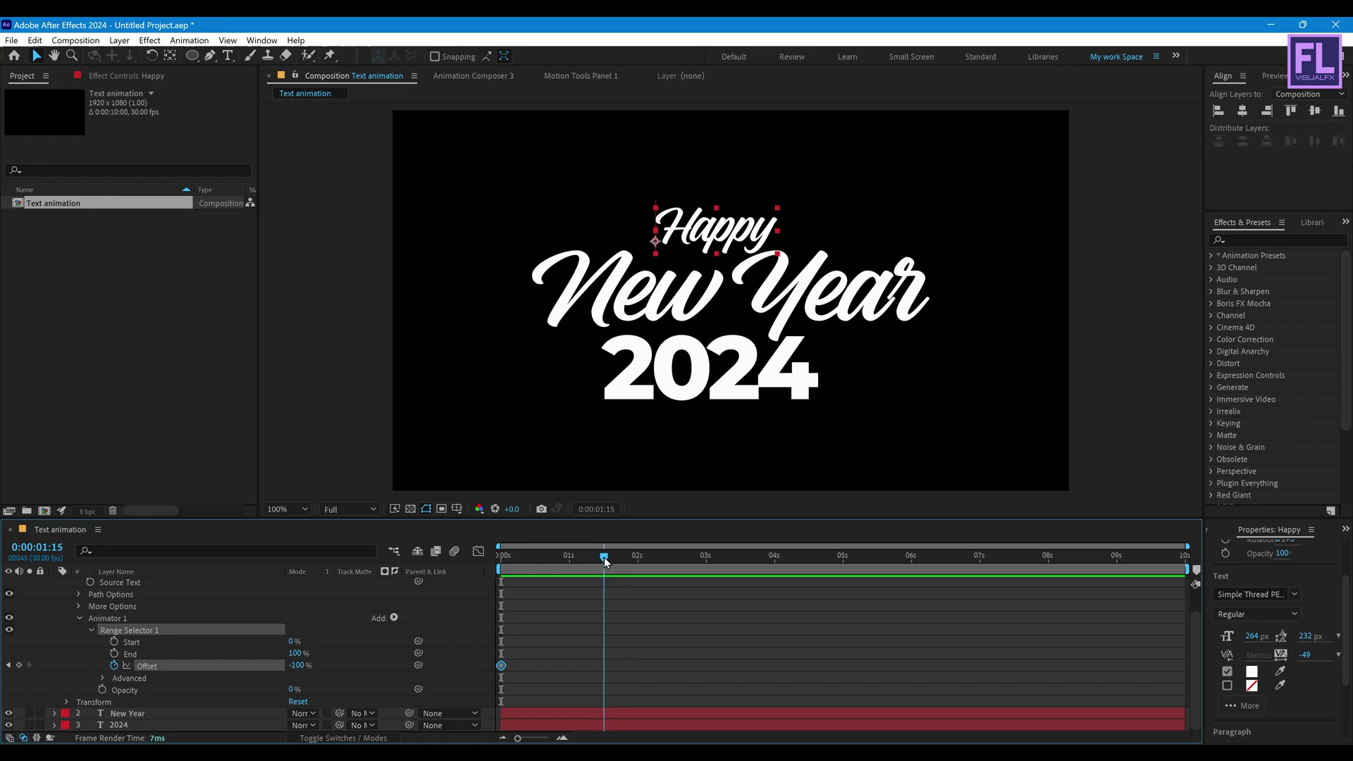
{"action": "left_click_drag", "start_coordinate": [300, 664], "coordinate": [465, 665]}
{"action": "left_click_drag", "start_coordinate": [606, 556], "coordinate": [511, 558]}
- Set Range Selector 1's Advanced Shape to Ramp Up and turn Randomize Order on, then preview
{"action": "left_click", "coordinate": [102, 678]}
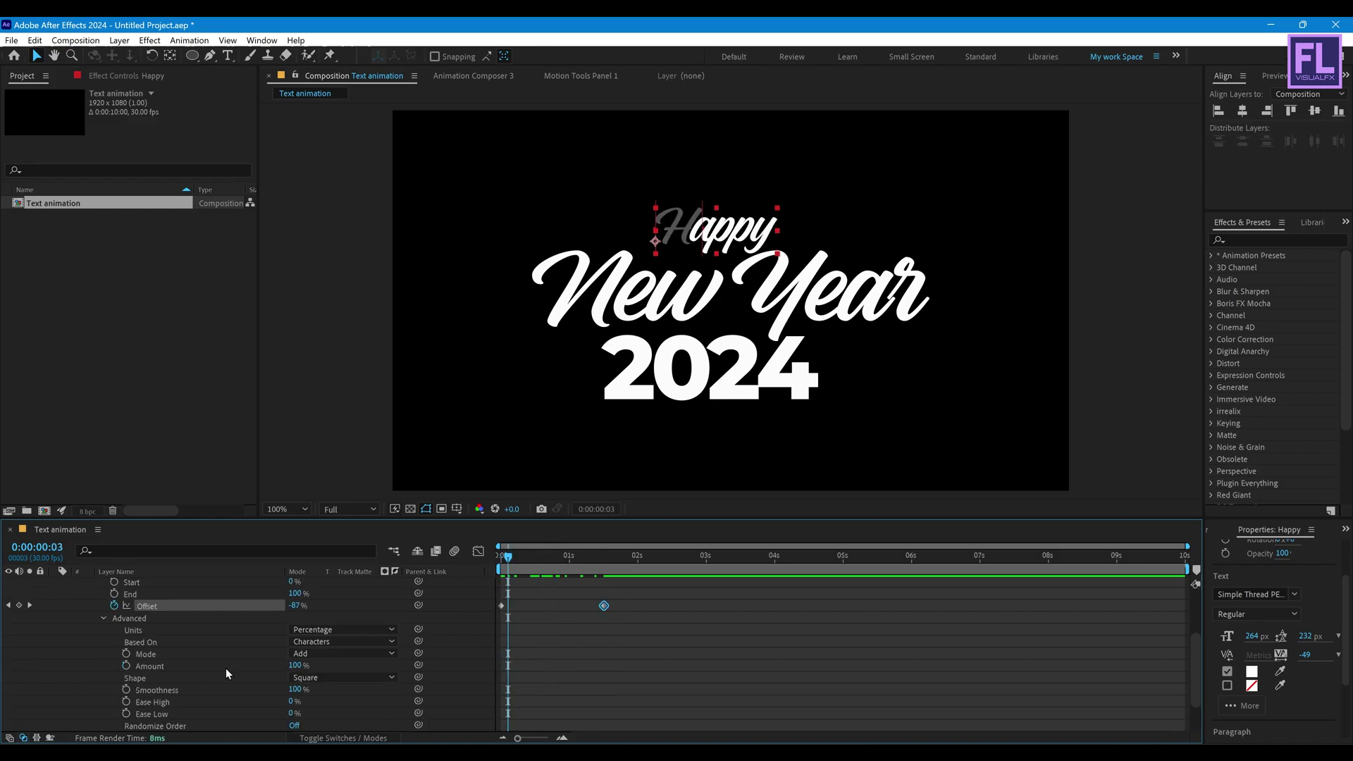
{"action": "scroll", "coordinate": [240, 664], "scroll_direction": "down", "scroll_amount": 3}
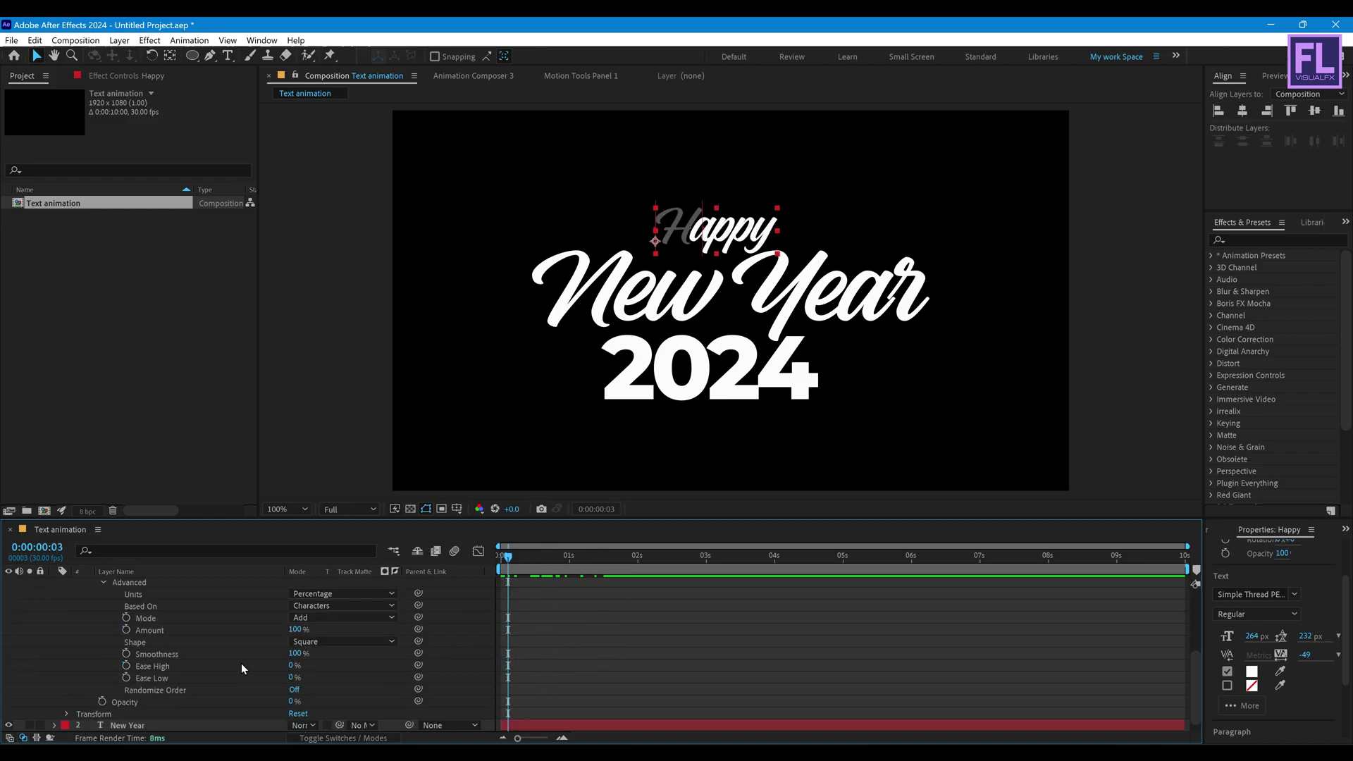
{"action": "left_click", "coordinate": [332, 642]}
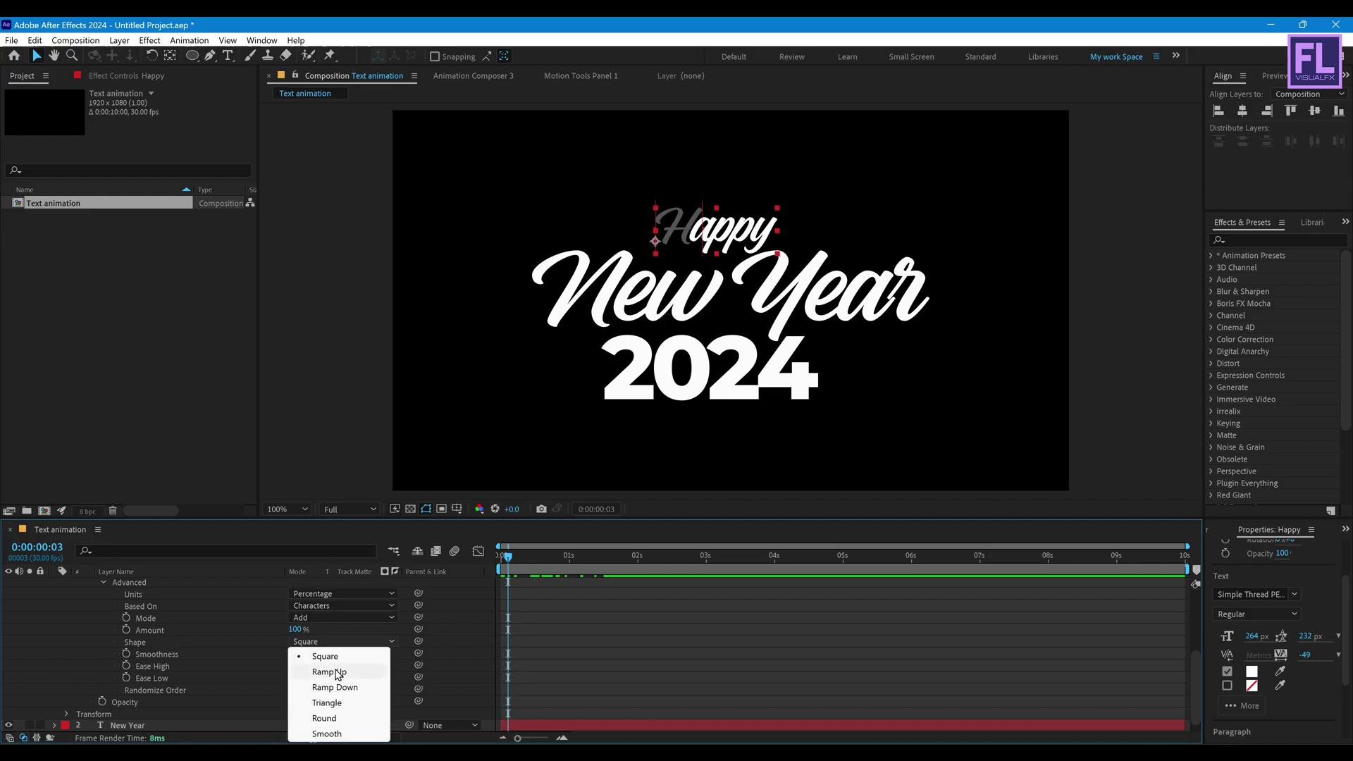
{"action": "left_click", "coordinate": [336, 673]}
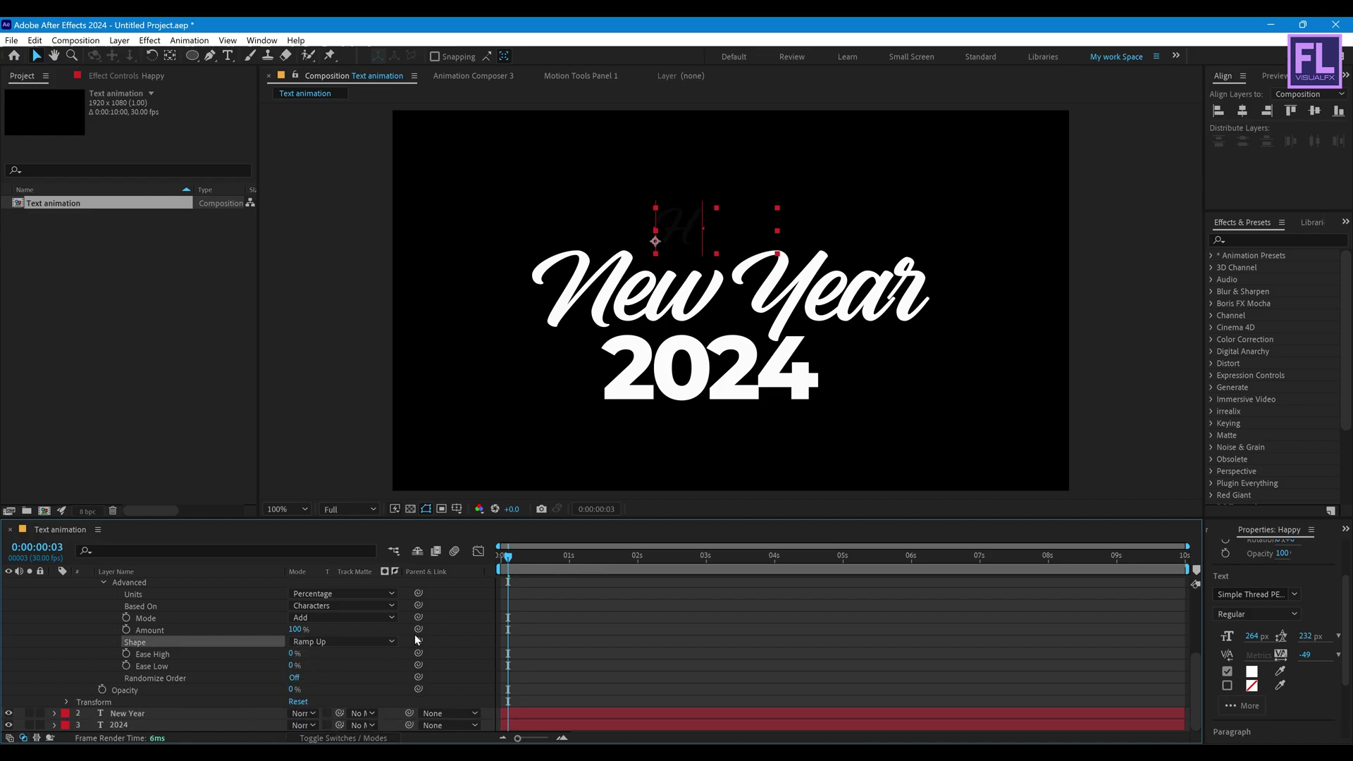
{"action": "left_click", "coordinate": [295, 657]}
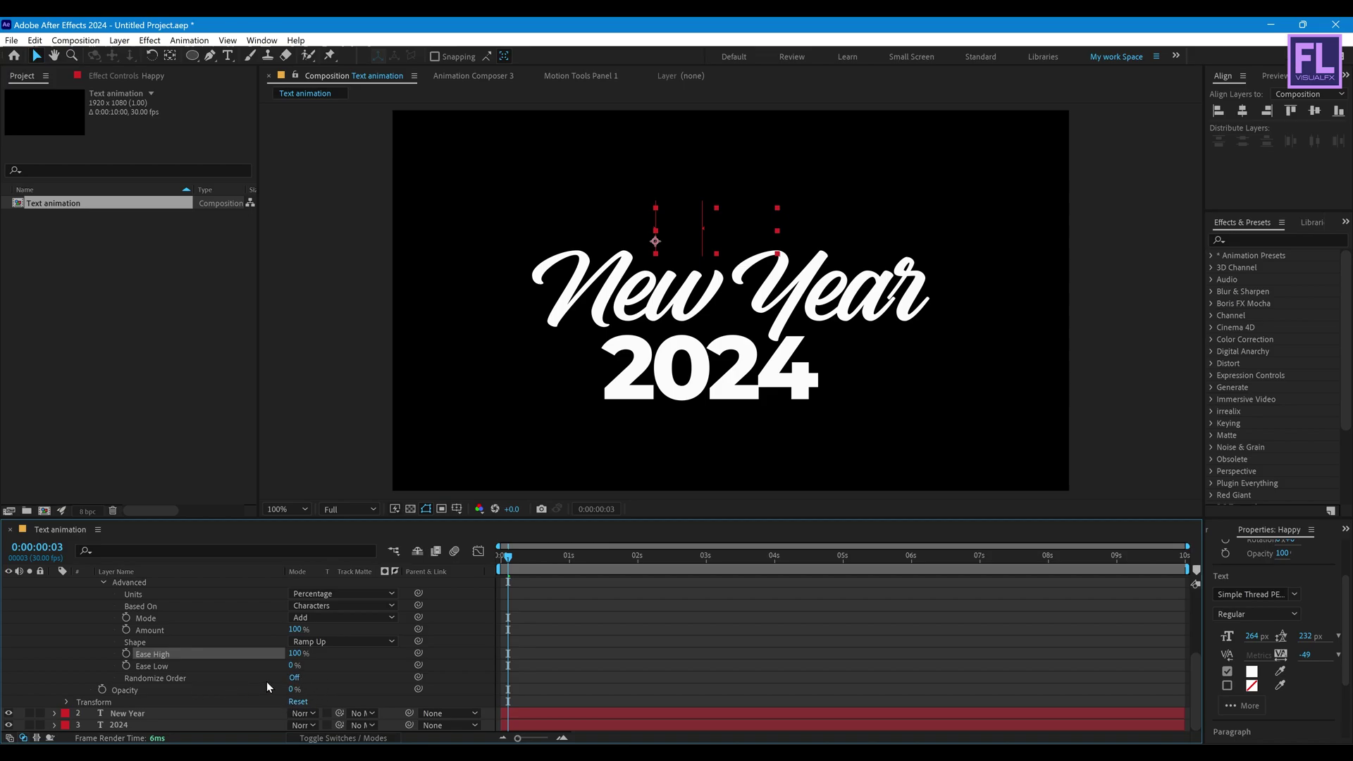
{"action": "left_click", "coordinate": [292, 679]}
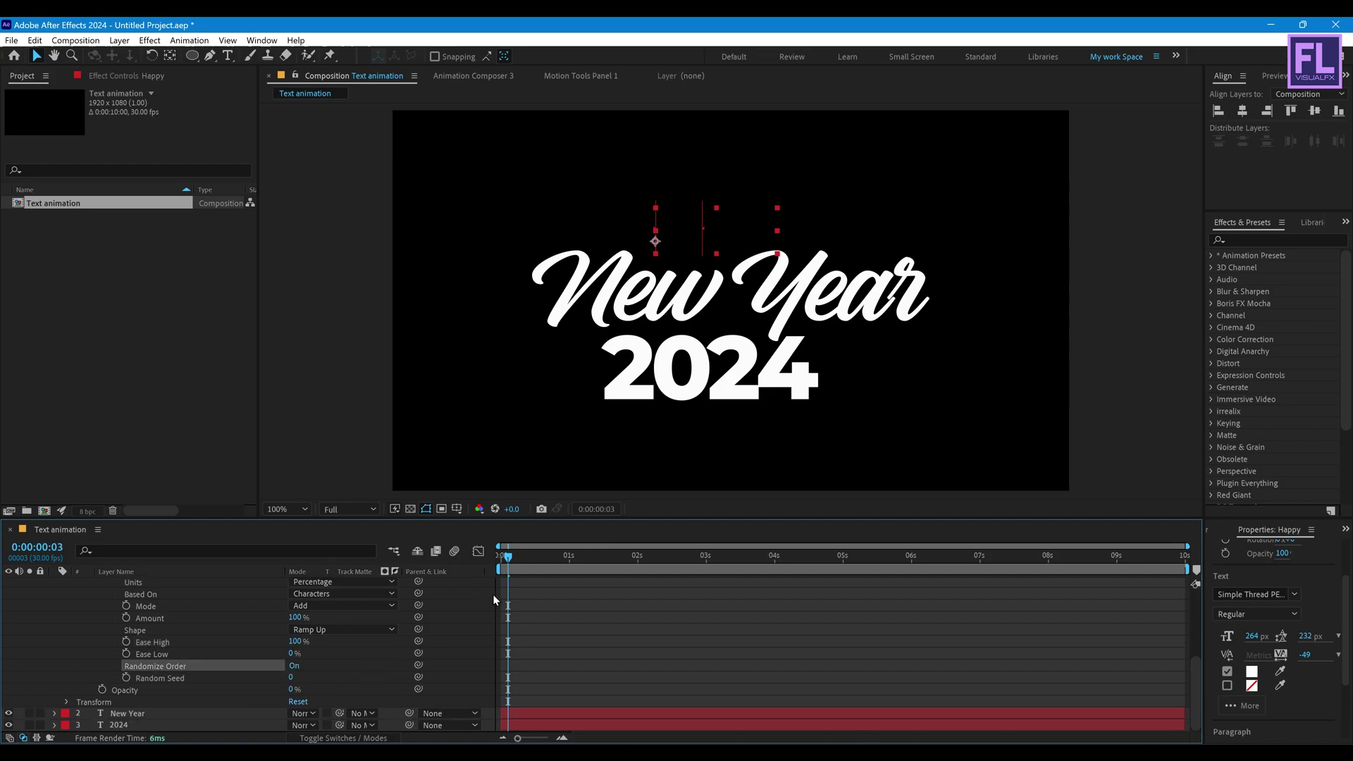
{"action": "left_click_drag", "start_coordinate": [507, 556], "coordinate": [619, 557]}
{"action": "scroll", "coordinate": [71, 621], "scroll_direction": "up", "scroll_amount": 5}
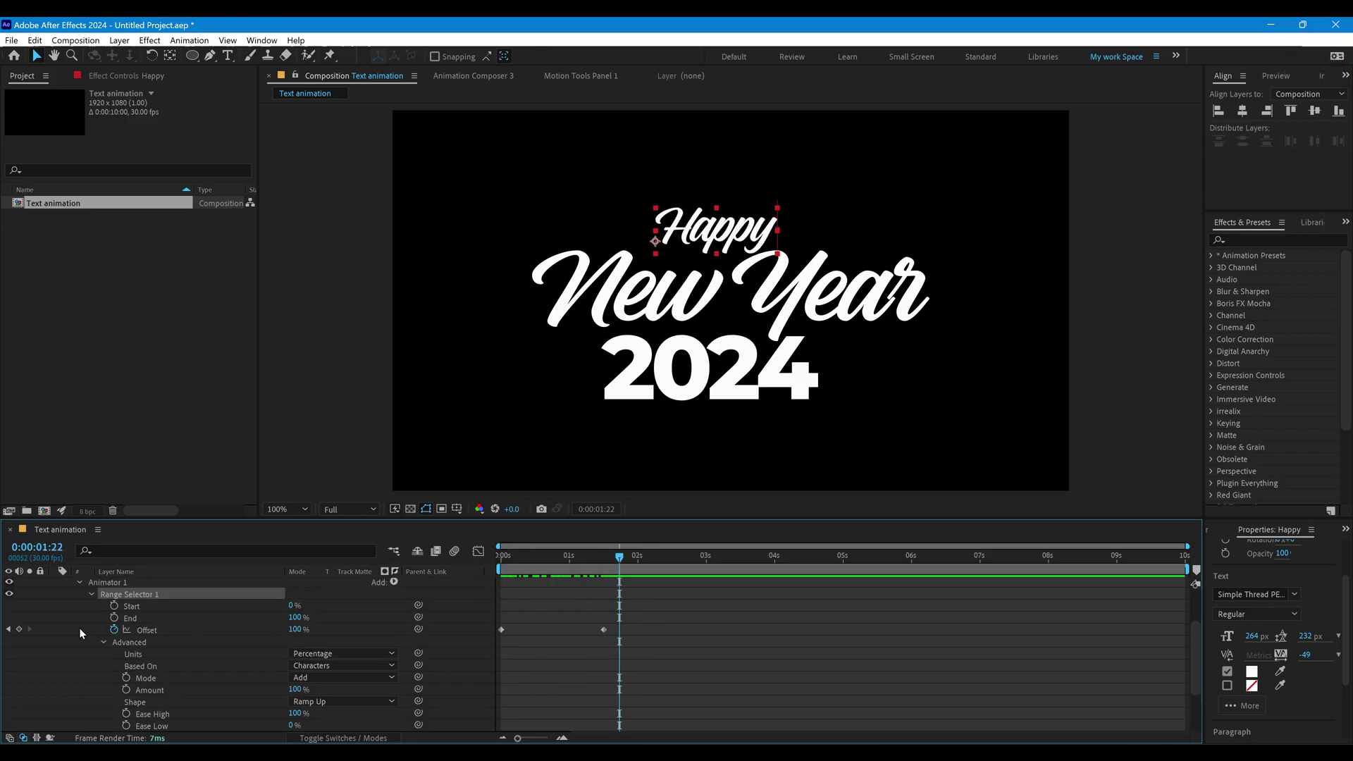
- Copy Happy's Animator 1 and paste it onto New Year and 2024 at frame 0
{"action": "left_click", "coordinate": [68, 600]}
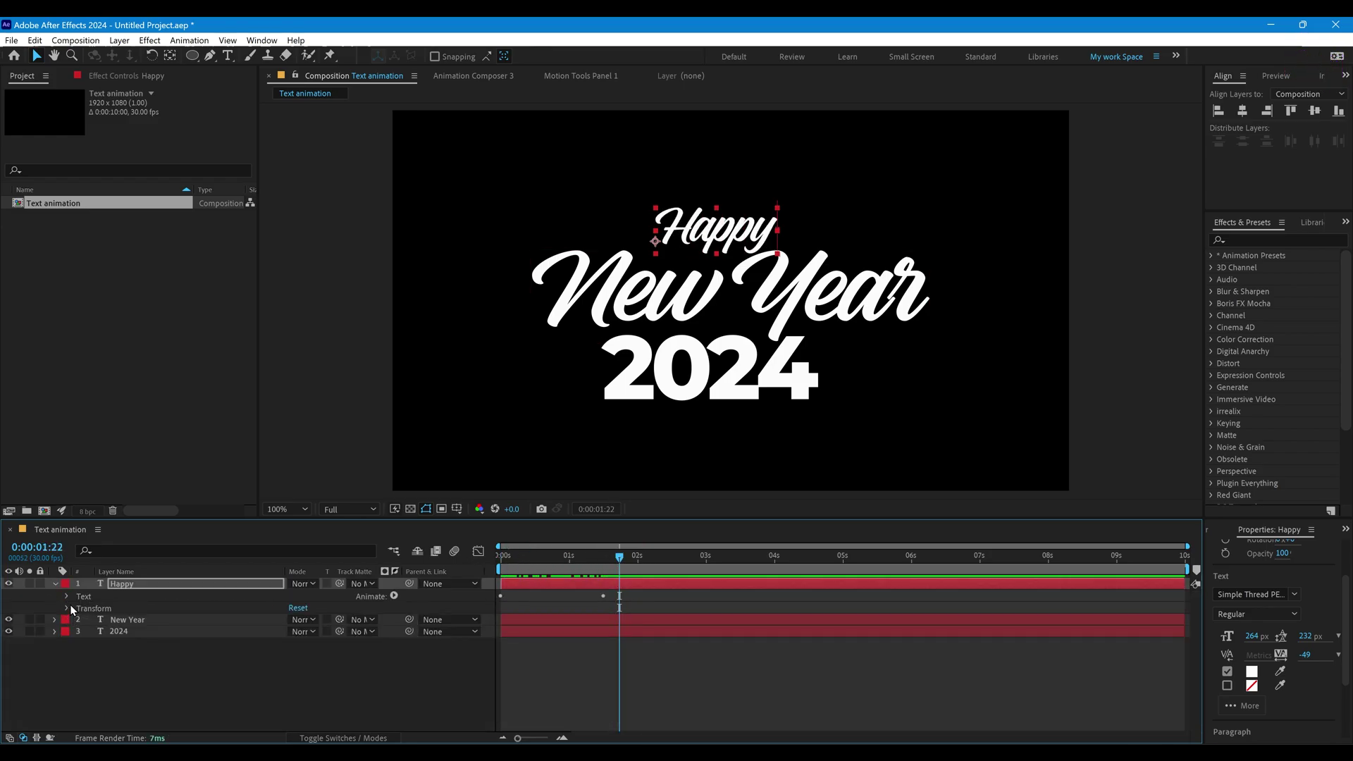
{"action": "scroll", "coordinate": [120, 618], "scroll_direction": "down", "scroll_amount": 1}
{"action": "left_click", "coordinate": [81, 633]}
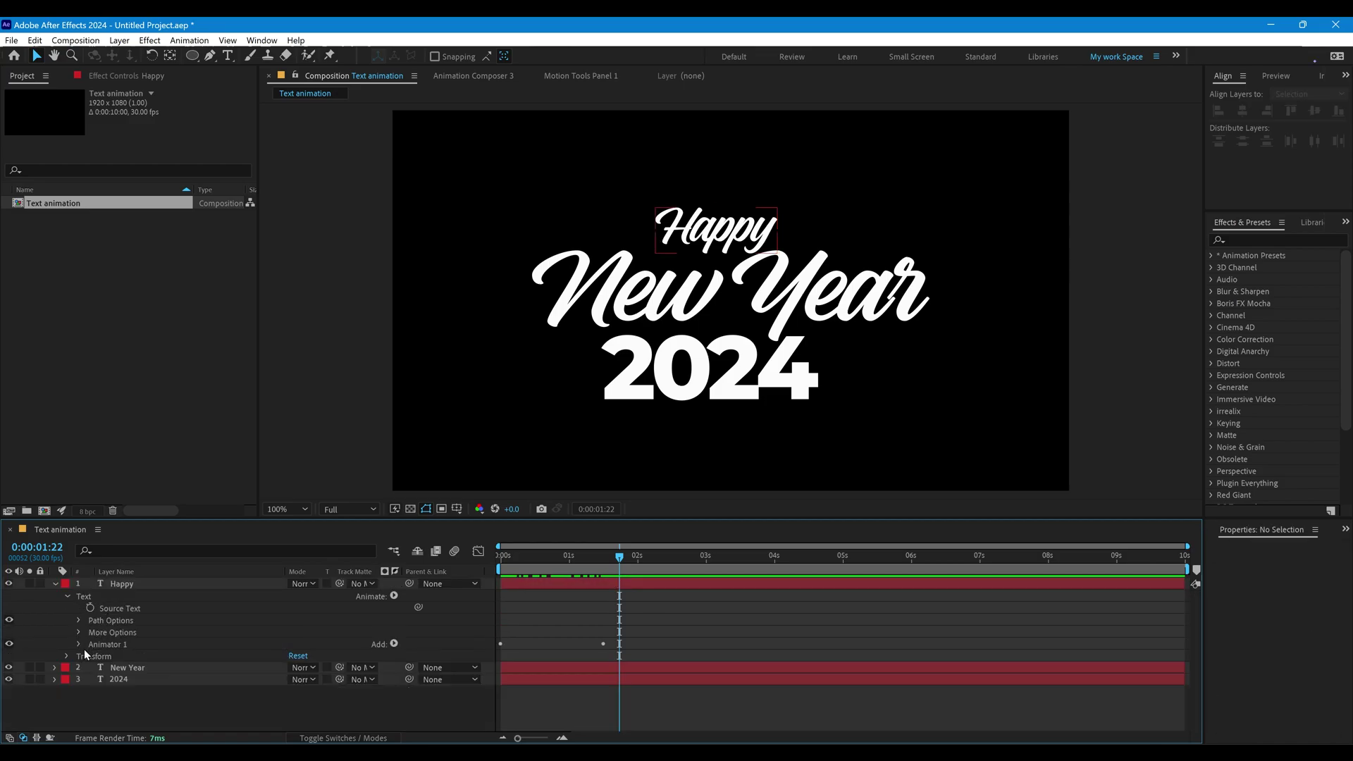
{"action": "left_click", "coordinate": [121, 641]}
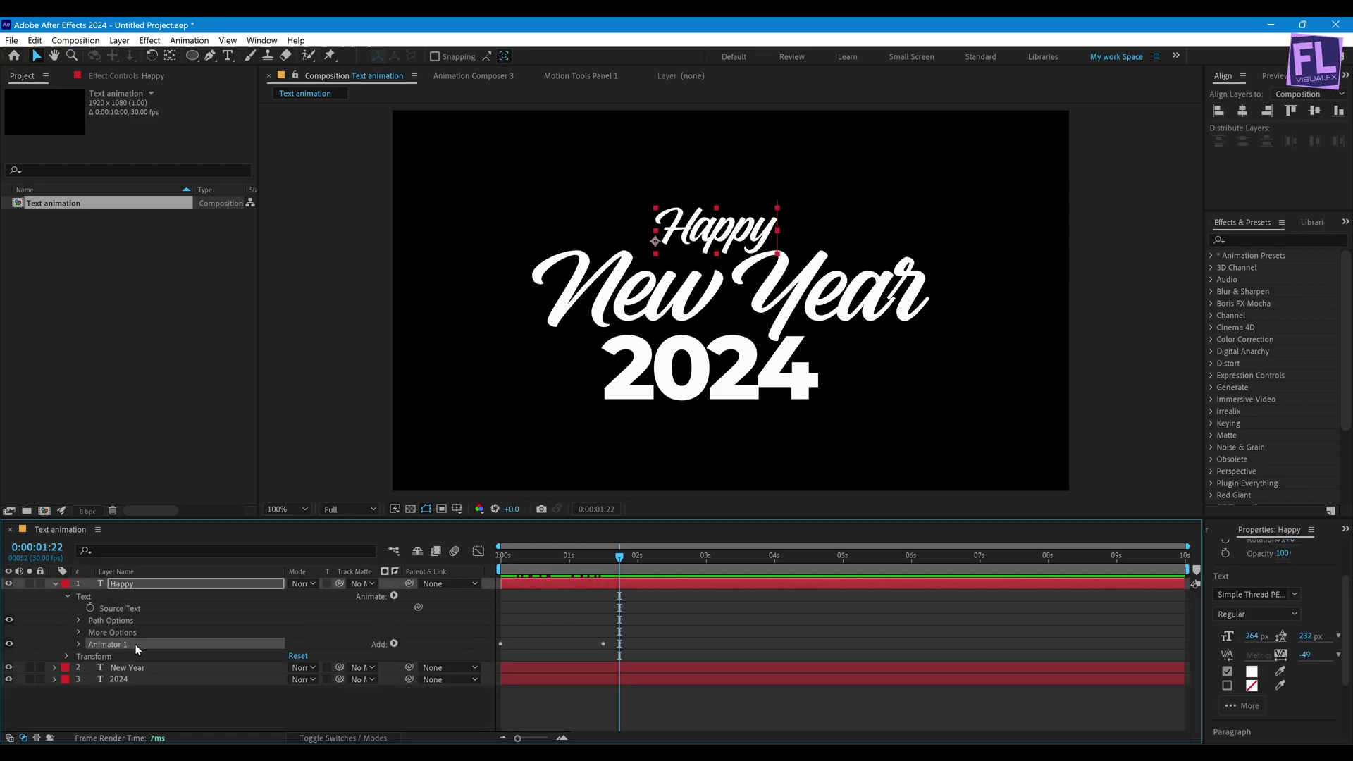
{"action": "left_click", "coordinate": [54, 584]}
{"action": "key", "text": "Home"}
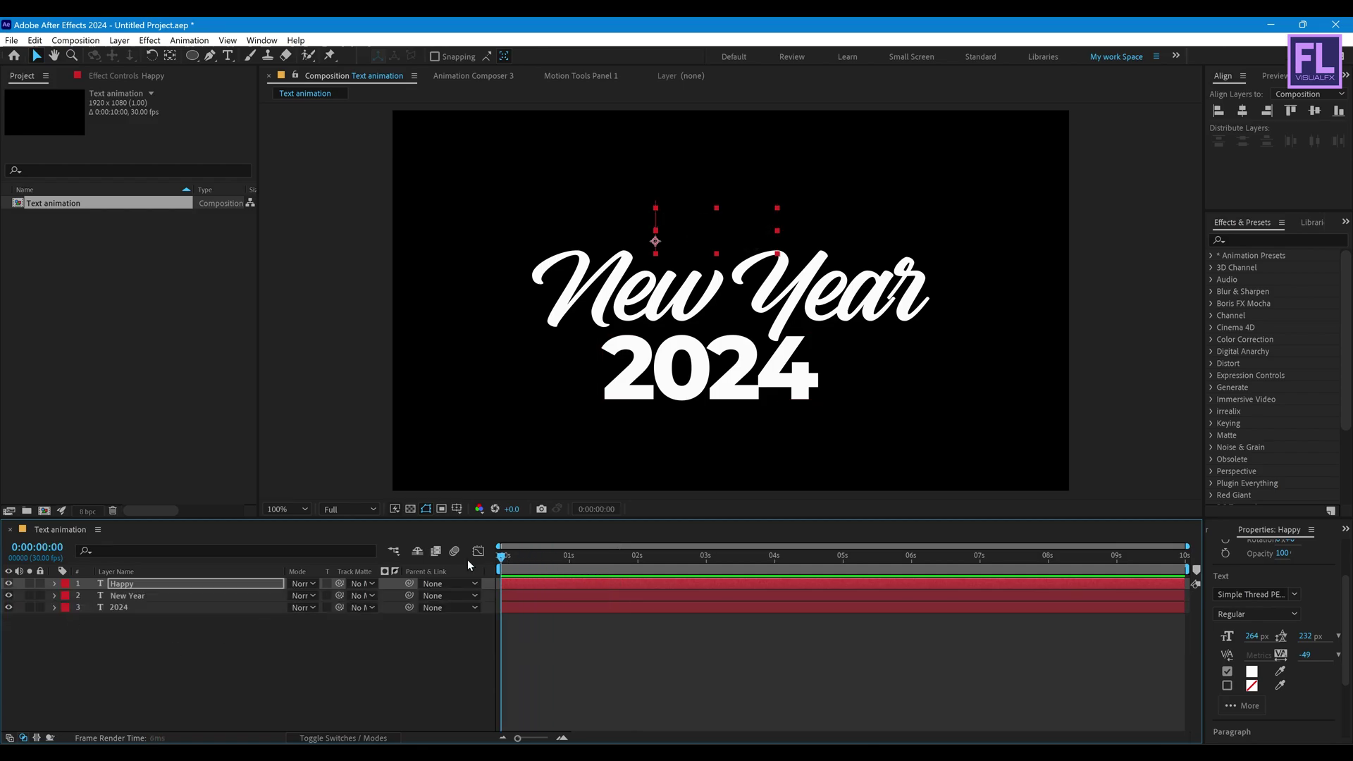
{"action": "left_click_drag", "start_coordinate": [106, 645], "coordinate": [164, 597]}
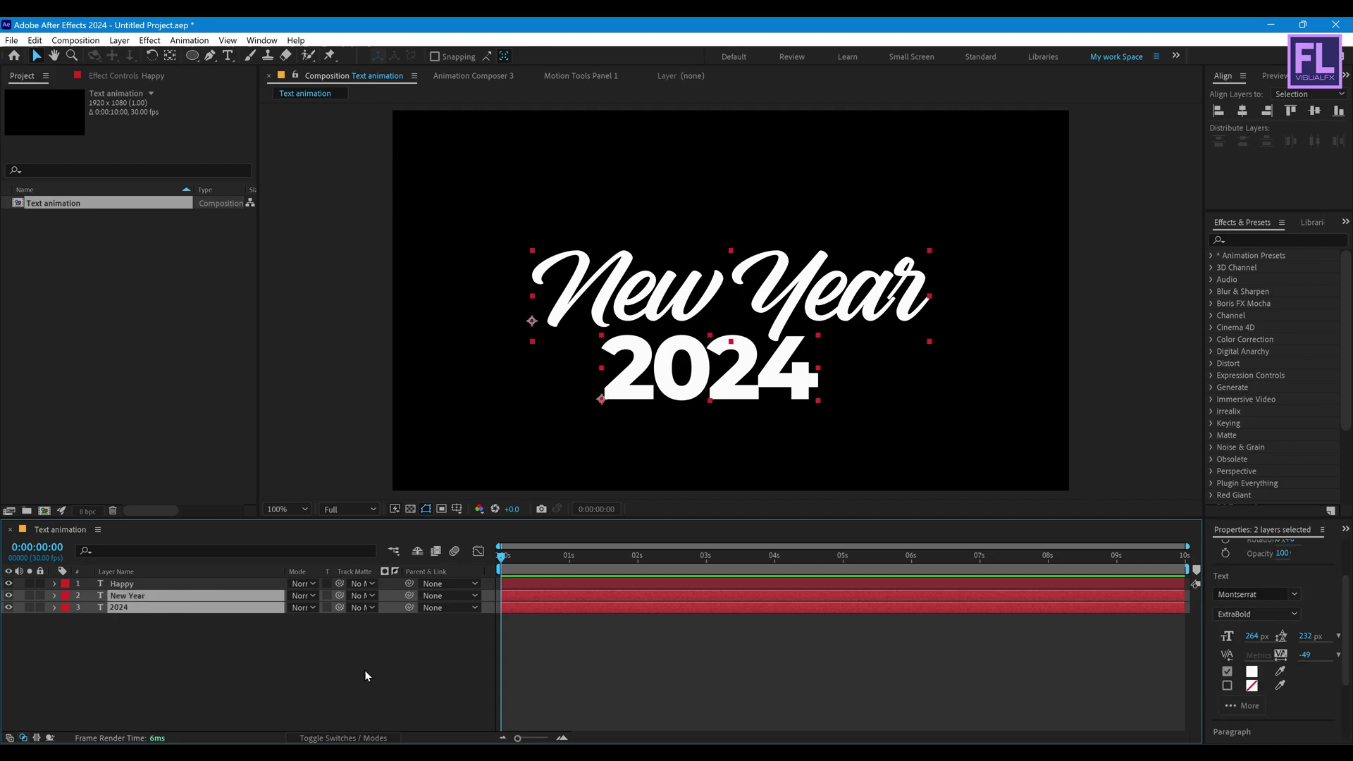
{"action": "key", "text": "ctrl+v"}
- Stagger New Year and 2024 about nine frames later each and preview the animation
{"action": "left_click_drag", "start_coordinate": [537, 556], "coordinate": [590, 560]}
{"action": "left_click", "coordinate": [181, 644]}
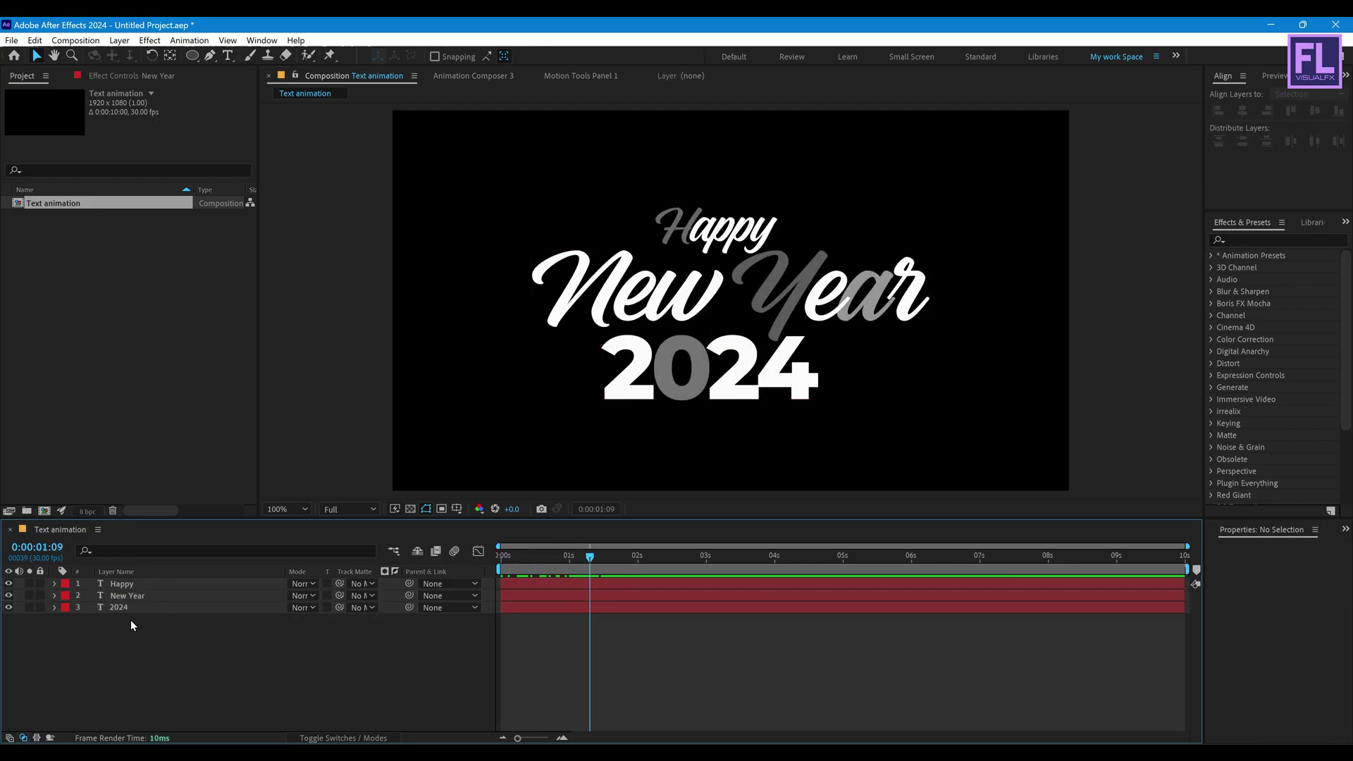
{"action": "left_click_drag", "start_coordinate": [129, 619], "coordinate": [183, 594]}
{"action": "mouse_move", "coordinate": [571, 599]}
{"action": "left_mouse_down"}
{"action": "mouse_move", "coordinate": [589, 597]}
{"action": "mouse_move", "coordinate": [561, 611]}
{"action": "left_mouse_up"}
{"action": "left_click", "coordinate": [547, 624]}
{"action": "key", "text": "Home"}
{"action": "key", "text": "space"}
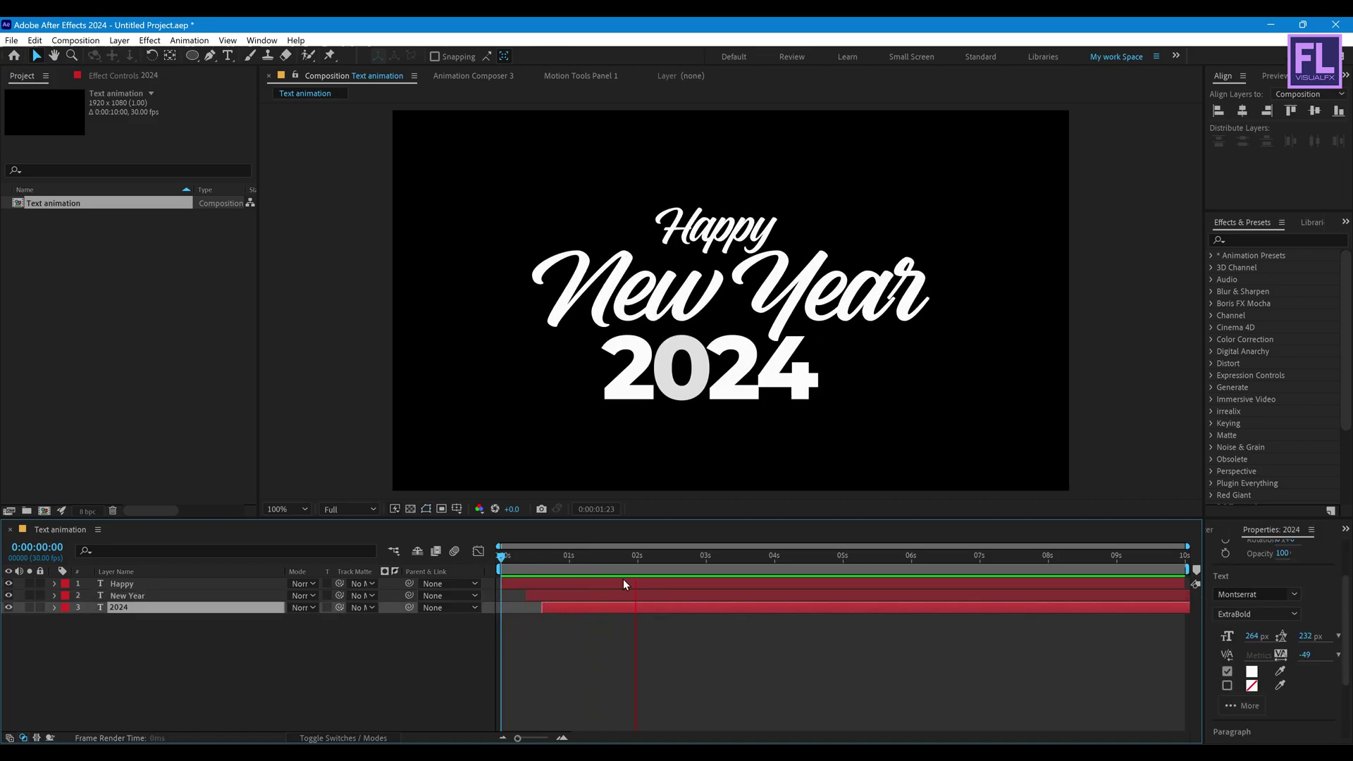
{"action": "left_click_drag", "start_coordinate": [594, 574], "coordinate": [648, 565]}
{"action": "left_click", "coordinate": [157, 693]}
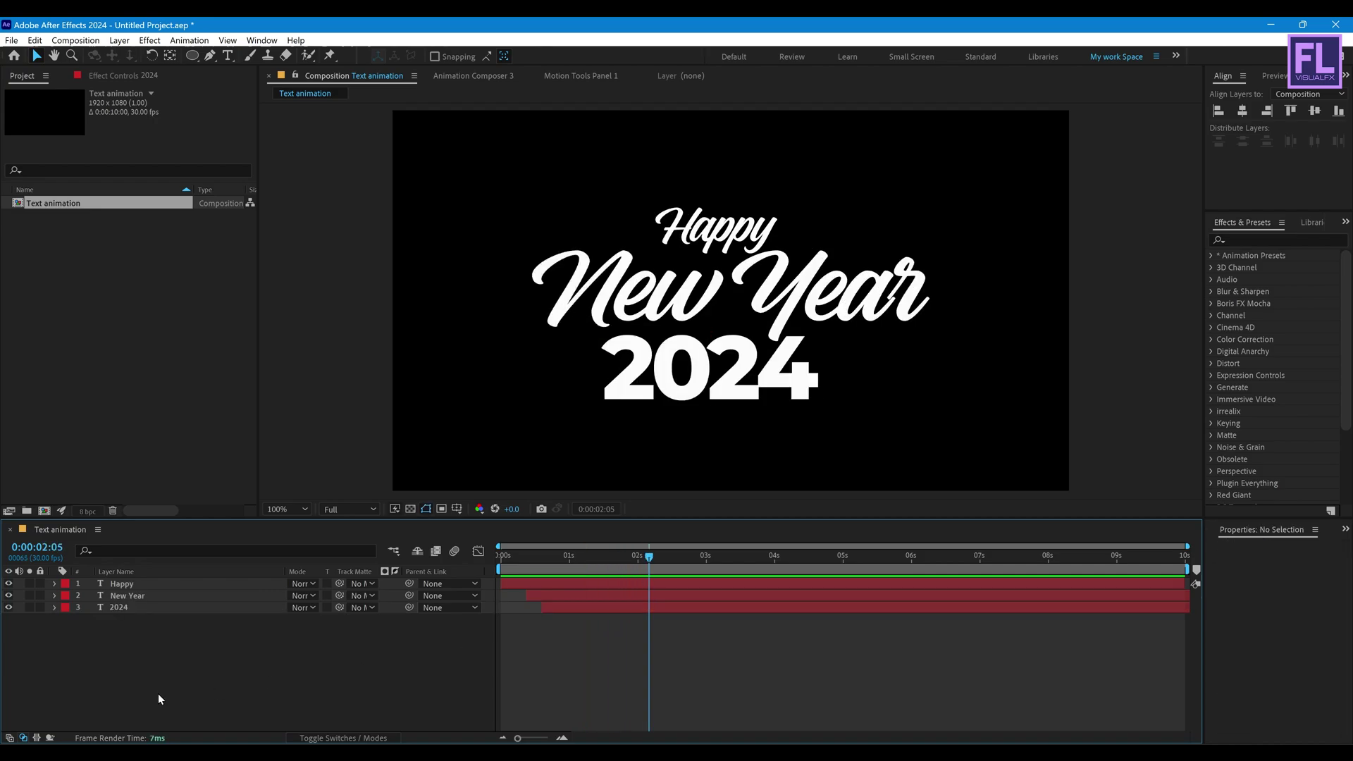
- Pre-compose Happy, New Year and 2024 into a composition named Text, moving all attributes
{"action": "left_click_drag", "start_coordinate": [92, 684], "coordinate": [150, 570]}
{"action": "right_click", "coordinate": [146, 595]}
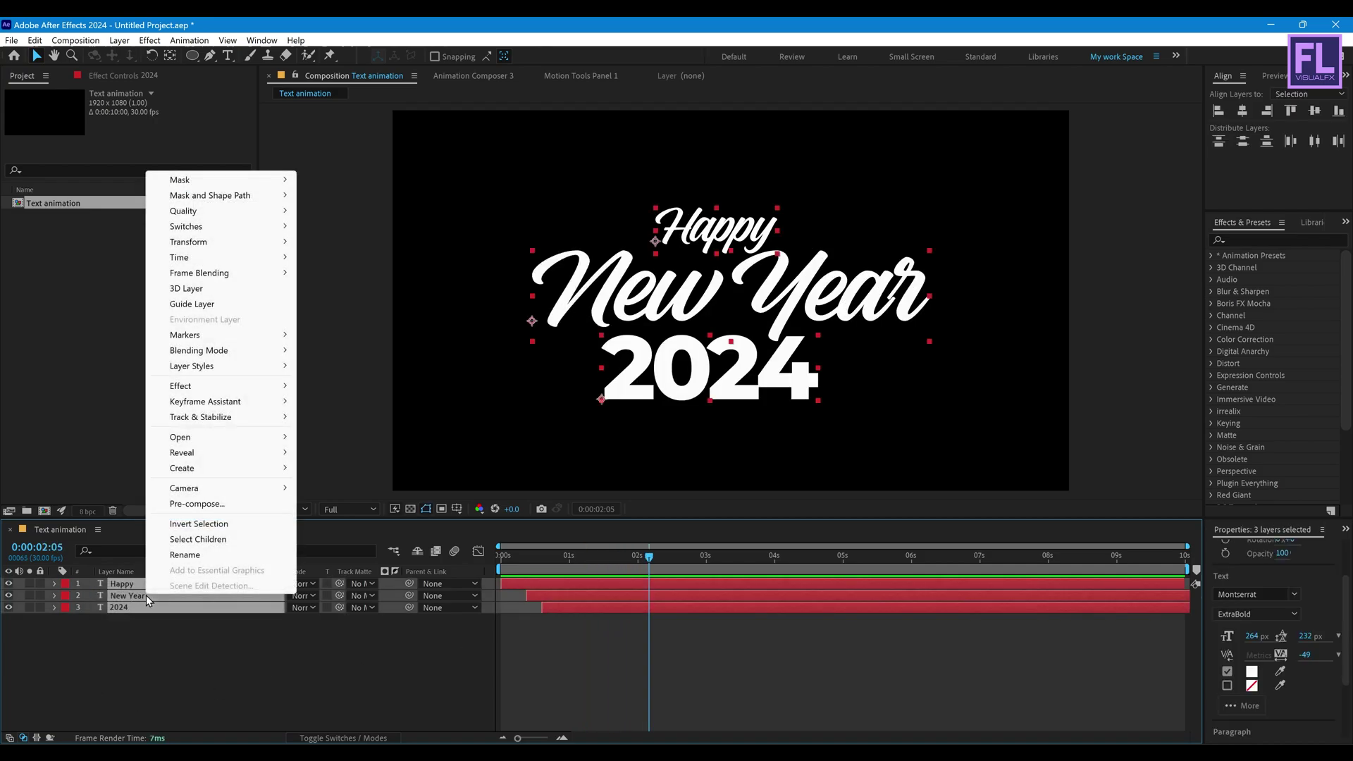
{"action": "left_click", "coordinate": [219, 510]}
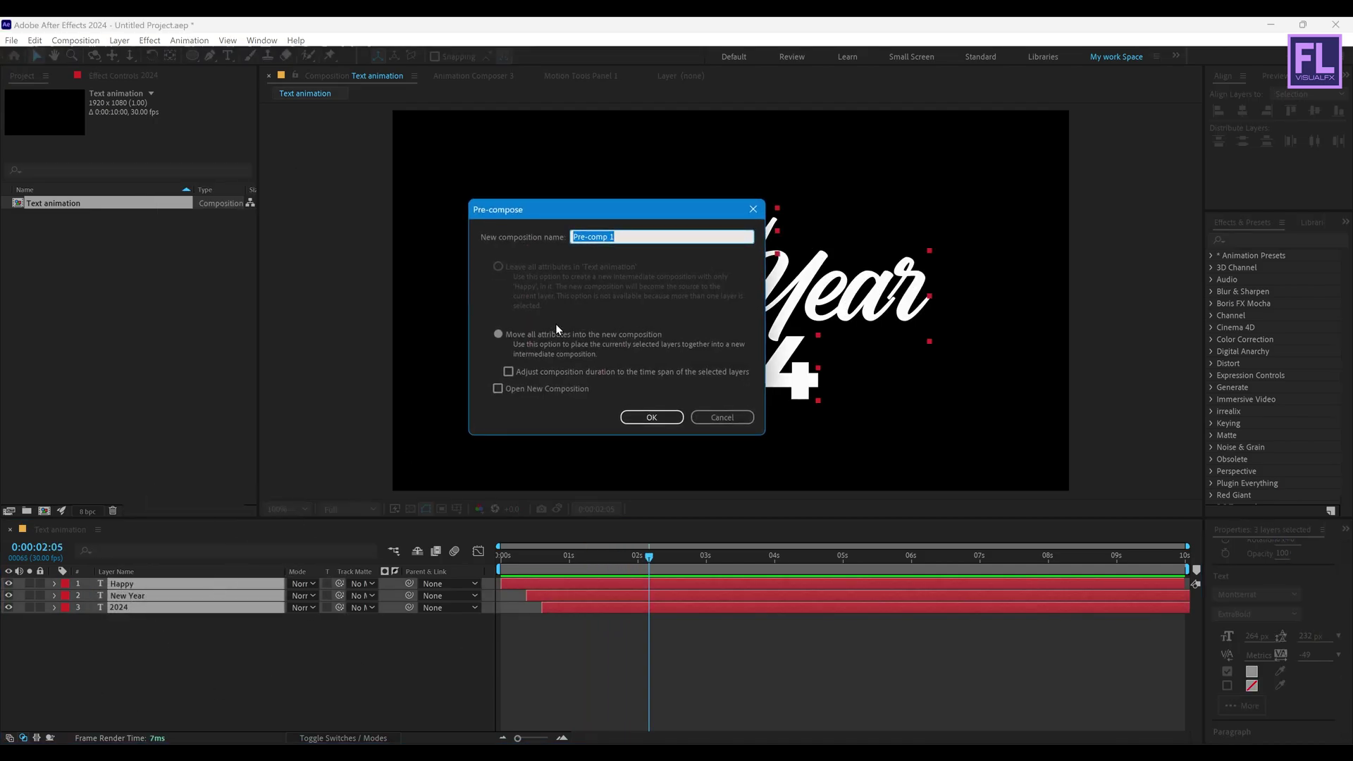
{"action": "left_click", "coordinate": [539, 333]}
{"action": "left_click_drag", "start_coordinate": [607, 213], "coordinate": [601, 273]}
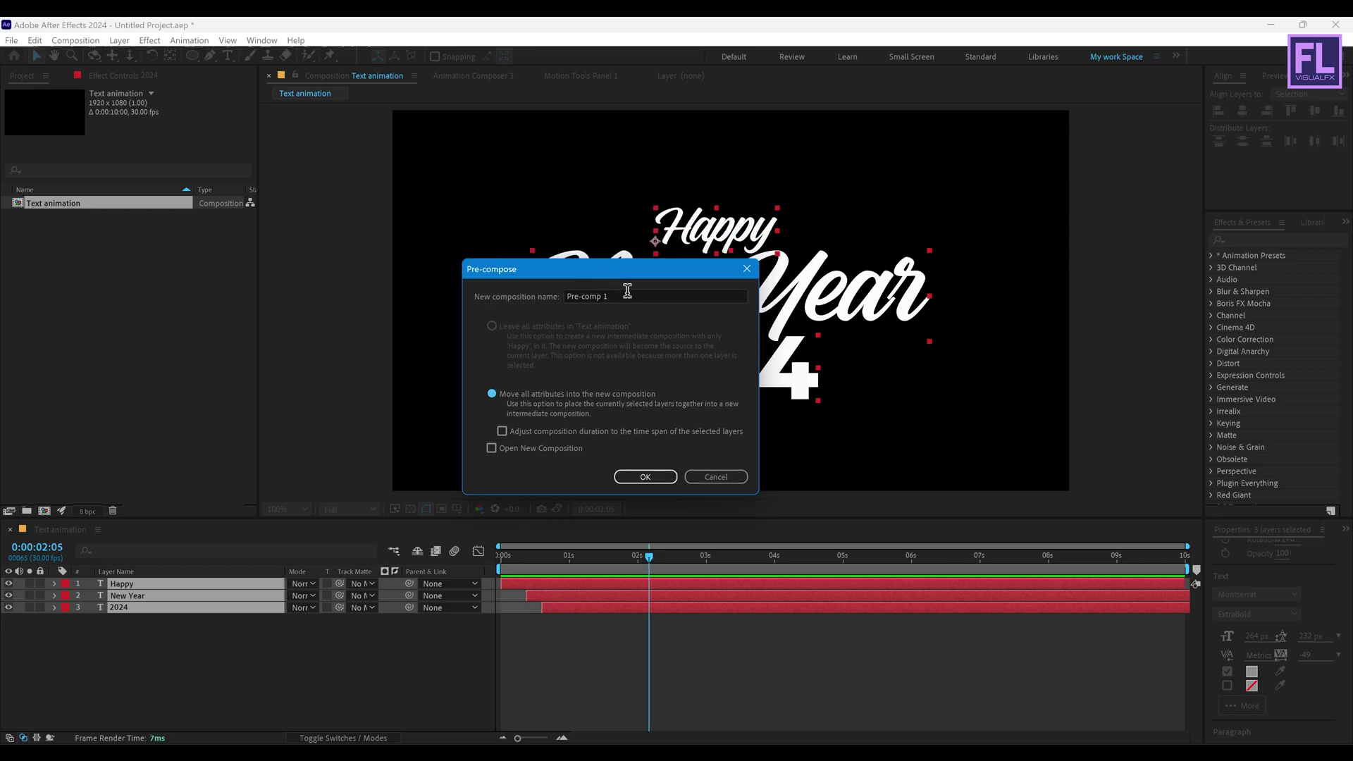
{"action": "left_click", "coordinate": [628, 290]}
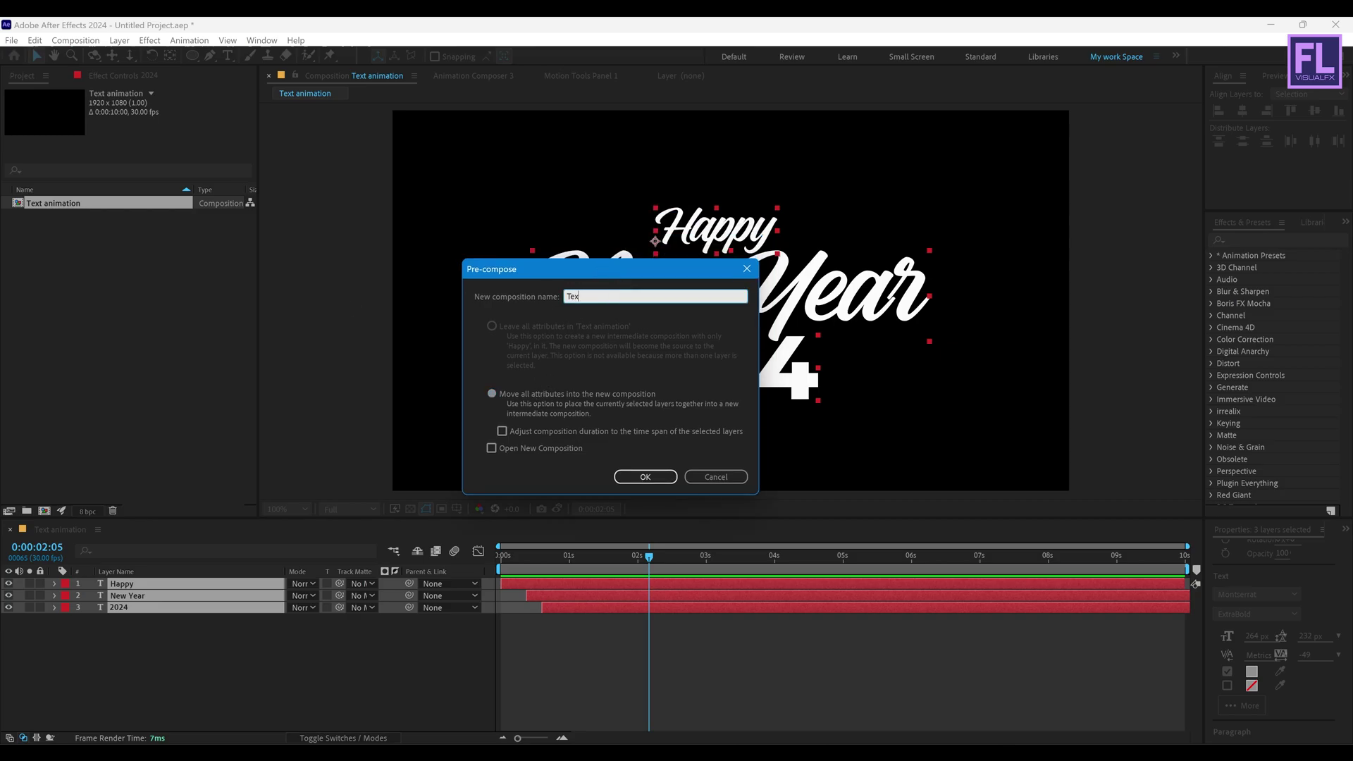
{"action": "left_click", "coordinate": [651, 482]}
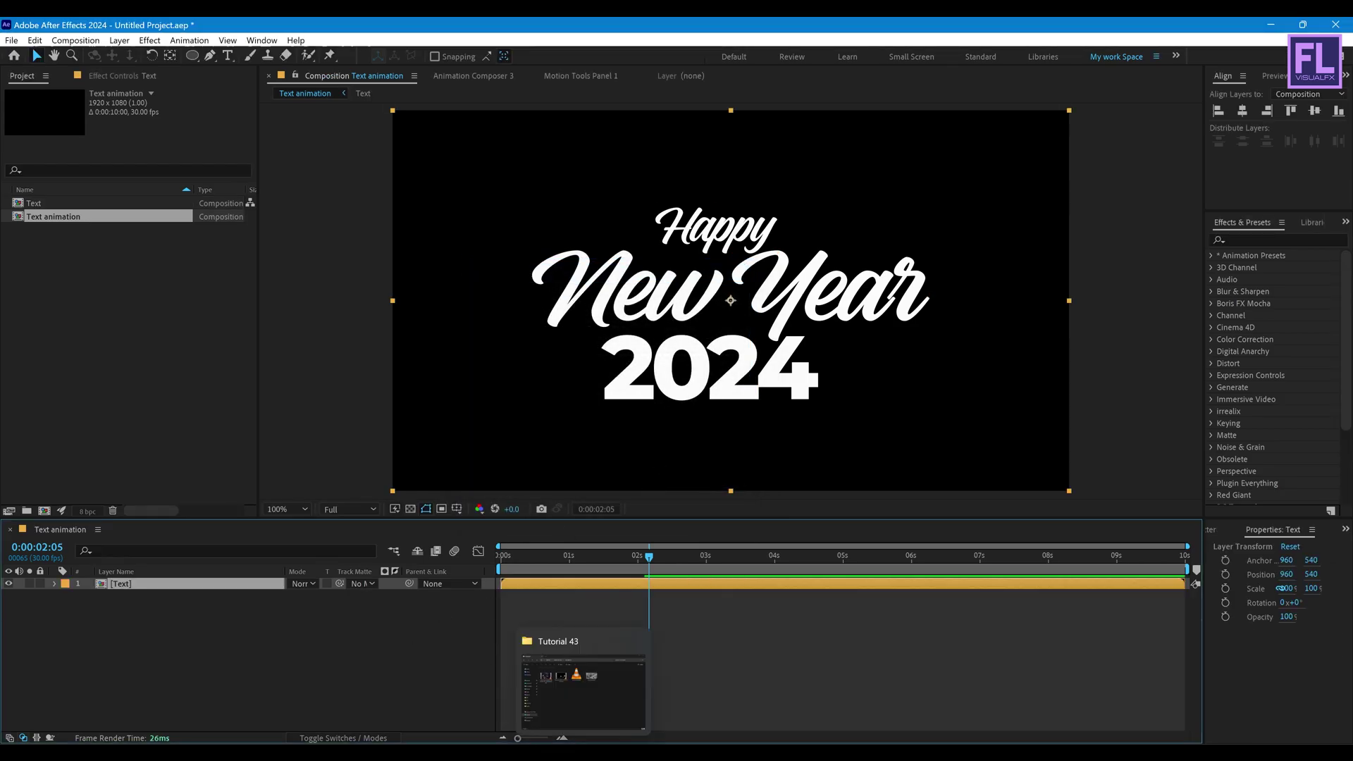
- Import the four tutorial media files into the Project panel
{"action": "key", "text": "alt+Tab"}
{"action": "left_click_drag", "start_coordinate": [1052, 389], "coordinate": [392, 176]}
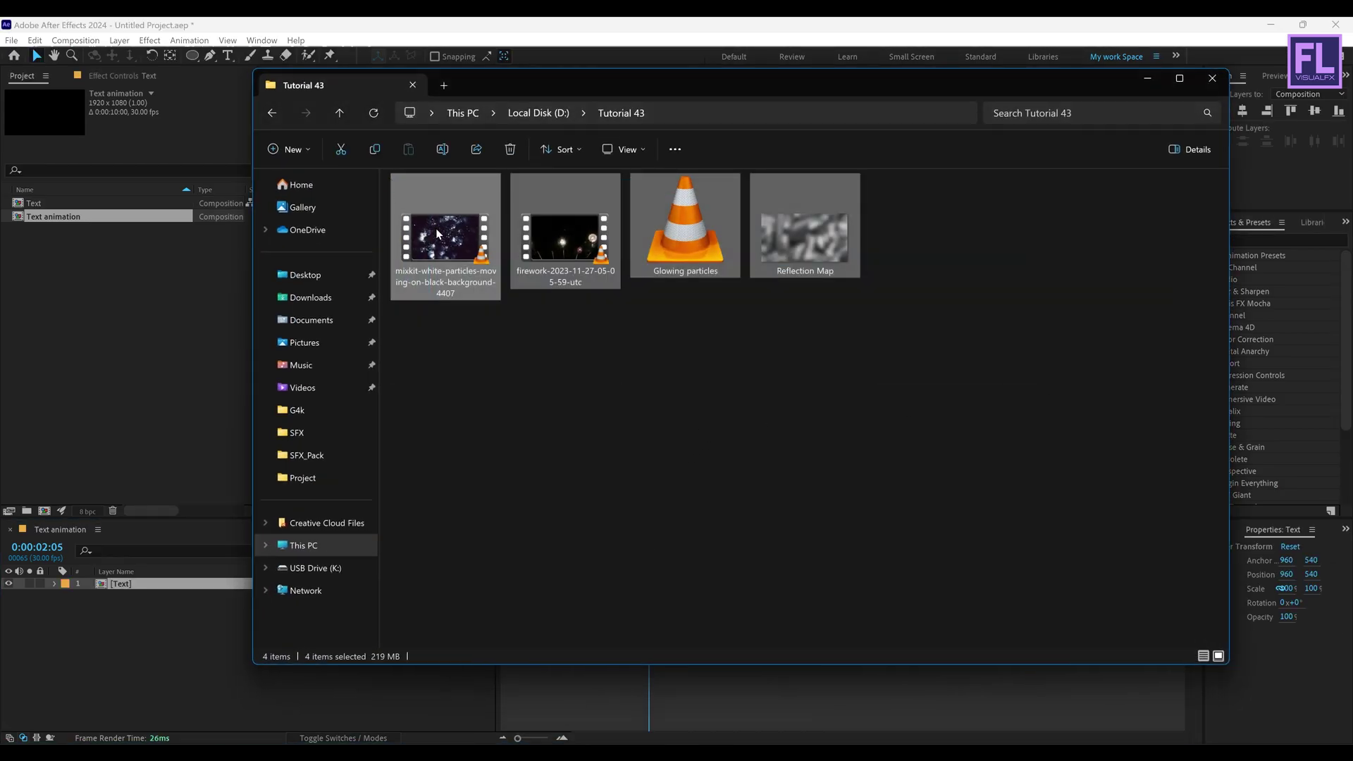
{"action": "left_click_drag", "start_coordinate": [443, 242], "coordinate": [120, 303]}
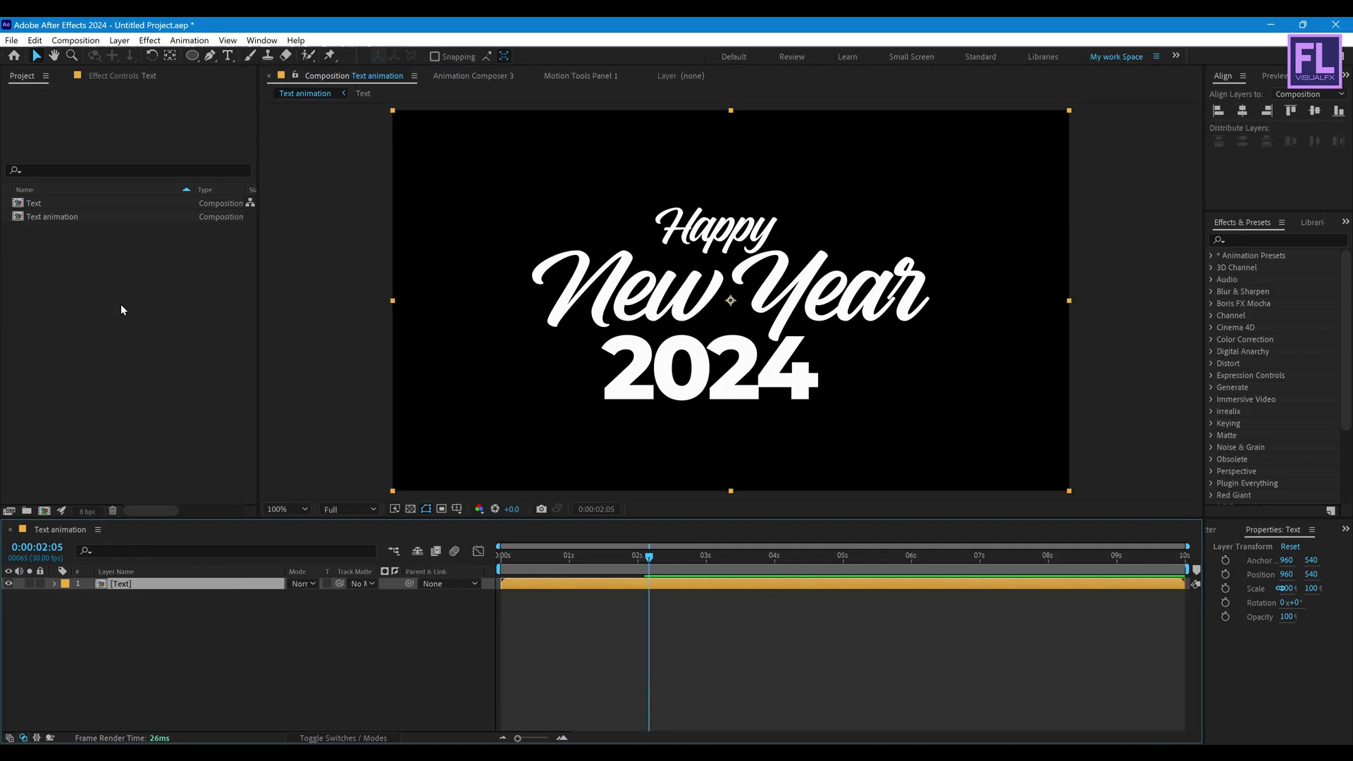
{"action": "left_click", "coordinate": [103, 351]}
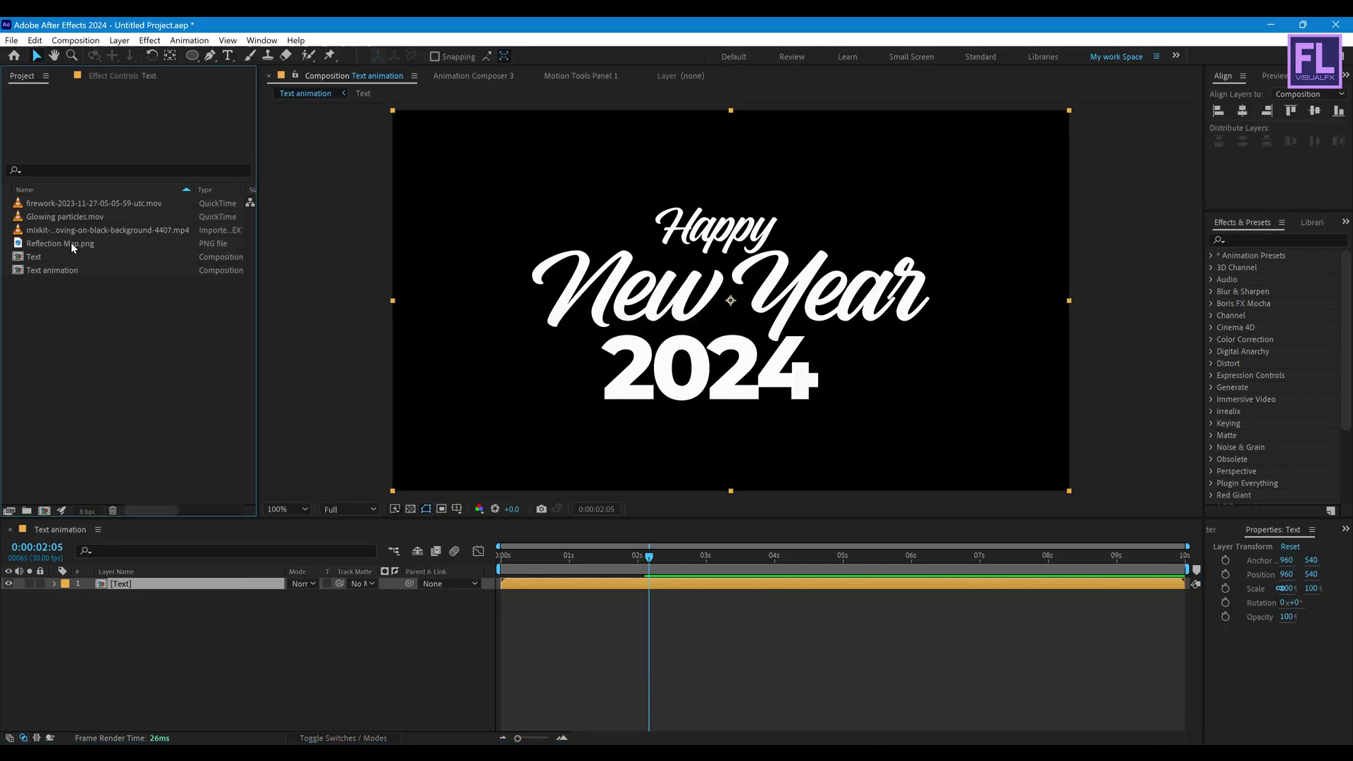
- Place Reflection Map.png beneath the Text layer and scale it to 200%
{"action": "left_click", "coordinate": [73, 245]}
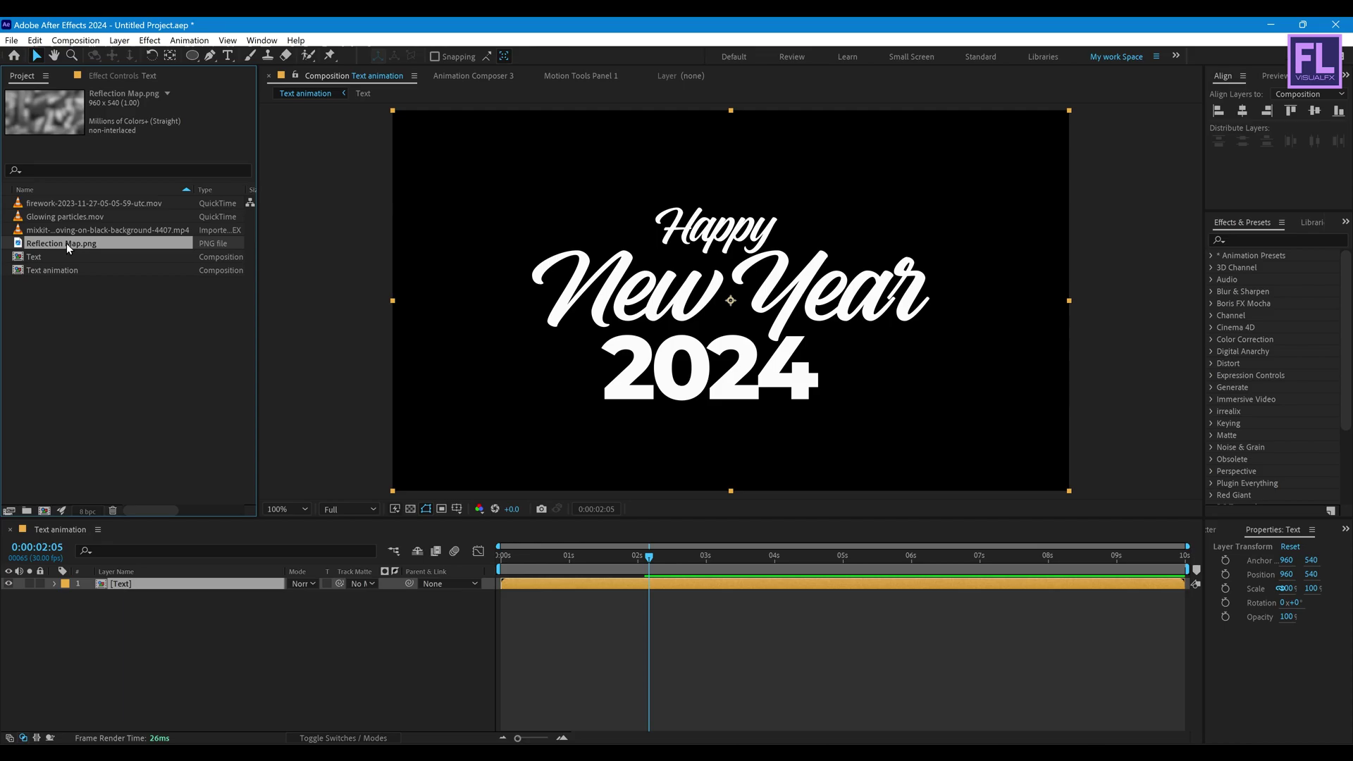
{"action": "left_click_drag", "start_coordinate": [194, 607], "coordinate": [194, 618]}
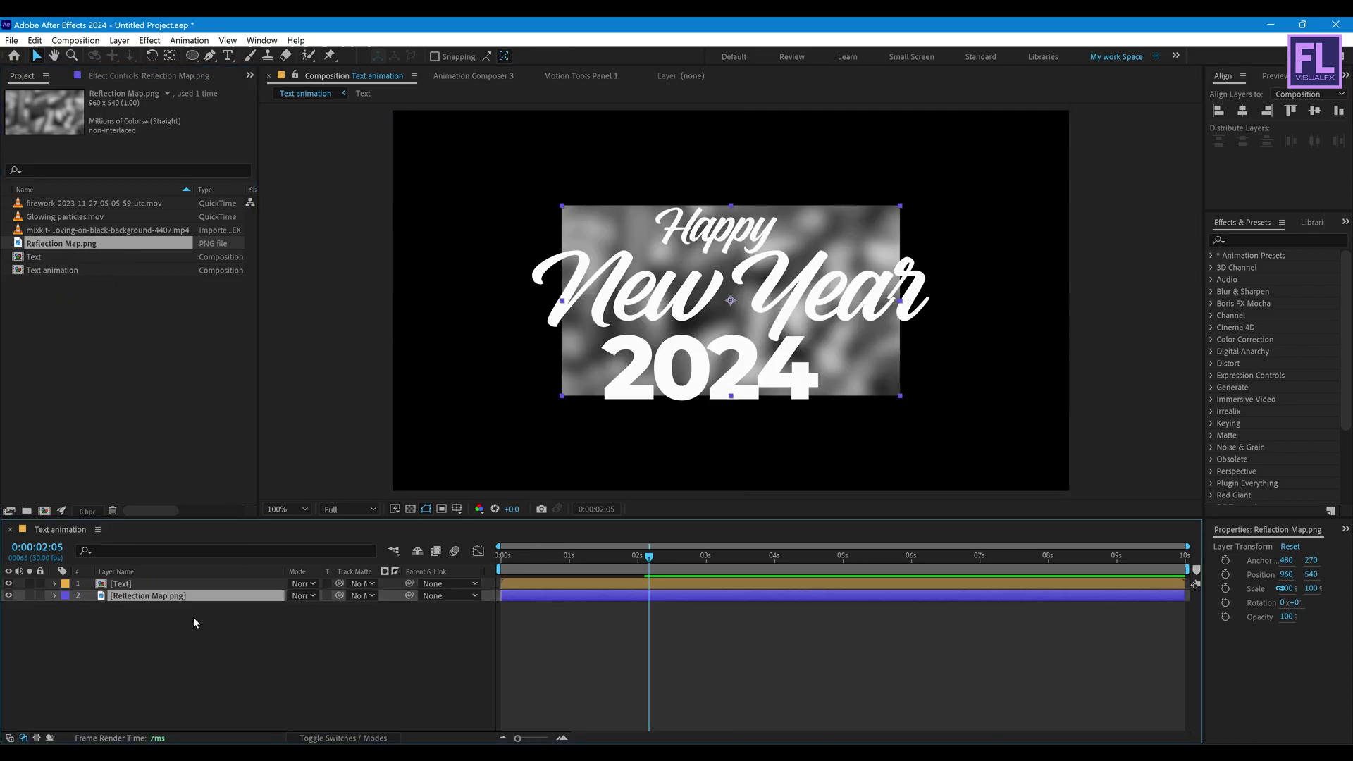
{"action": "key", "text": "s"}
{"action": "left_click_drag", "start_coordinate": [310, 608], "coordinate": [390, 624]}
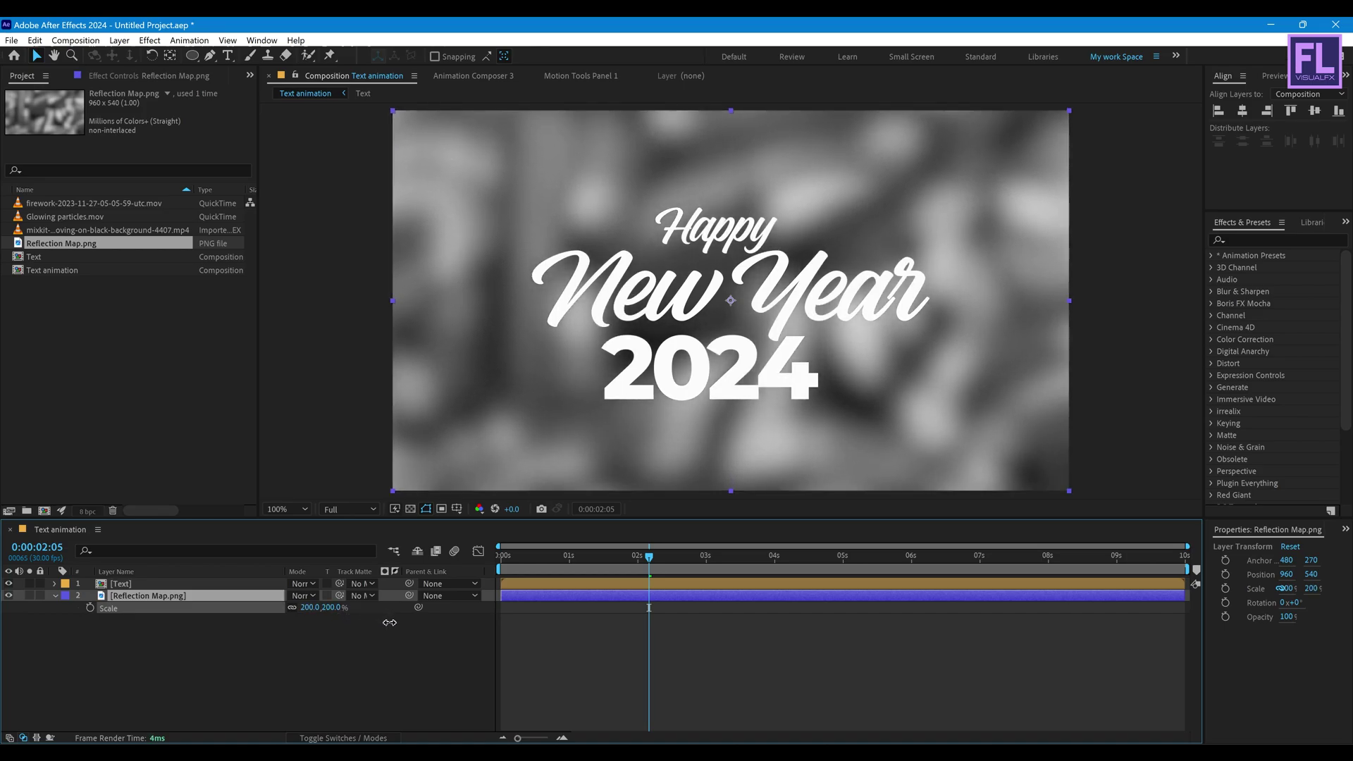
{"action": "left_click", "coordinate": [55, 595]}
{"action": "left_click", "coordinate": [123, 648]}
{"action": "left_click", "coordinate": [157, 595]}
- Apply the Motion Tile effect to the Reflection Map layer
{"action": "left_click", "coordinate": [1274, 239]}
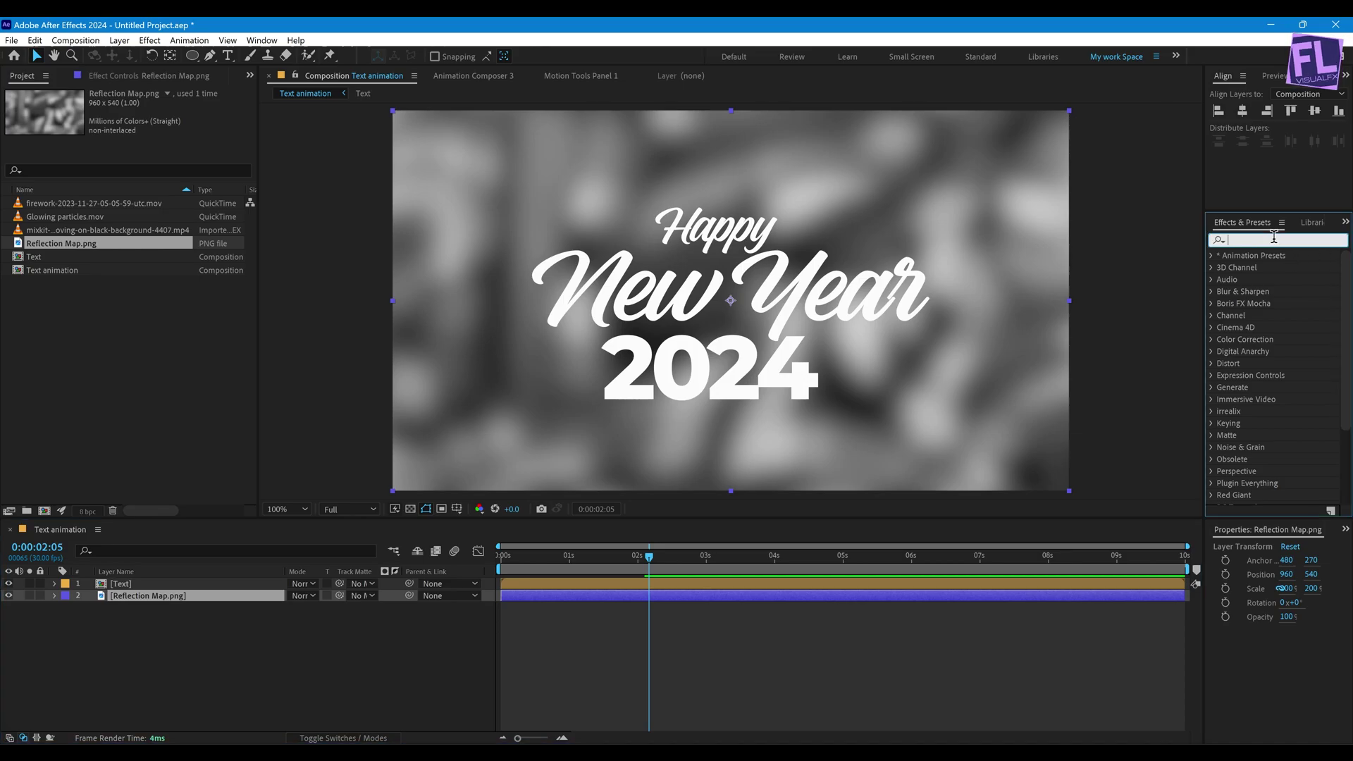
{"action": "type", "text": "motion"}
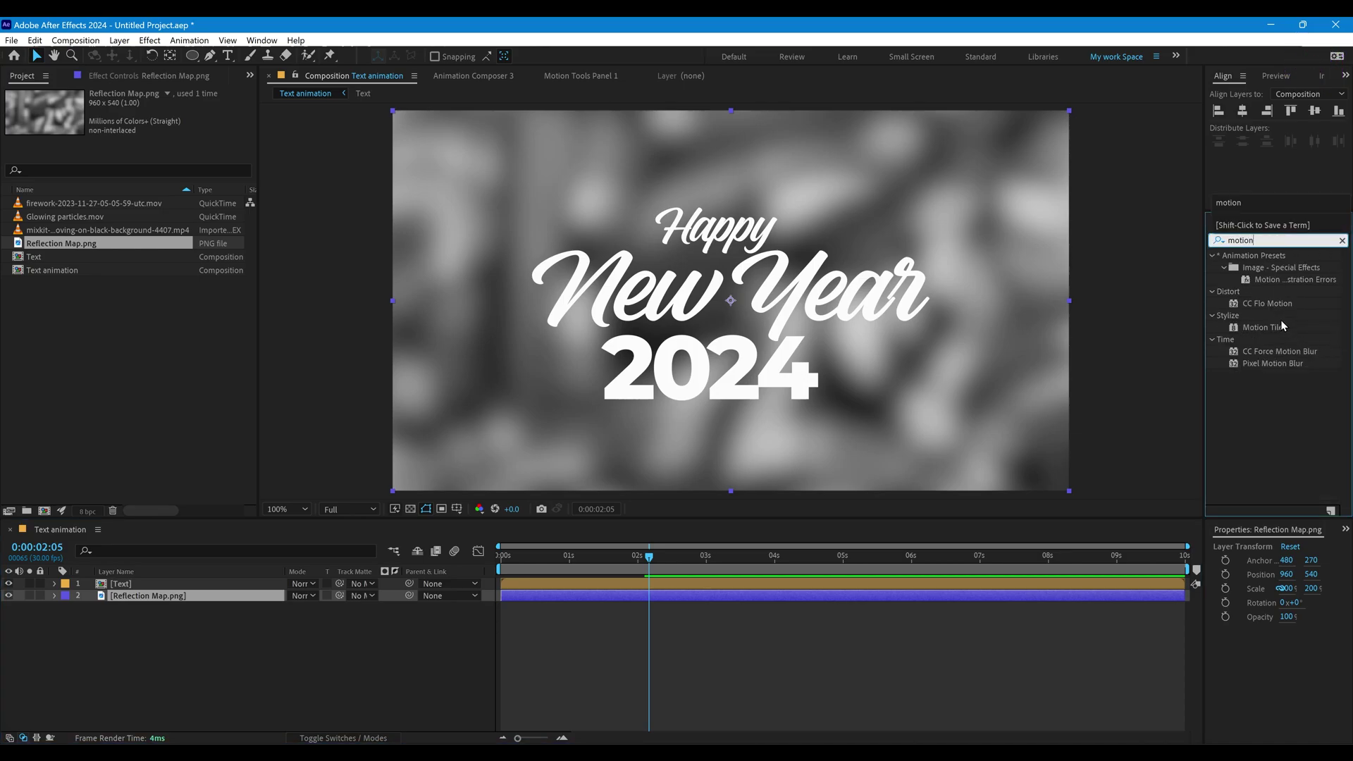
{"action": "left_click", "coordinate": [1258, 330]}
{"action": "left_click_drag", "start_coordinate": [349, 527], "coordinate": [226, 600]}
- Keyframe Tile Center from 480 at the start to 1823 at the end, with Mirror Edges on
{"action": "key", "text": "Home"}
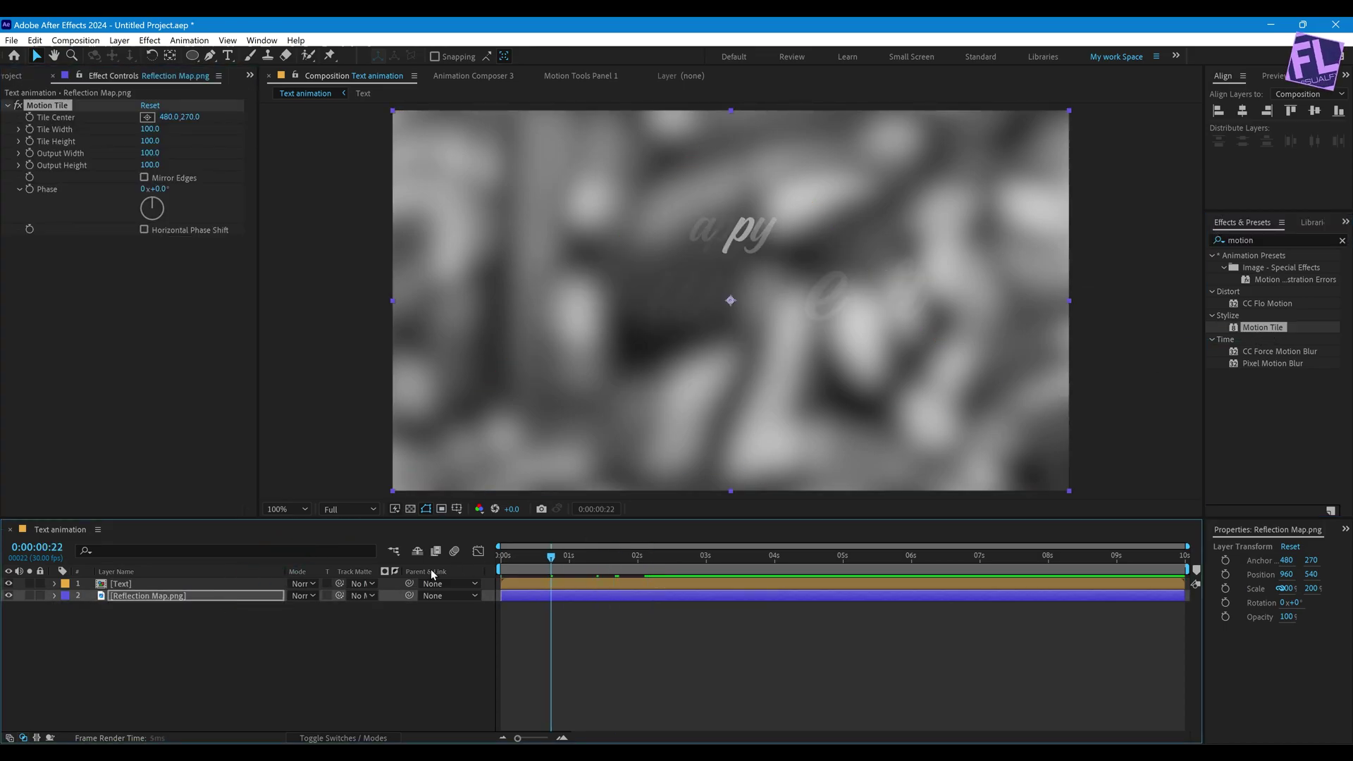
{"action": "left_click", "coordinate": [30, 119]}
{"action": "key", "text": "End"}
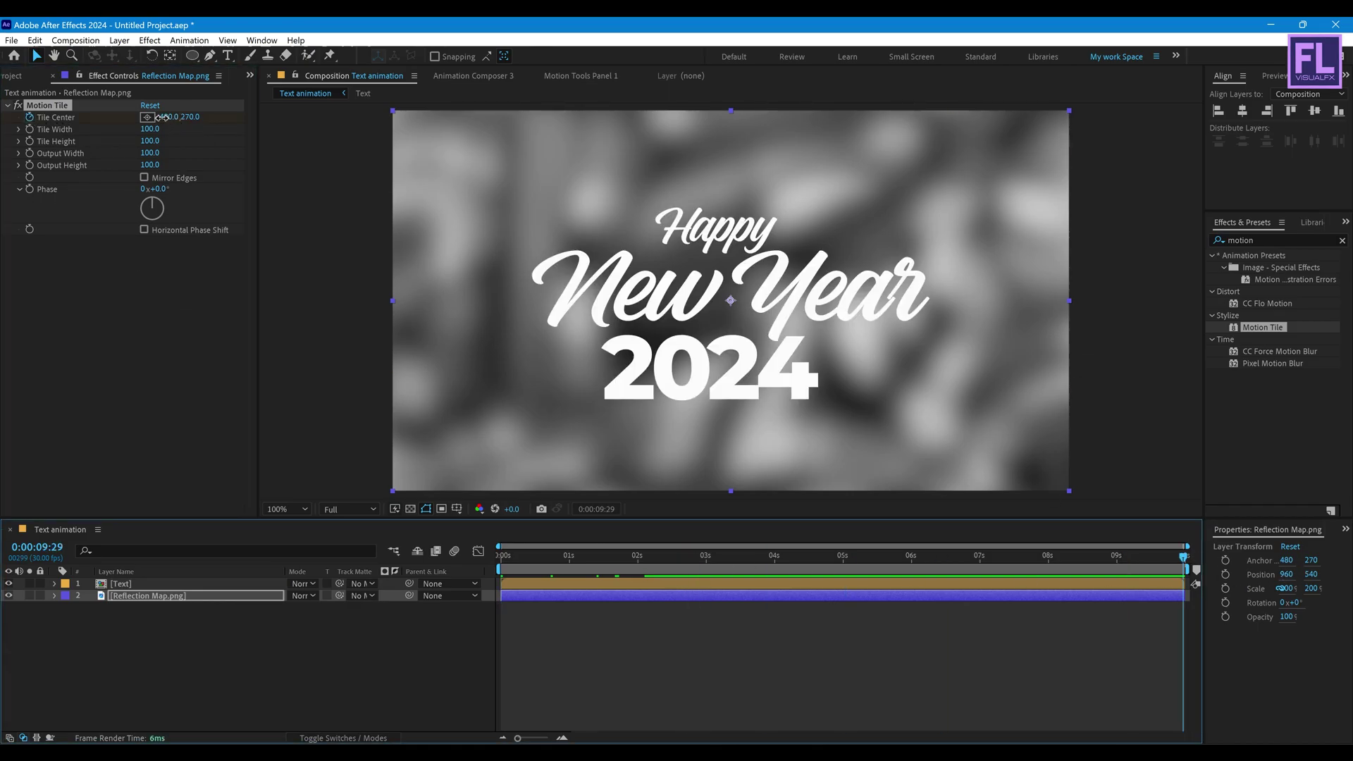
{"action": "left_click_drag", "start_coordinate": [164, 117], "coordinate": [1120, 129]}
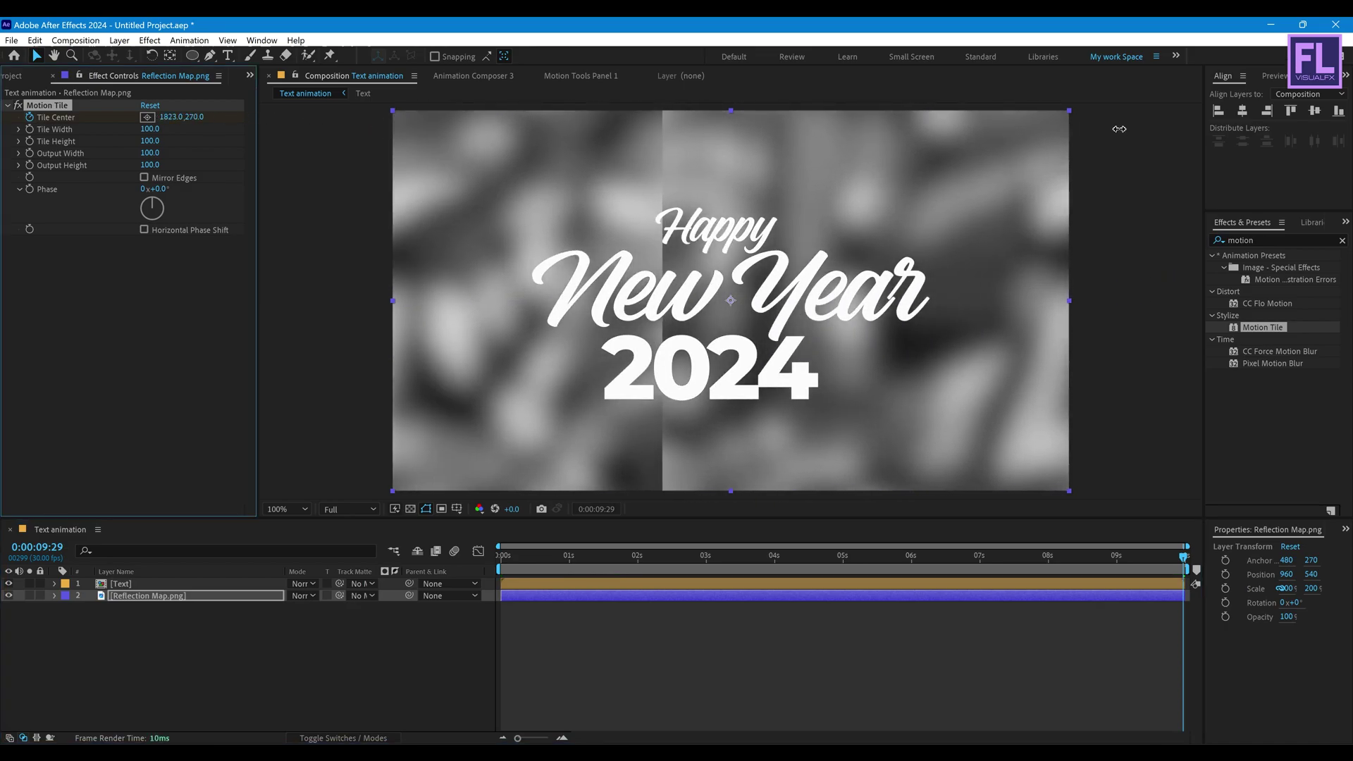
{"action": "left_click", "coordinate": [144, 179]}
{"action": "left_click_drag", "start_coordinate": [550, 557], "coordinate": [717, 557]}
{"action": "left_click", "coordinate": [117, 644]}
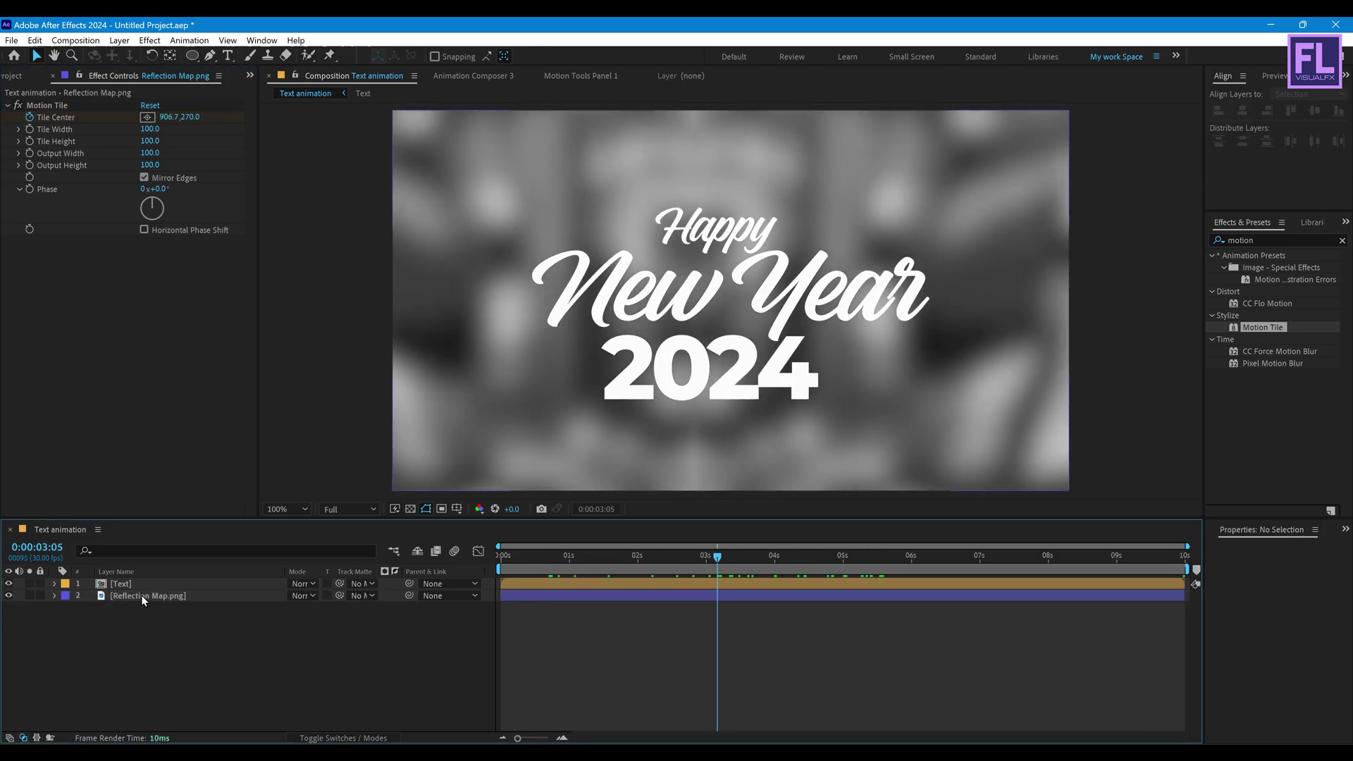
{"action": "left_click", "coordinate": [131, 596]}
- Pre-compose the reflection layer into a composition named Reflection Map
{"action": "right_click", "coordinate": [130, 596]}
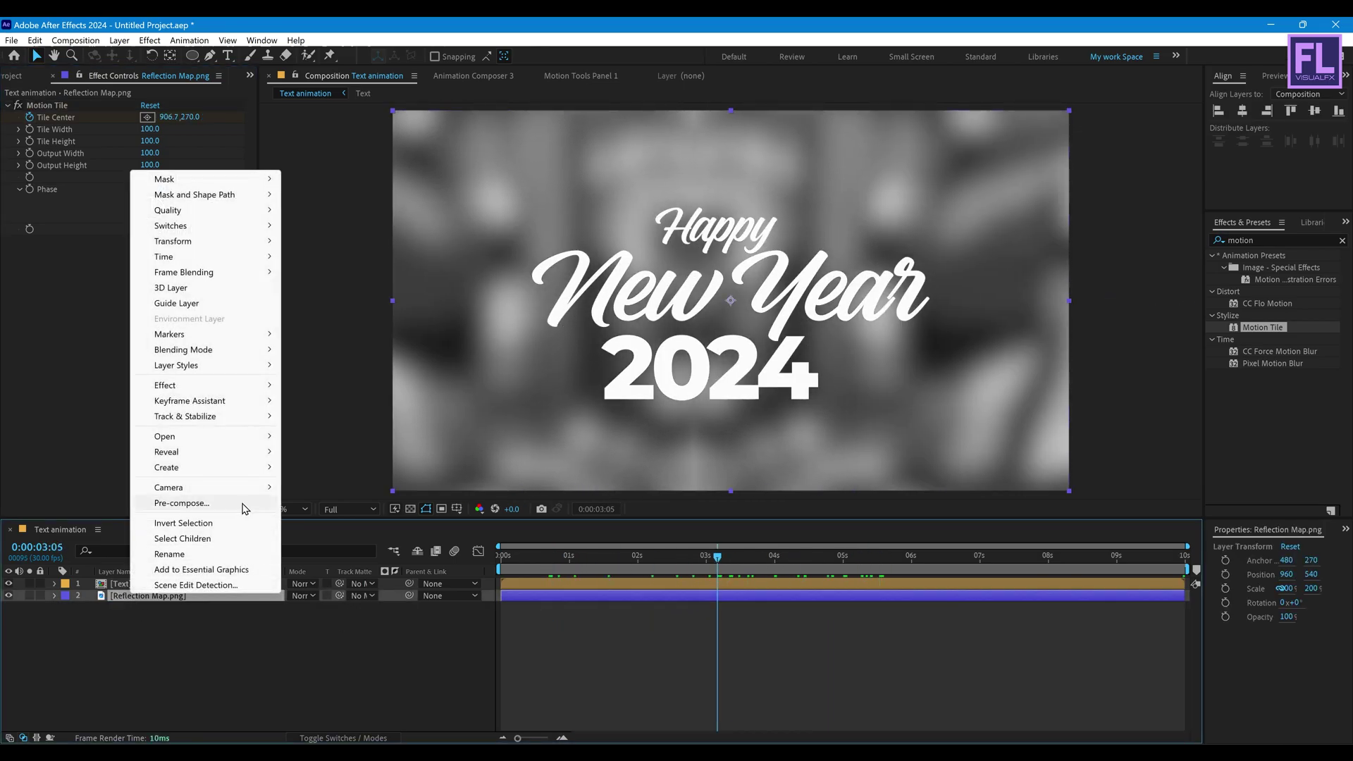
{"action": "left_click", "coordinate": [242, 504]}
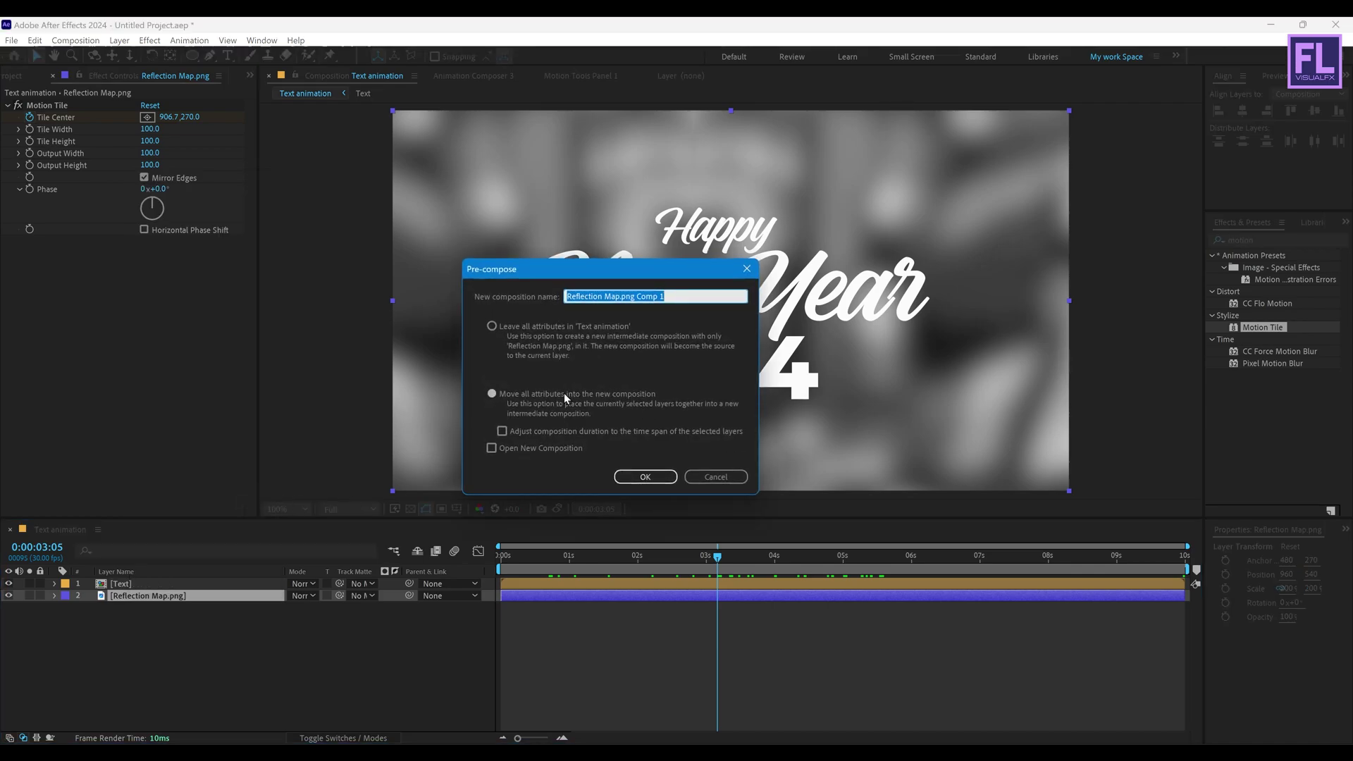
{"action": "left_click", "coordinate": [705, 296]}
{"action": "left_click_drag", "start_coordinate": [704, 296], "coordinate": [617, 289]}
{"action": "key", "text": "BackSpace"}
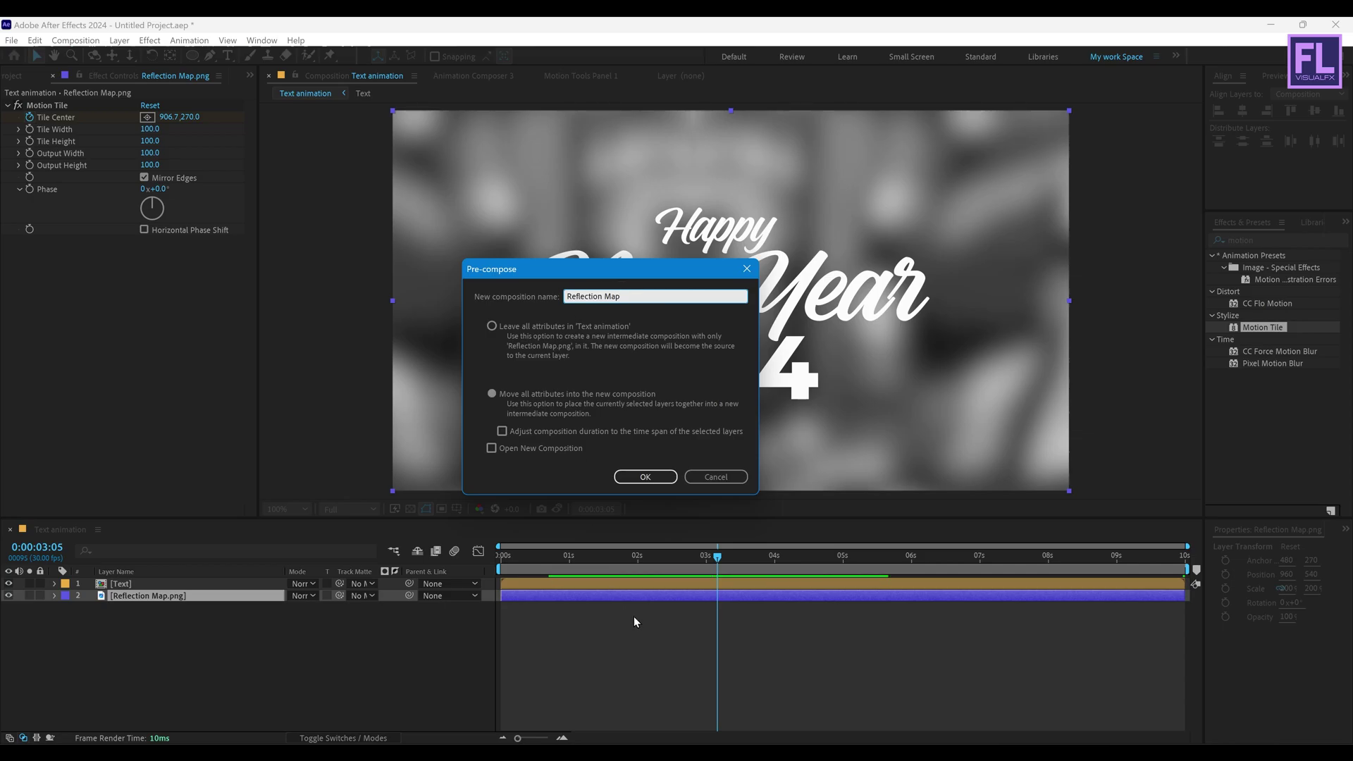
{"action": "left_click", "coordinate": [645, 477]}
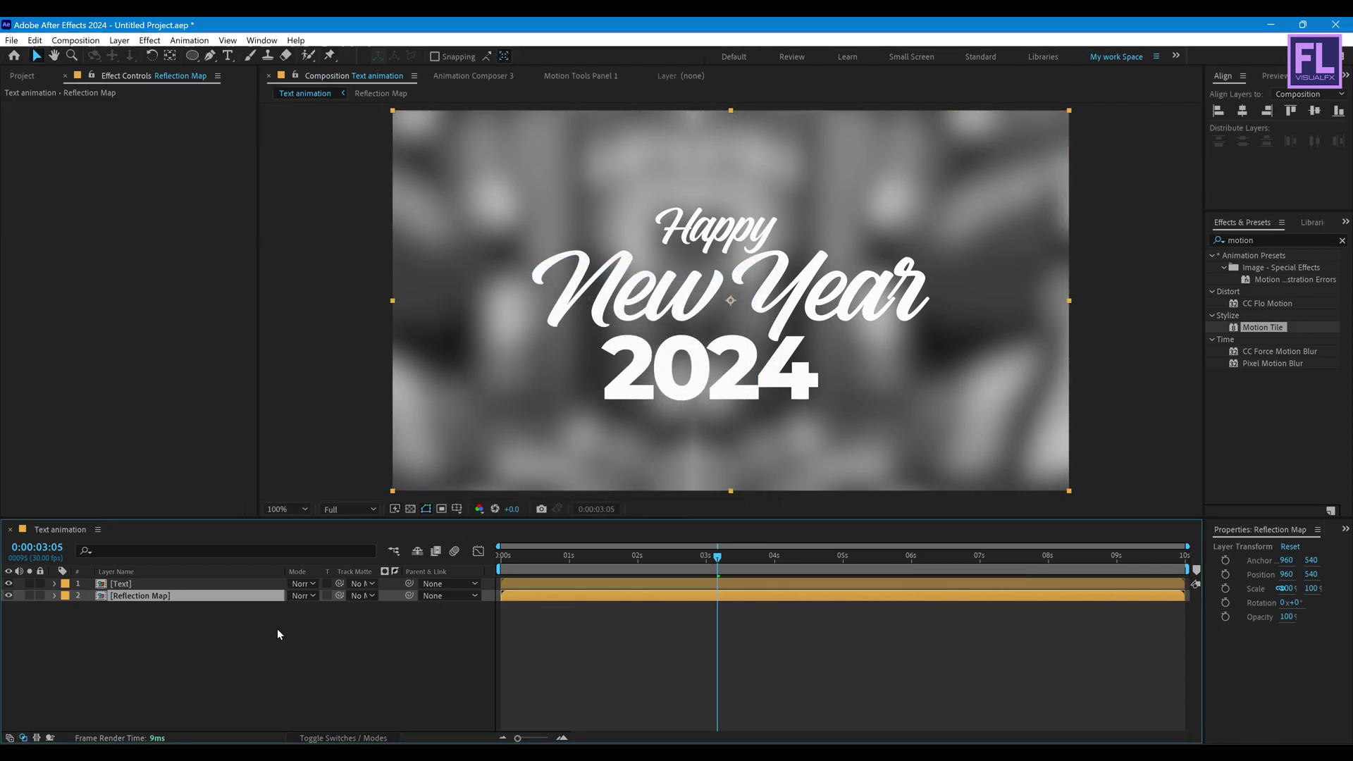
- Set Reflection Map's Track Matte to the Text layer and scrub to 0:00:03:16
{"action": "left_click", "coordinate": [185, 601], "text": "ctrl"}
{"action": "left_click", "coordinate": [159, 598]}
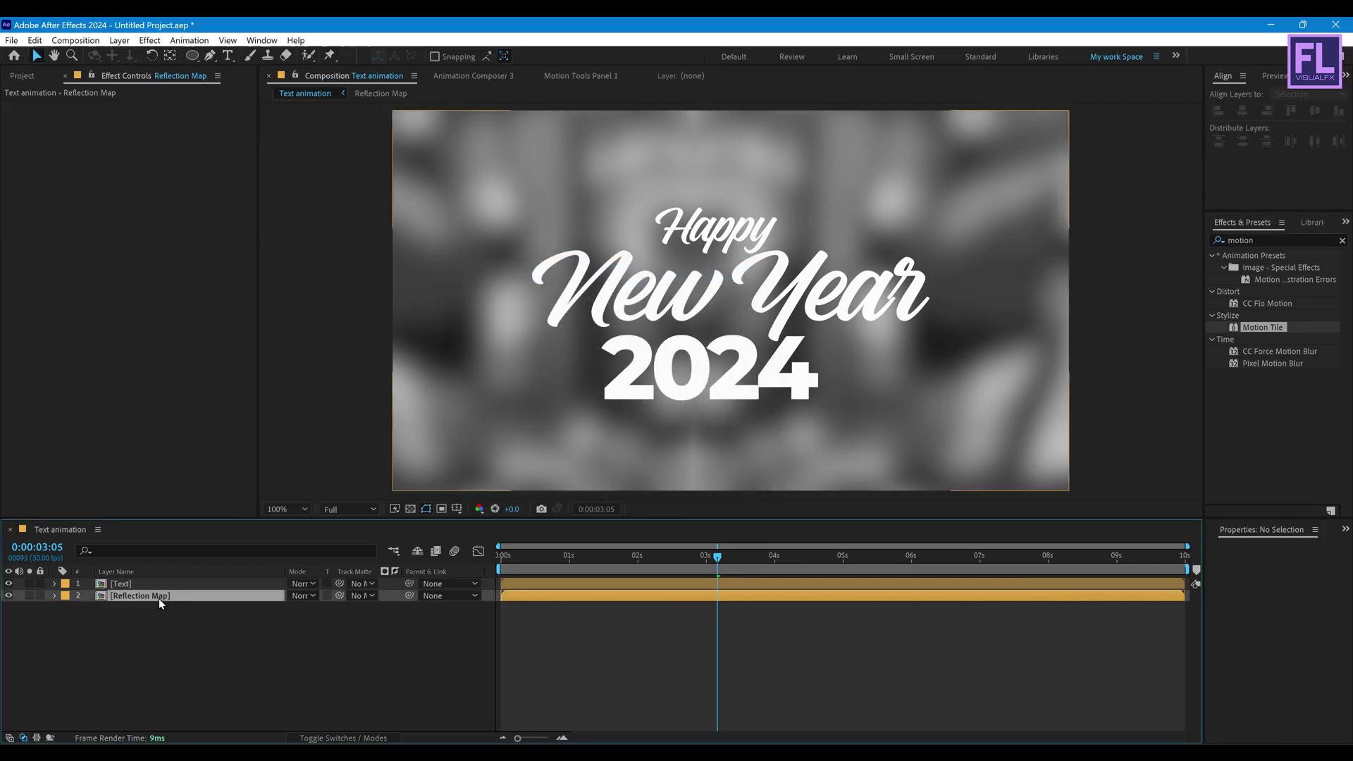
{"action": "left_click", "coordinate": [361, 596]}
{"action": "left_click", "coordinate": [374, 624]}
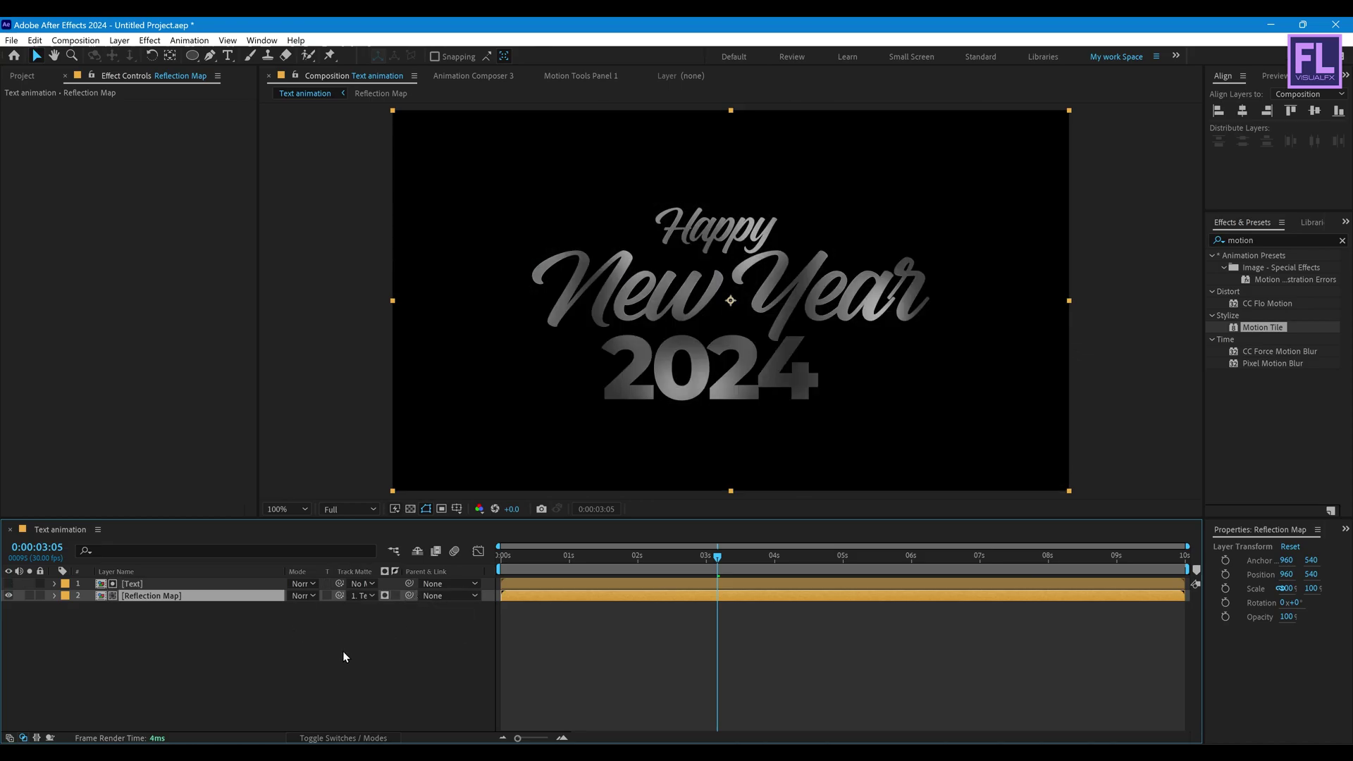
{"action": "mouse_move", "coordinate": [719, 563]}
{"action": "left_mouse_down"}
{"action": "mouse_move", "coordinate": [699, 564]}
{"action": "mouse_move", "coordinate": [809, 560]}
{"action": "mouse_move", "coordinate": [743, 561]}
{"action": "left_mouse_up"}
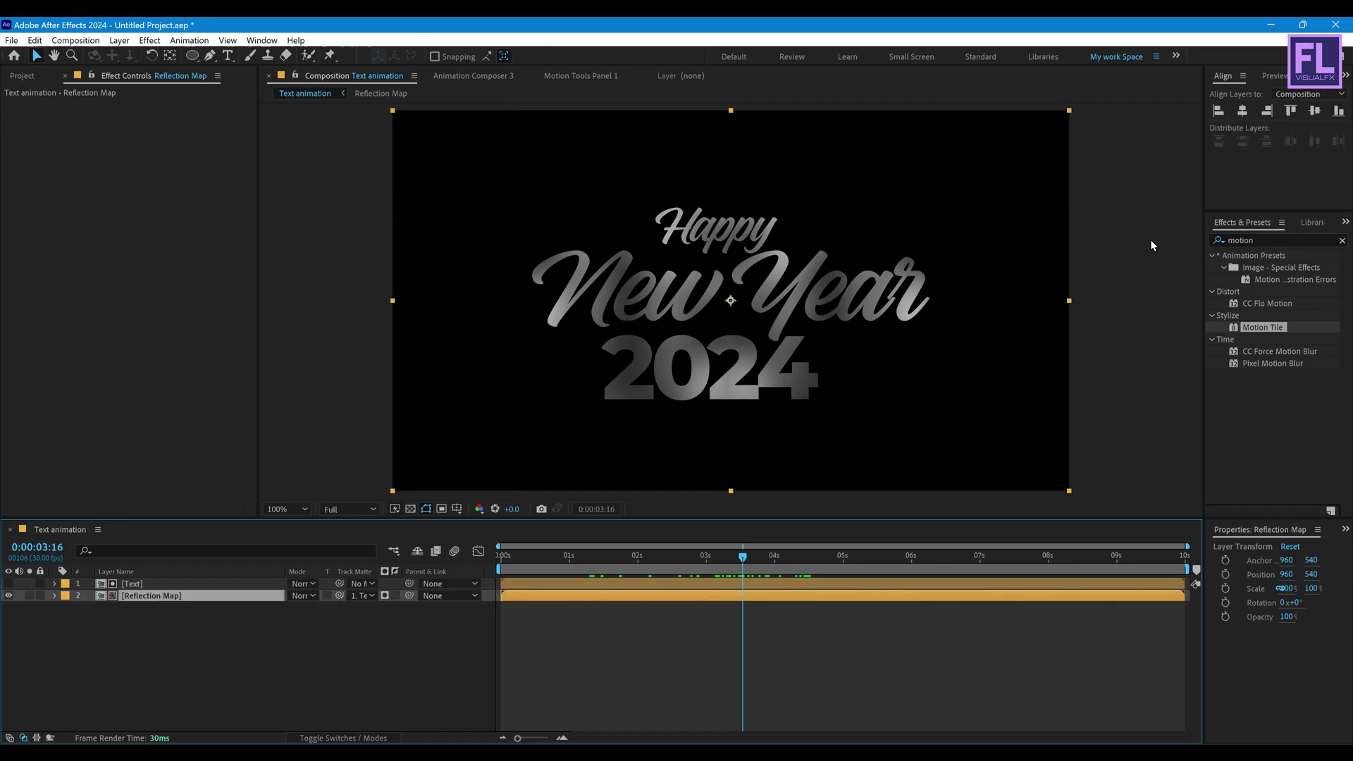
- Apply CC Glass to Reflection Map with the Text layer as its bump map
{"action": "left_click", "coordinate": [1274, 241]}
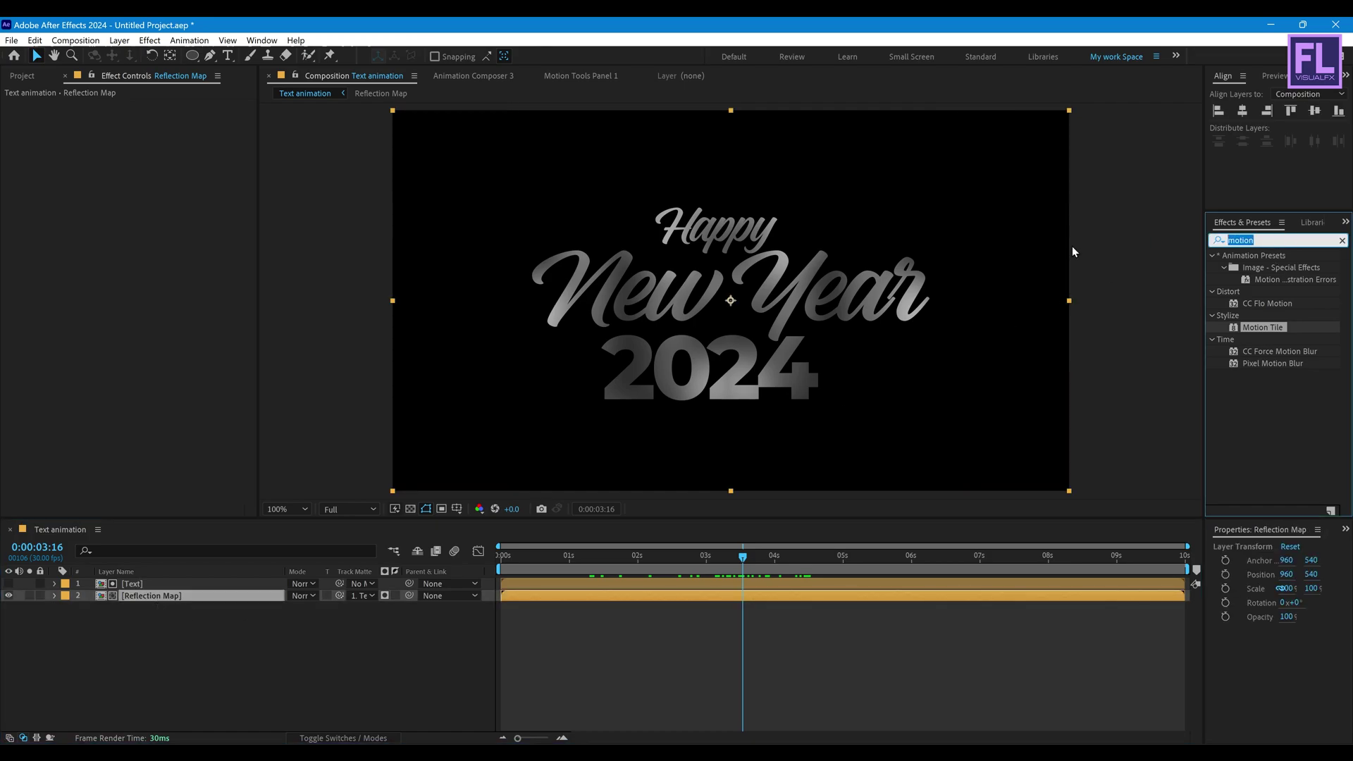
{"action": "type", "text": "cc glas"}
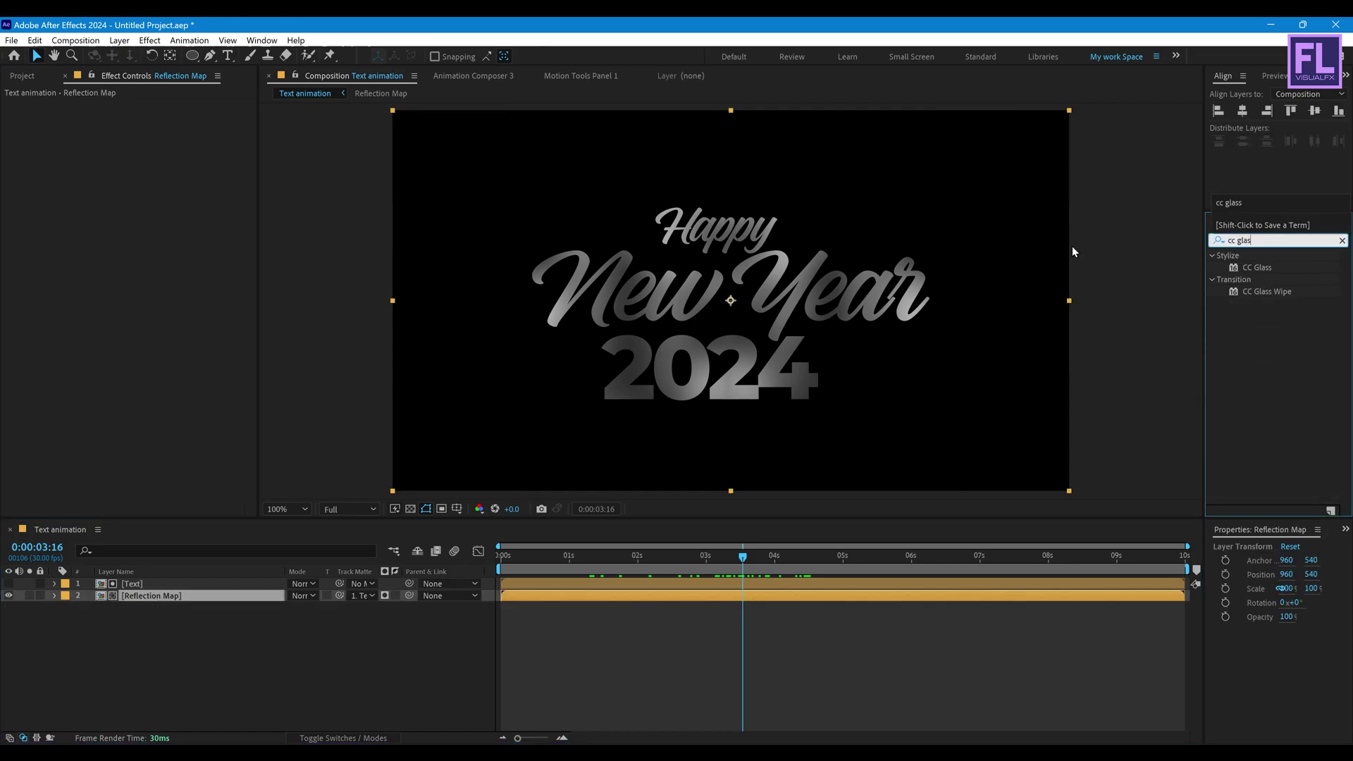
{"action": "mouse_move", "coordinate": [1252, 273]}
{"action": "left_mouse_down"}
{"action": "mouse_move", "coordinate": [211, 596]}
{"action": "mouse_move", "coordinate": [227, 596]}
{"action": "left_mouse_up"}
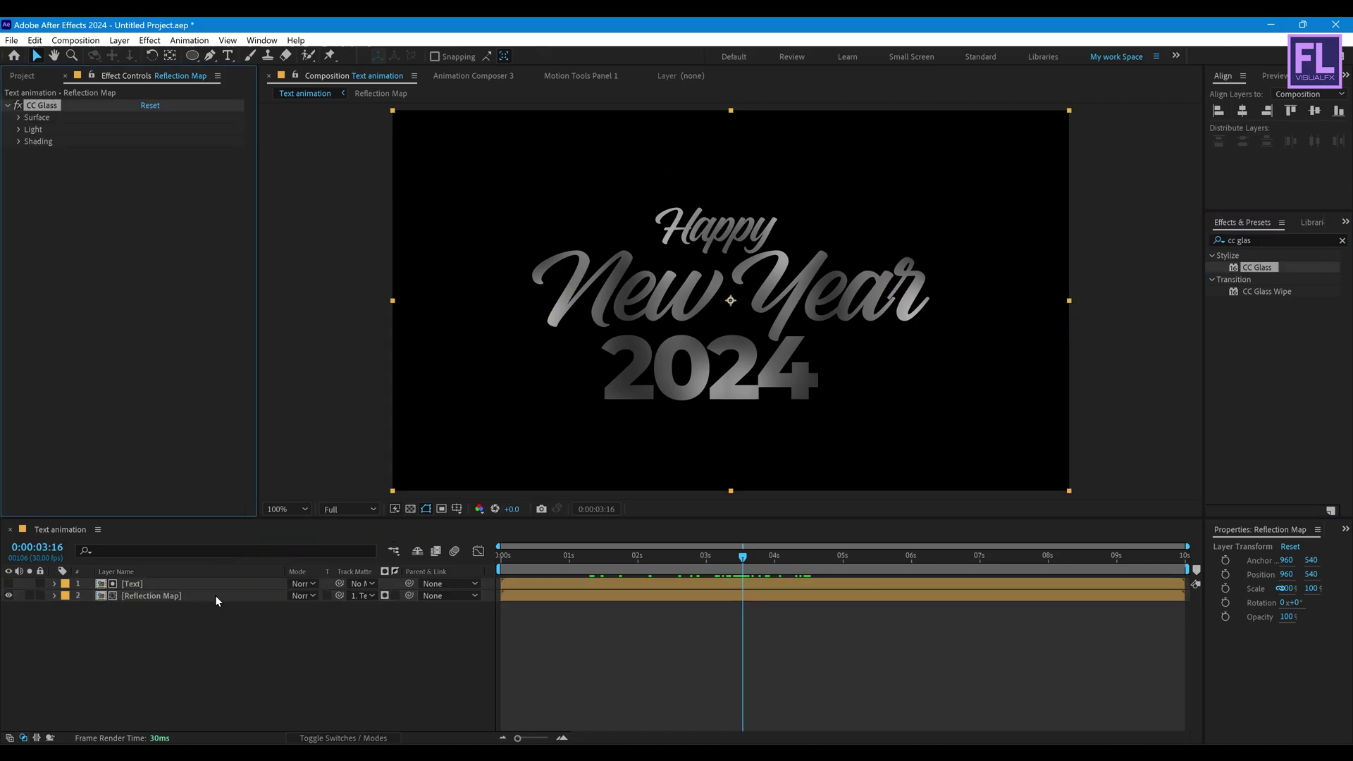
{"action": "left_click", "coordinate": [19, 118]}
{"action": "left_click", "coordinate": [164, 130]}
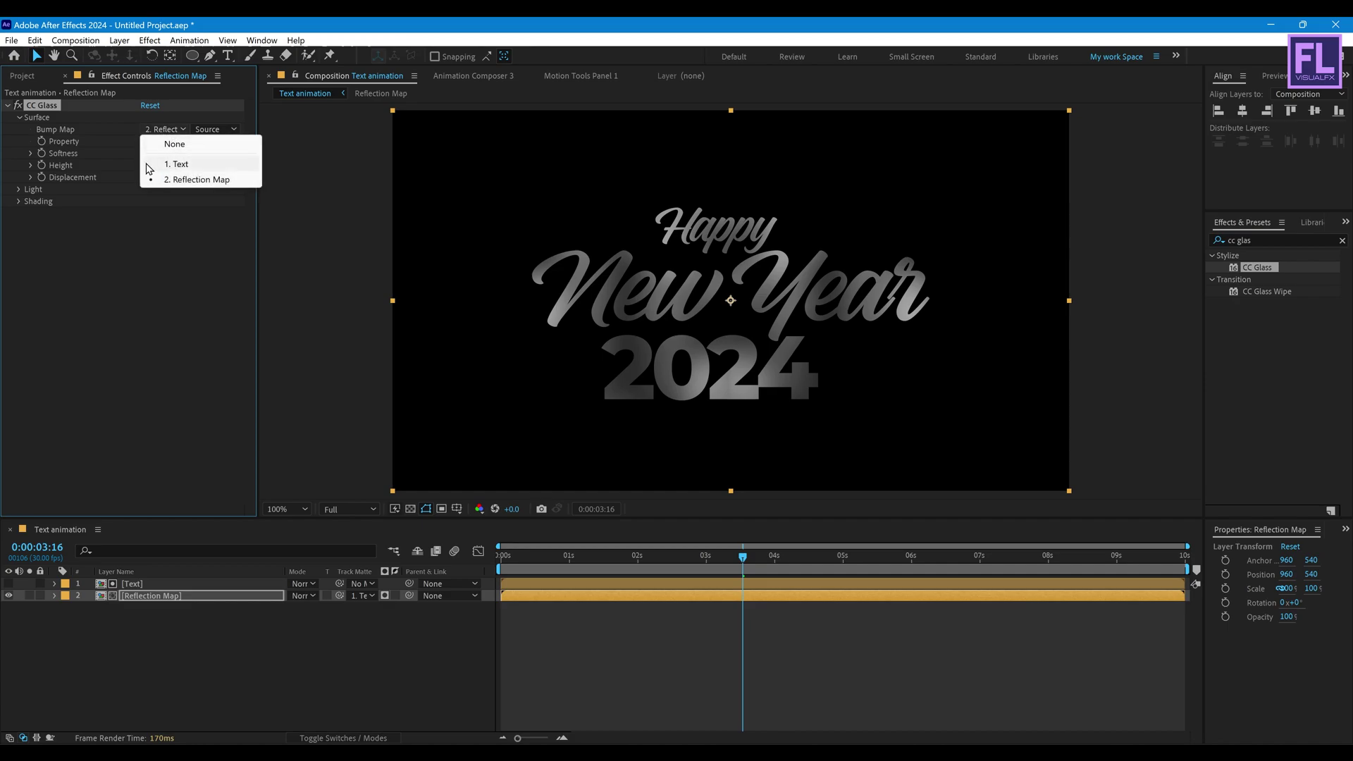
{"action": "left_click", "coordinate": [175, 165]}
- Set CC Glass Softness to 42, Height to -40 and Displacement to -405
{"action": "left_click", "coordinate": [148, 153]}
{"action": "type", "text": "42"}
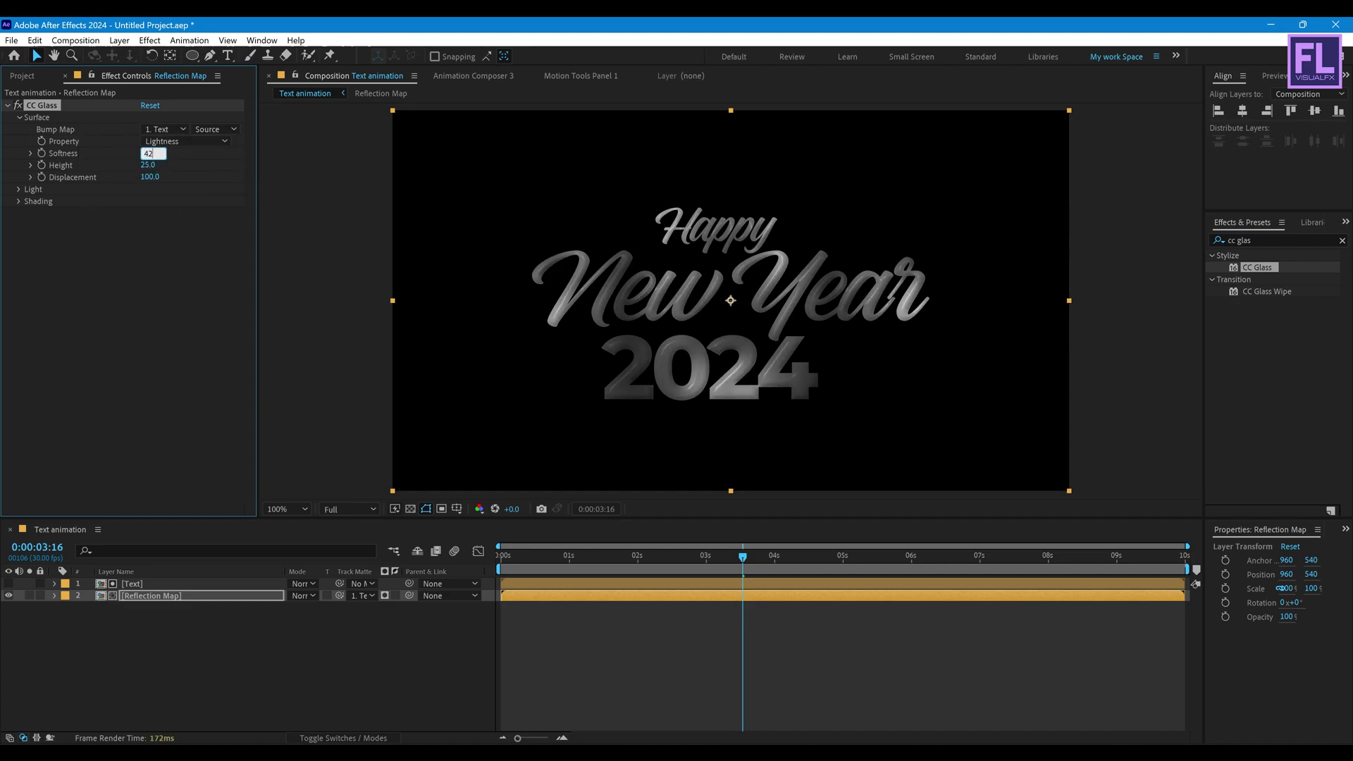
{"action": "key", "text": "Return"}
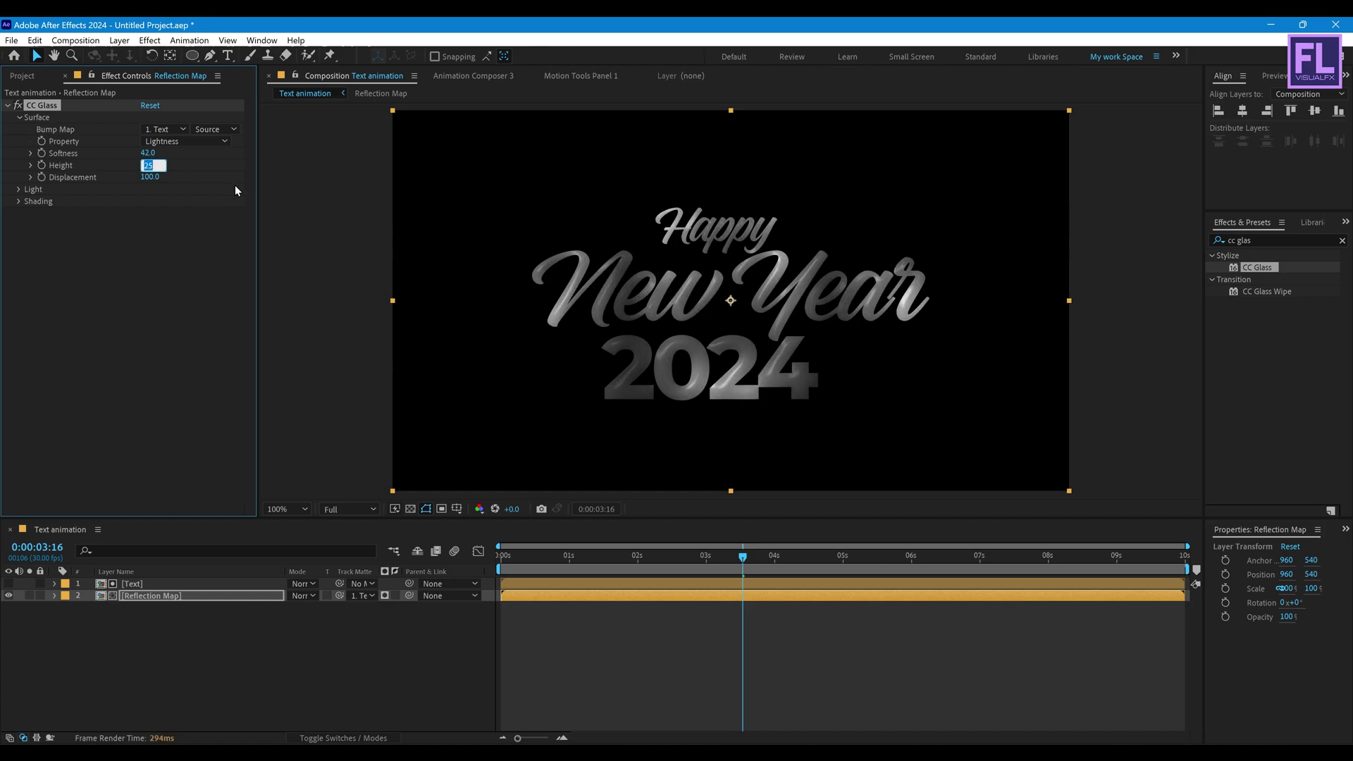
{"action": "type", "text": "-40"}
{"action": "key", "text": "Tab"}
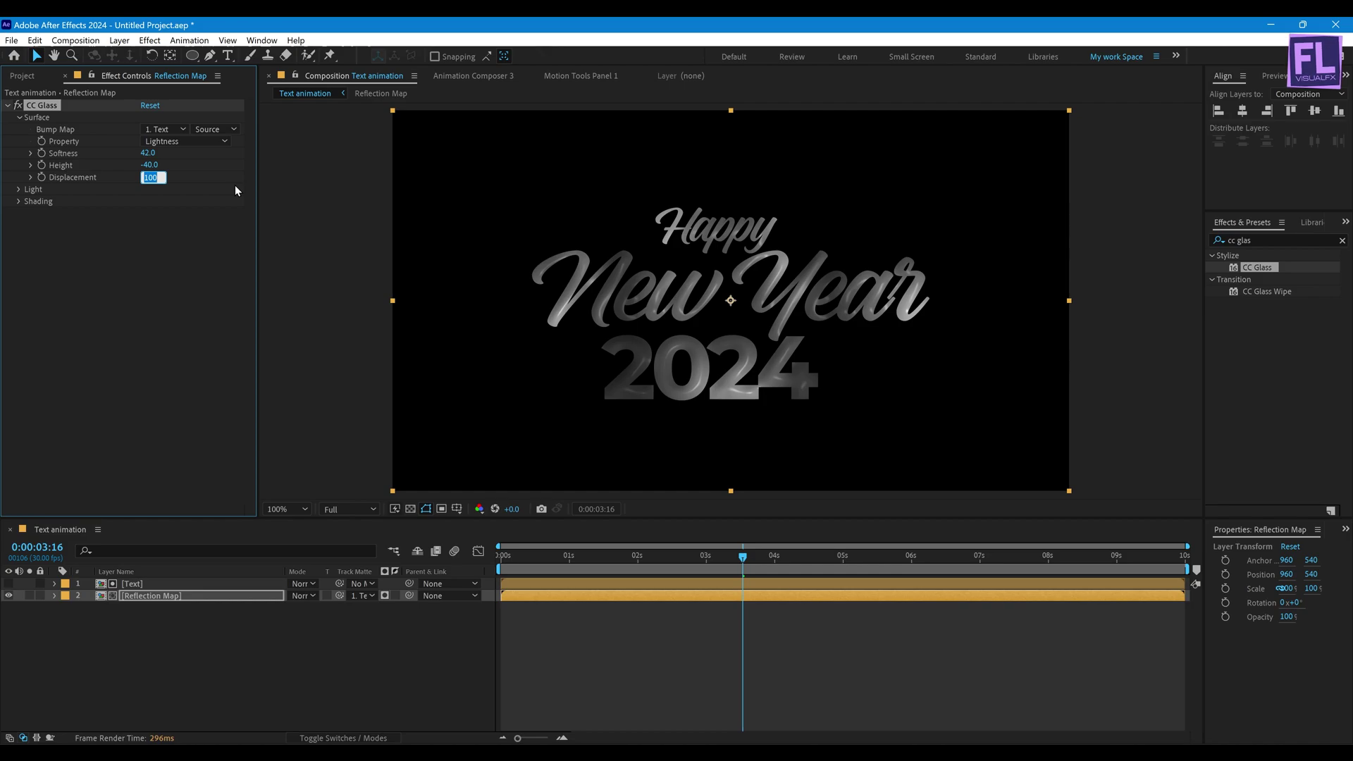
{"action": "type", "text": "-"}
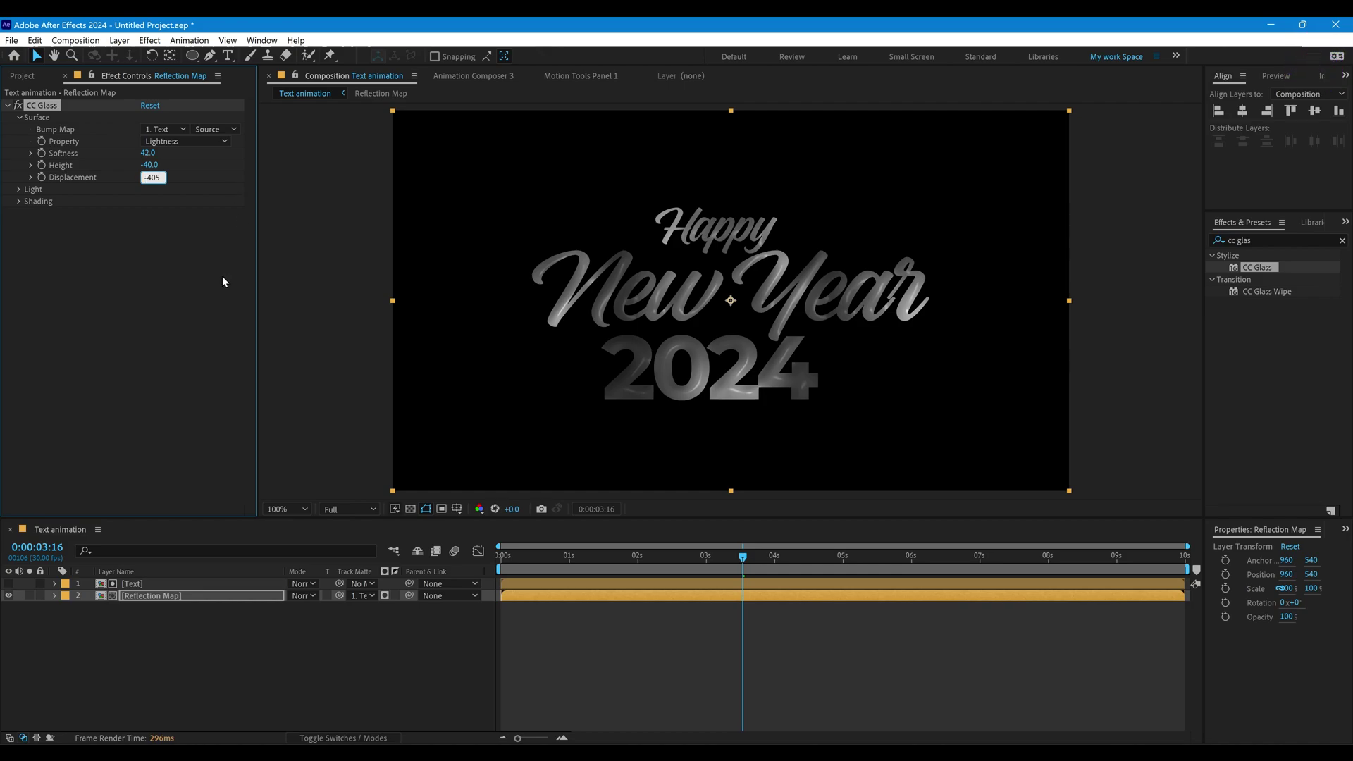
{"action": "type", "text": "405"}
{"action": "left_click", "coordinate": [163, 277]}
{"action": "left_click", "coordinate": [1262, 240]}
{"action": "type", "text": "cc bllo```"}
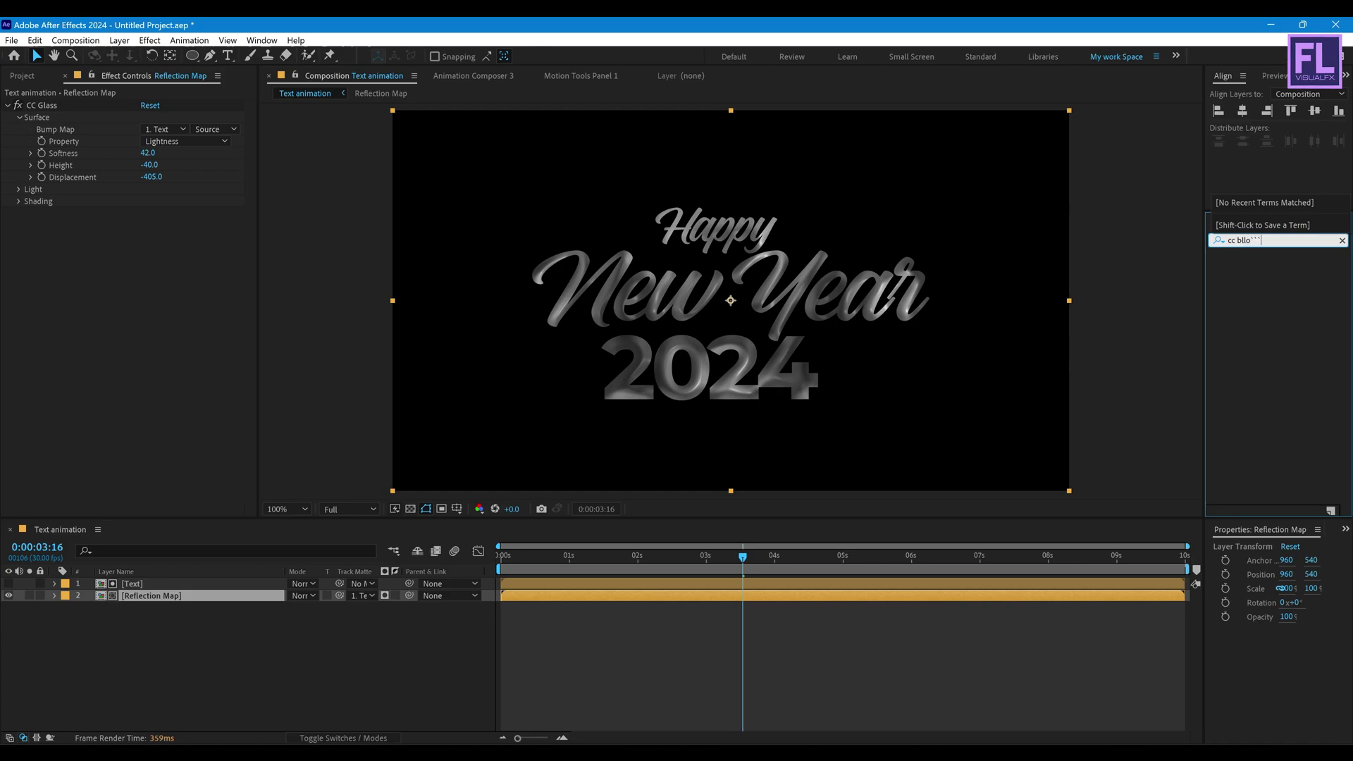
- Apply CC Blobbylize to Reflection Map using the Text blob layer, Softness 14, Cut Away 32
{"action": "key", "text": "BackSpace"}
{"action": "key", "text": "BackSpace"}
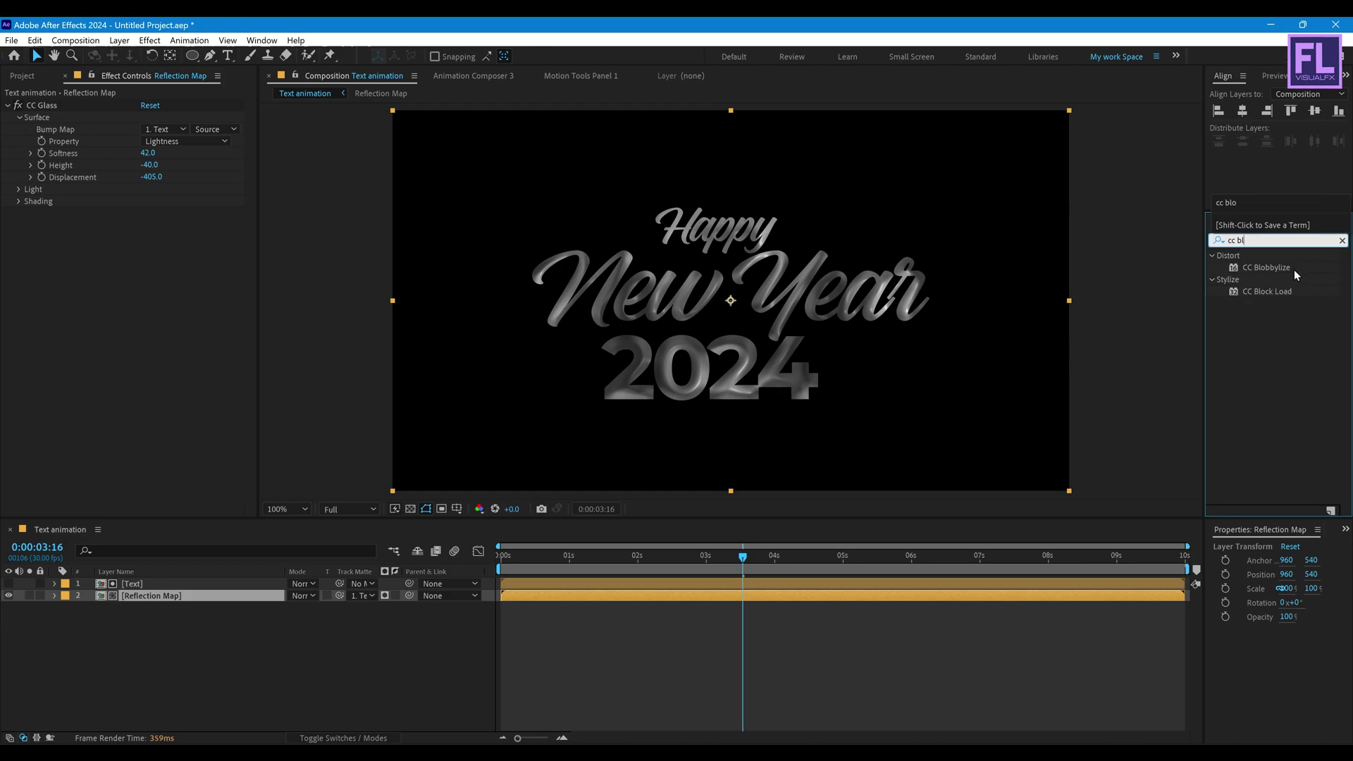
{"action": "left_click_drag", "start_coordinate": [1294, 273], "coordinate": [201, 600]}
{"action": "left_click", "coordinate": [19, 226]}
{"action": "left_click", "coordinate": [165, 237]}
{"action": "left_click", "coordinate": [169, 272]}
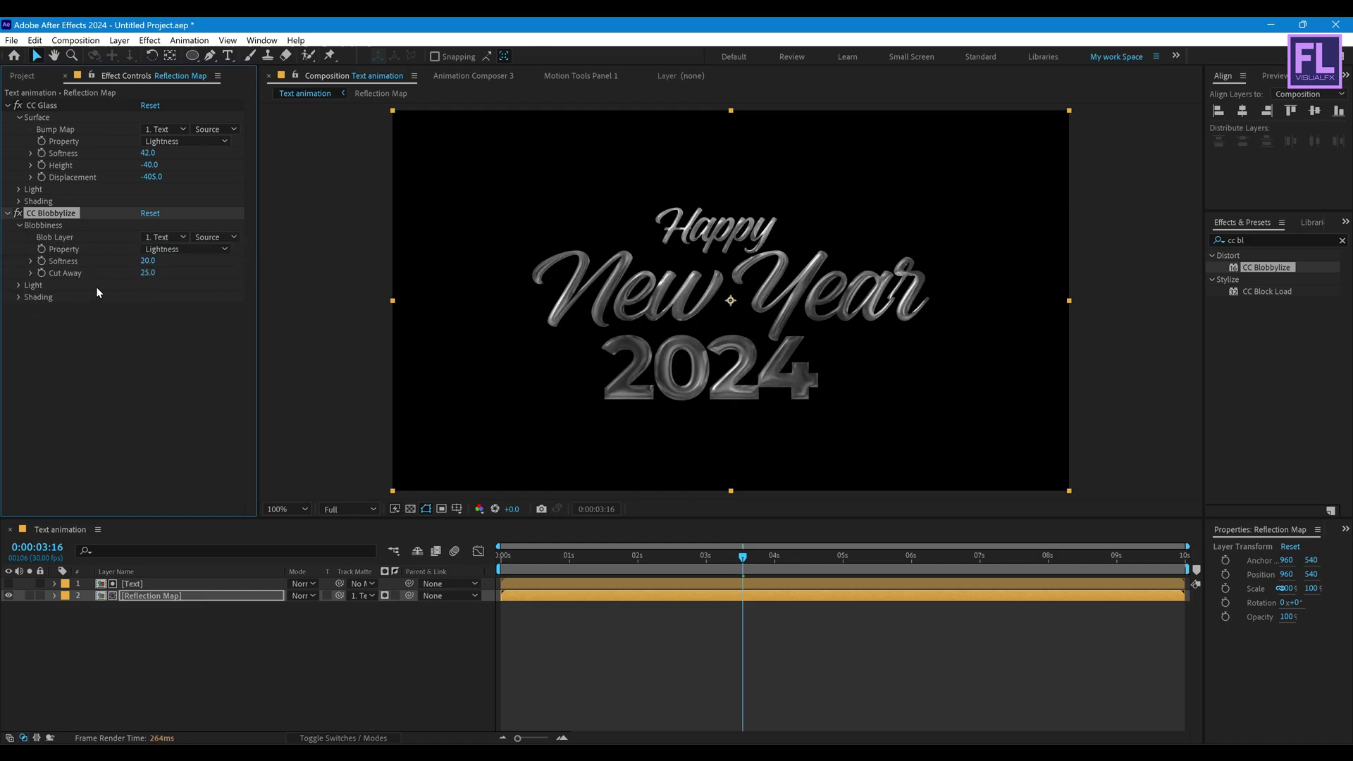
{"action": "left_click", "coordinate": [148, 262]}
{"action": "type", "text": "14"}
{"action": "key", "text": "Return"}
{"action": "left_click", "coordinate": [148, 273]}
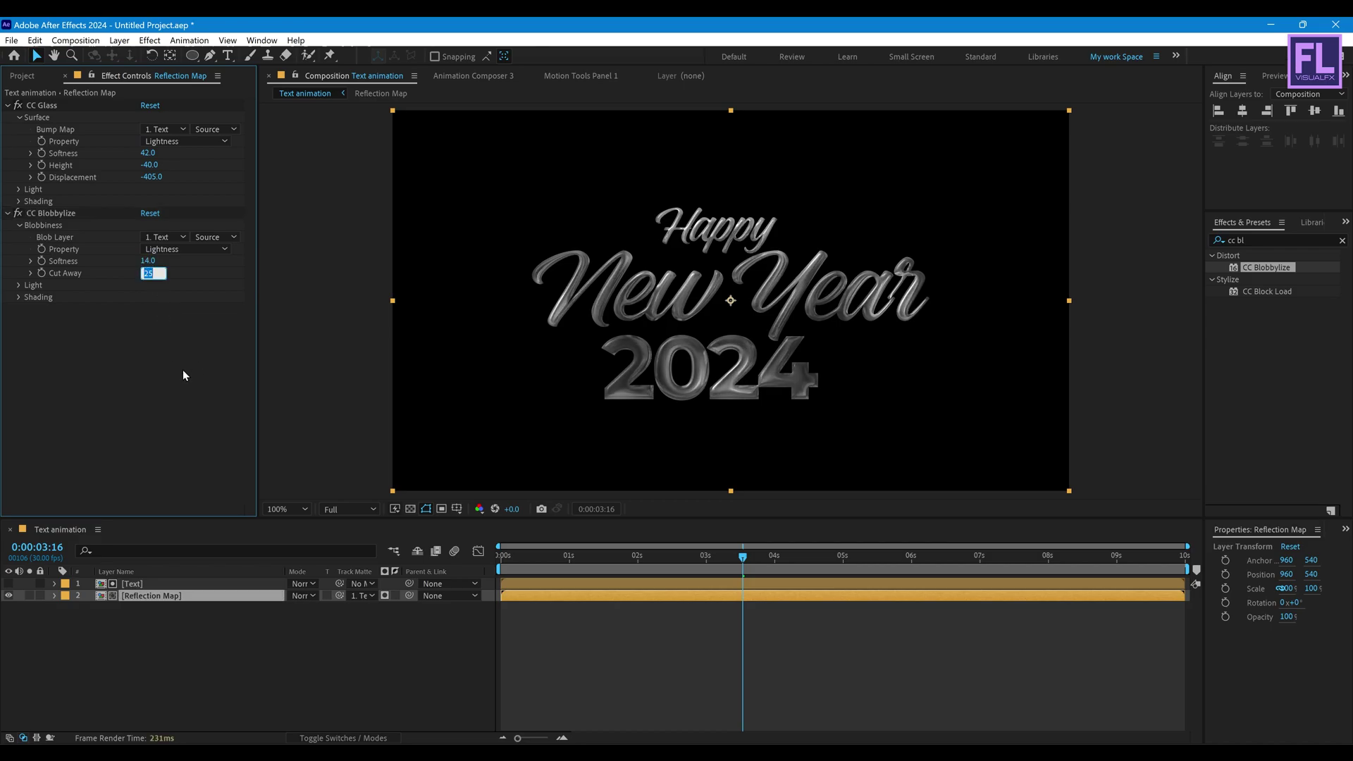
{"action": "key", "text": "Return"}
- Set the blob Light Intensity to 130, Light Height to 70 and Ambient to 40
{"action": "left_click", "coordinate": [19, 285]}
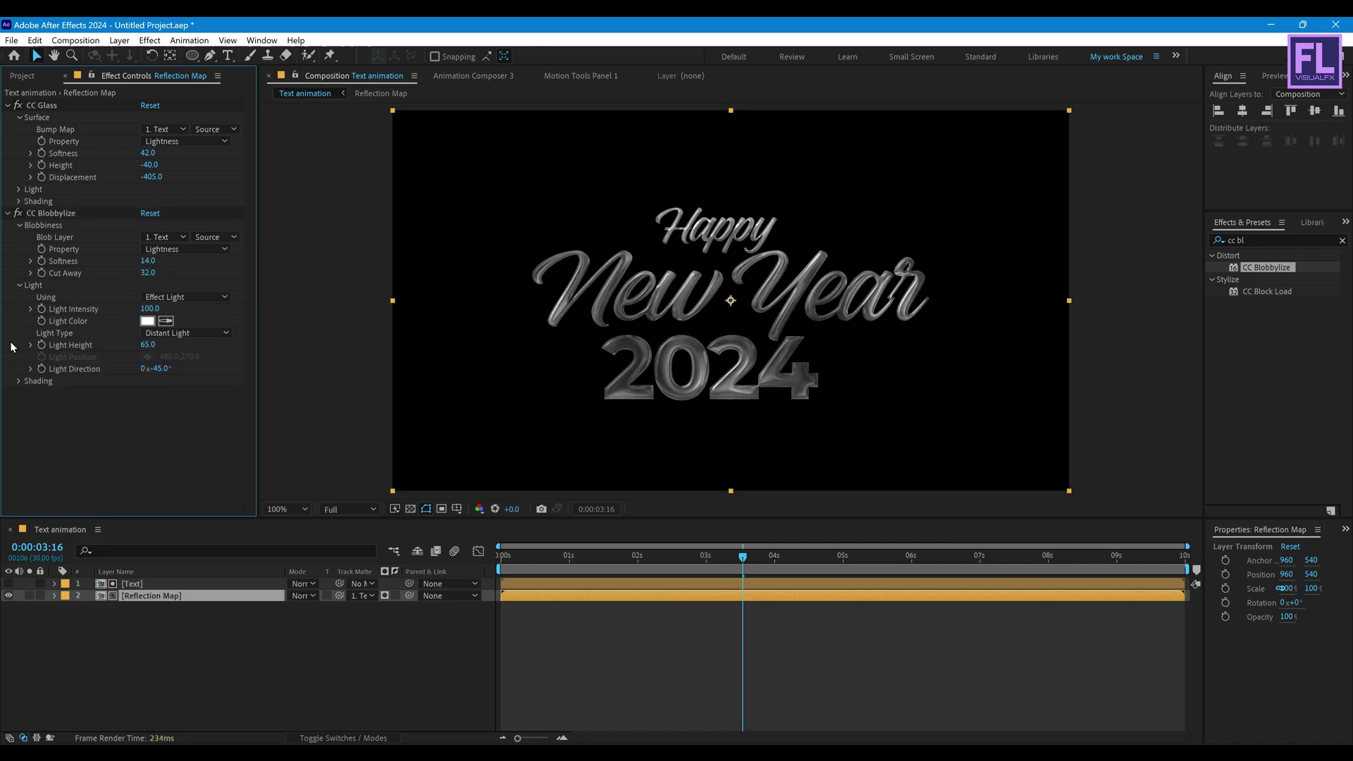
{"action": "left_click", "coordinate": [150, 309]}
{"action": "key", "text": "Tab"}
{"action": "key", "text": "Tab"}
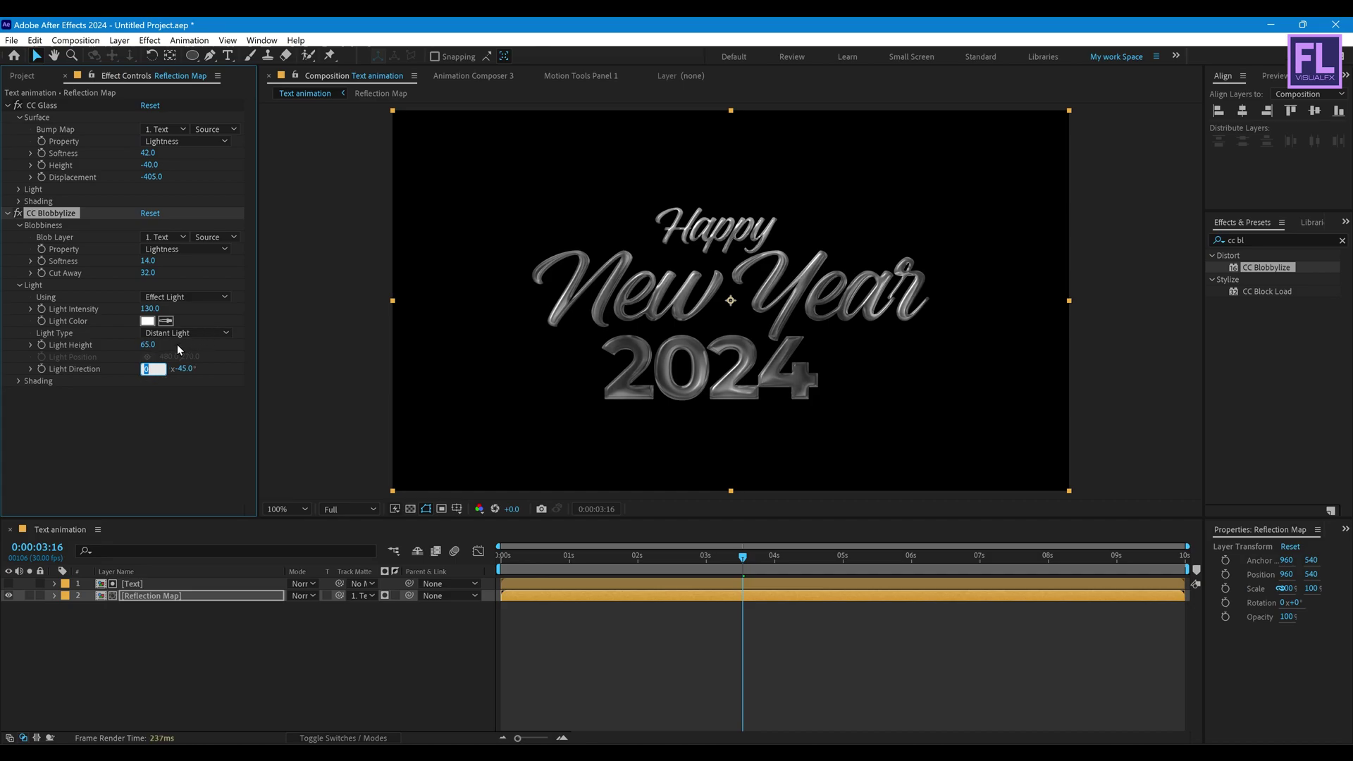
{"action": "left_click", "coordinate": [148, 345]}
{"action": "type", "text": "70"}
{"action": "key", "text": "Return"}
{"action": "left_click", "coordinate": [20, 383]}
{"action": "left_click", "coordinate": [149, 392]}
{"action": "key", "text": "Return"}
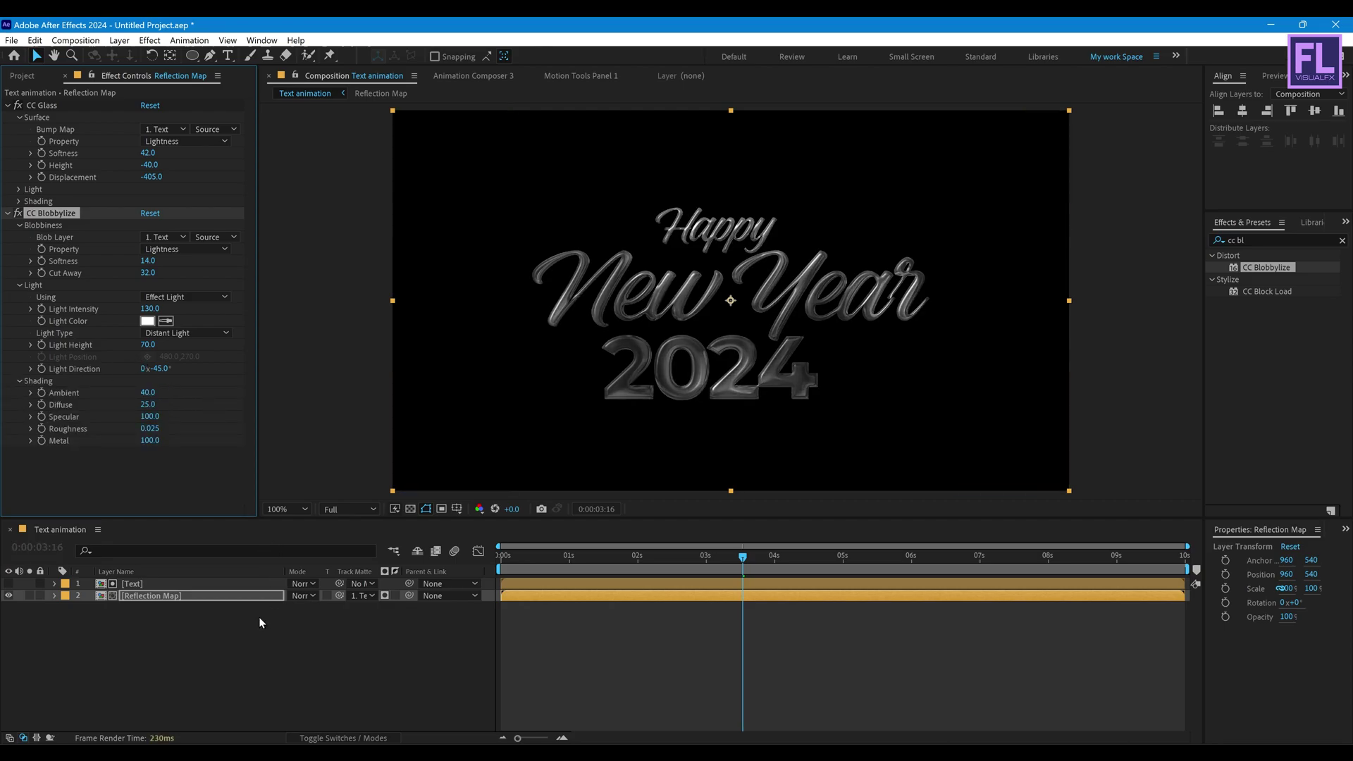
{"action": "left_click", "coordinate": [139, 619]}
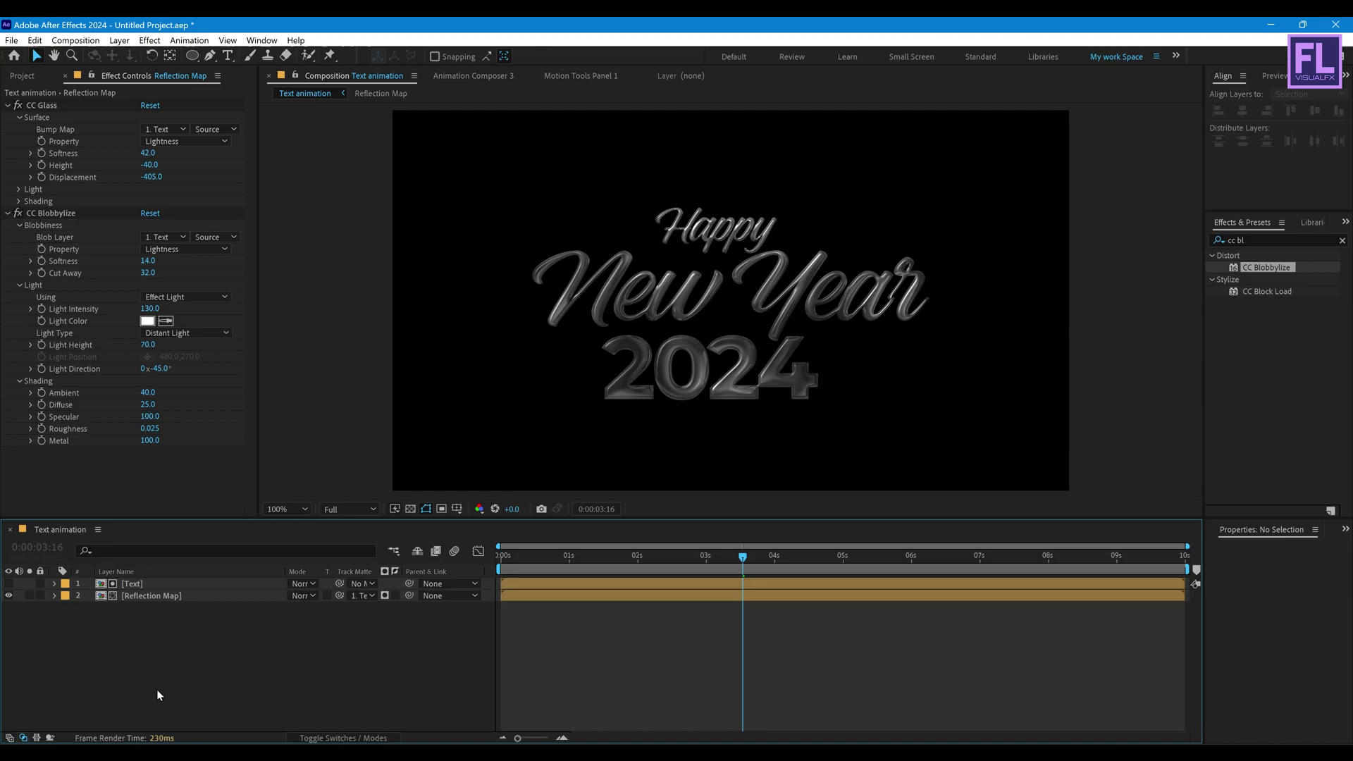
- Duplicate the Text layer and give the visible top copy a black Fill effect
{"action": "left_click", "coordinate": [144, 586]}
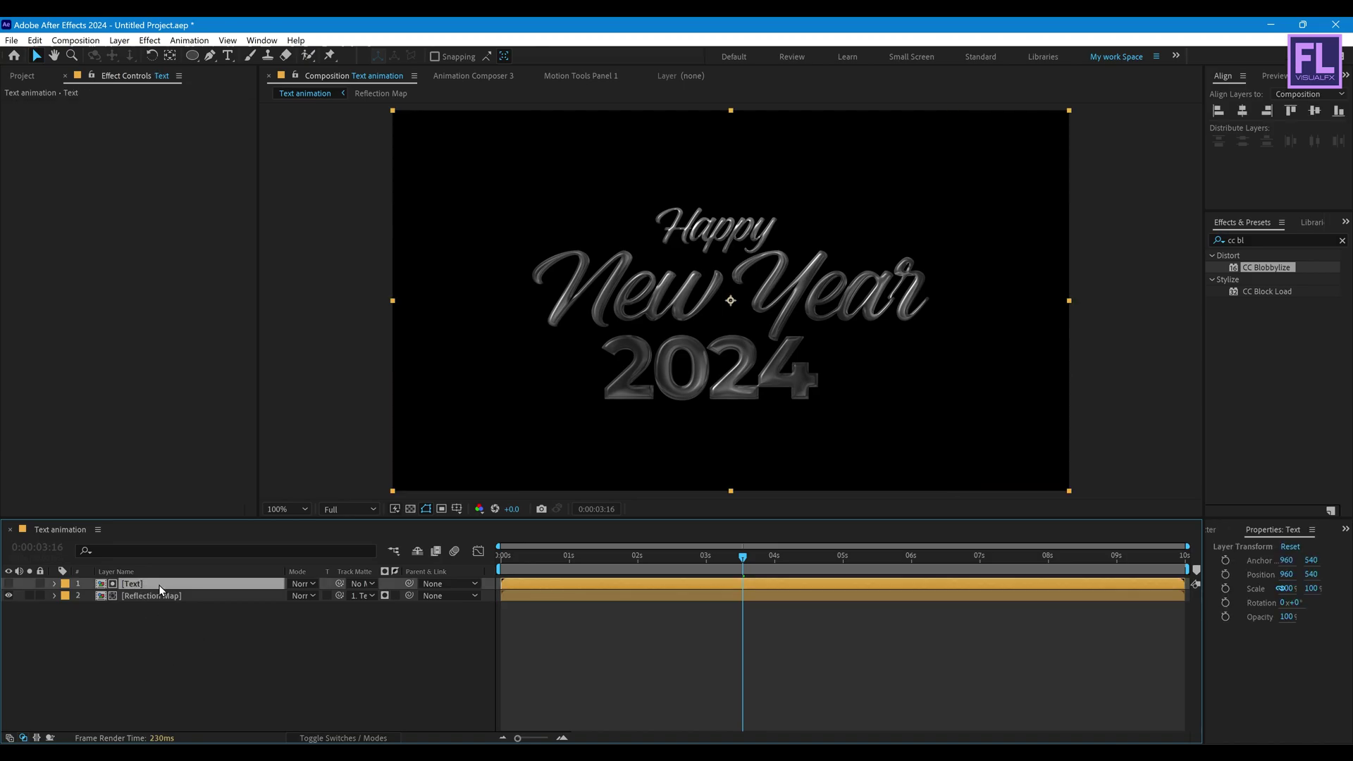
{"action": "key", "text": "ctrl+d"}
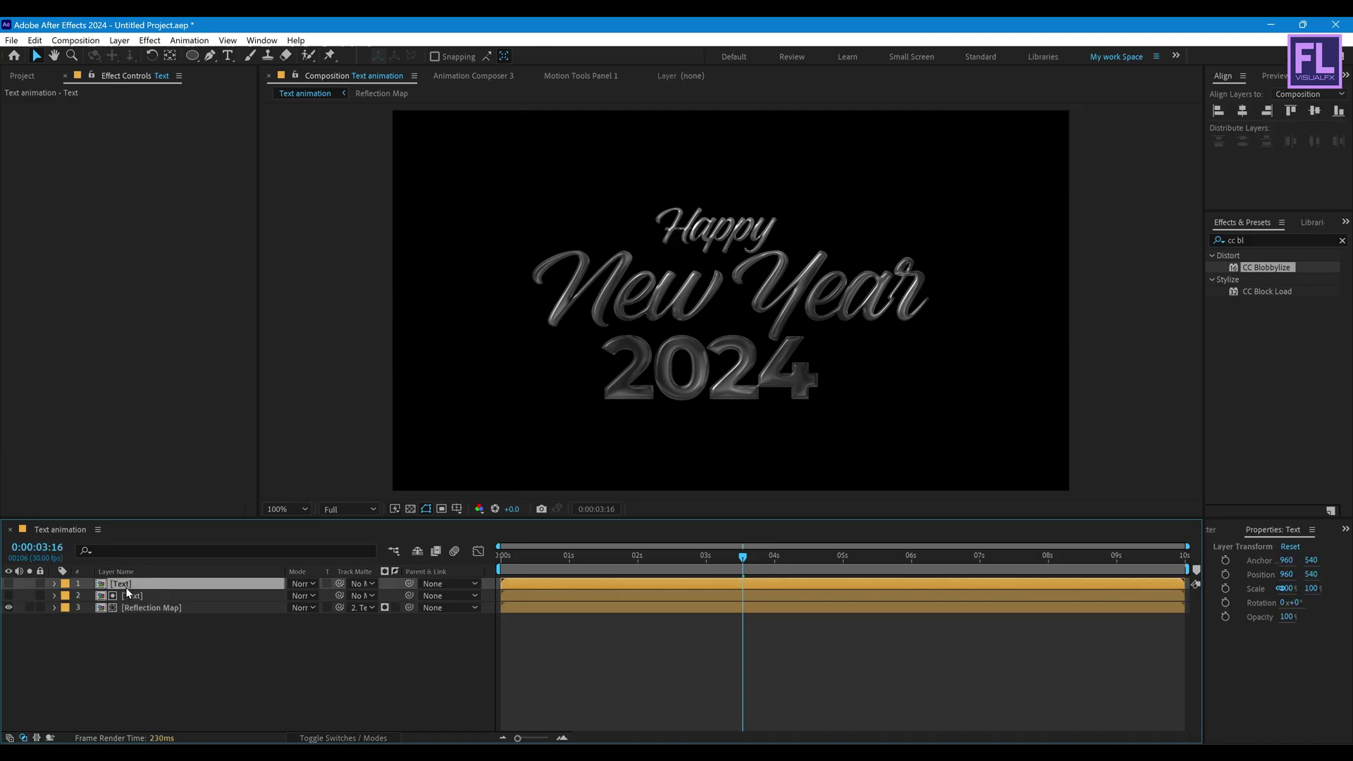
{"action": "left_click", "coordinate": [9, 584]}
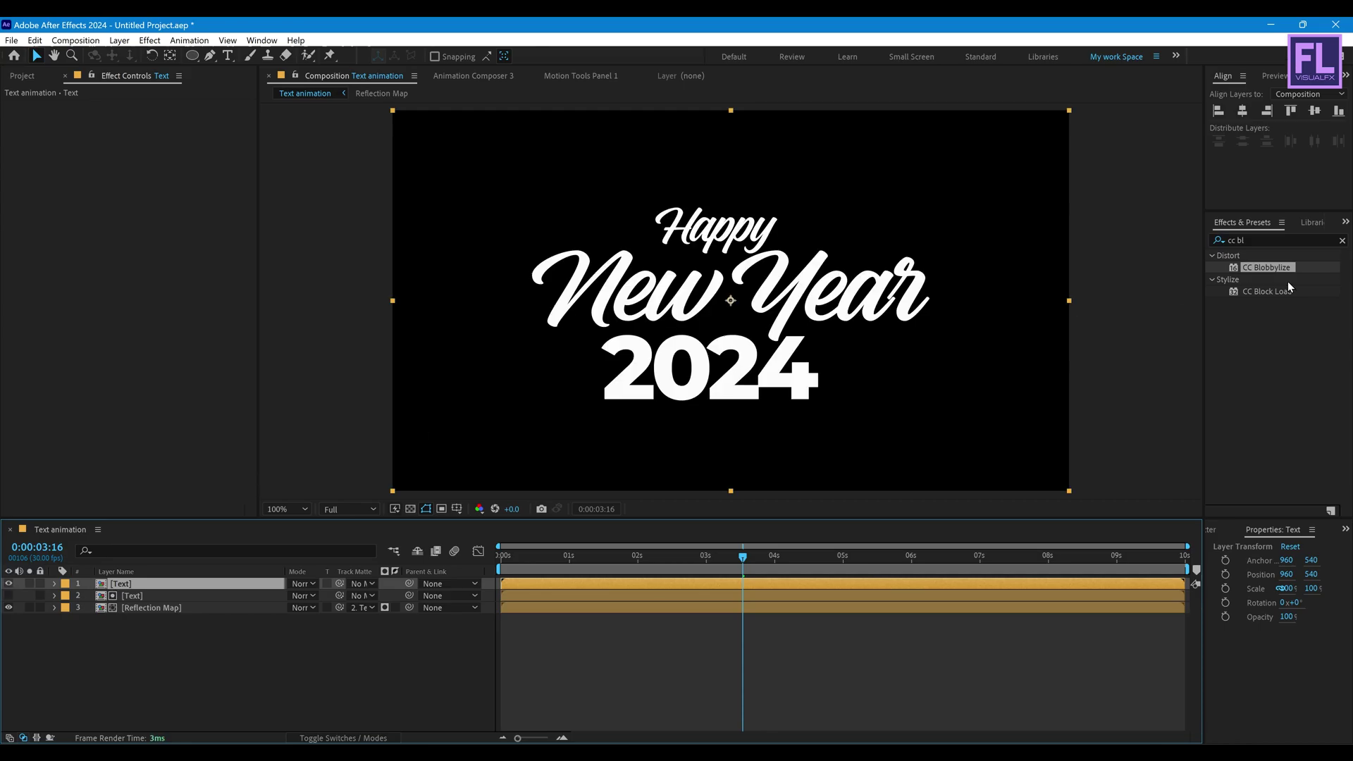
{"action": "left_click", "coordinate": [1261, 239]}
{"action": "type", "text": "fill"}
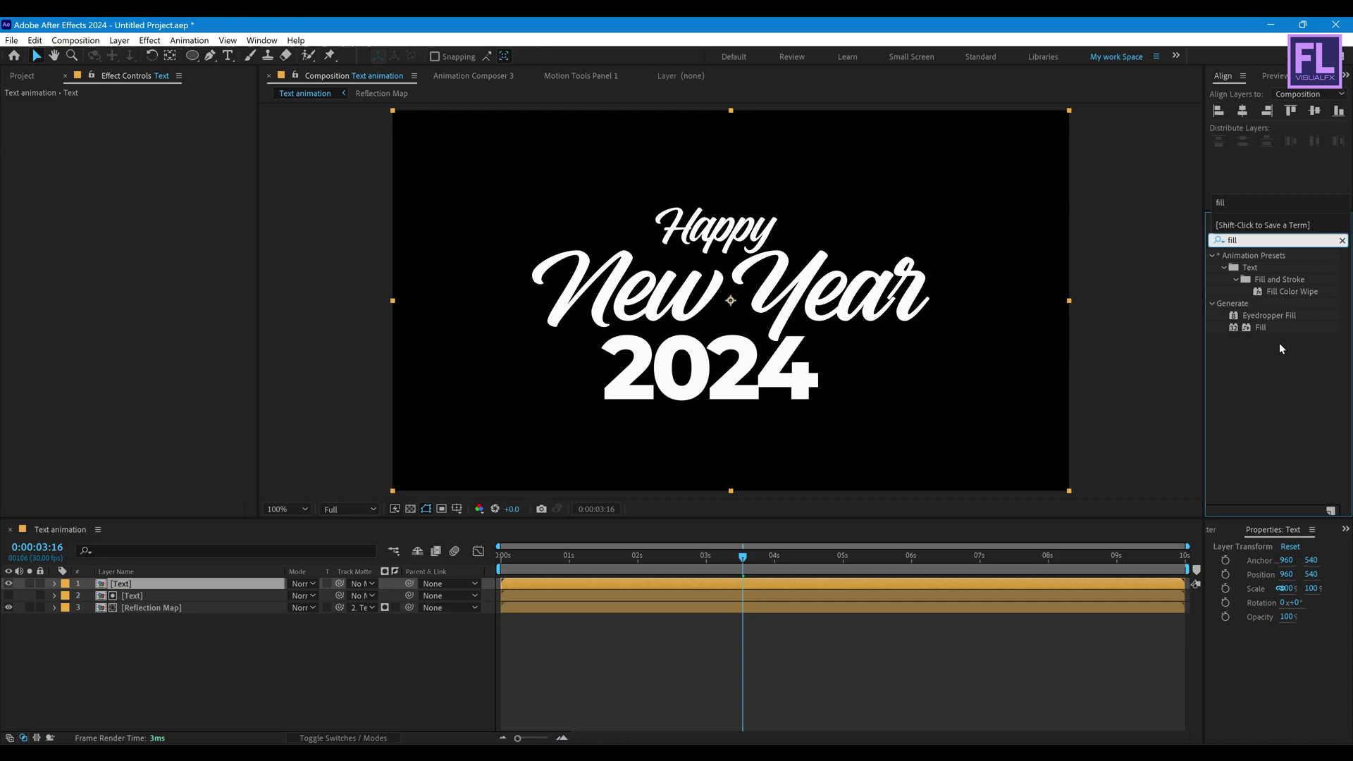
{"action": "left_click_drag", "start_coordinate": [1262, 327], "coordinate": [177, 582]}
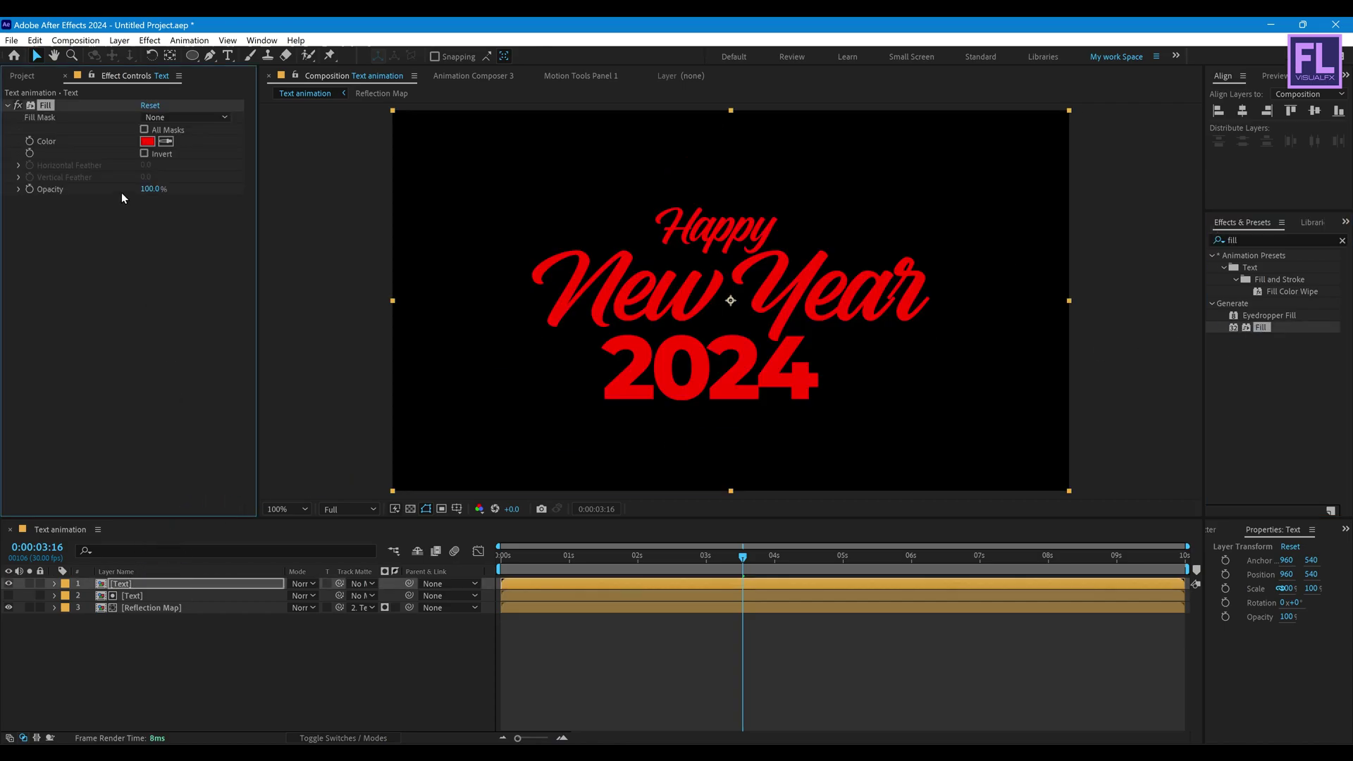
{"action": "left_click", "coordinate": [147, 141]}
{"action": "left_click", "coordinate": [549, 620]}
{"action": "left_click", "coordinate": [856, 444]}
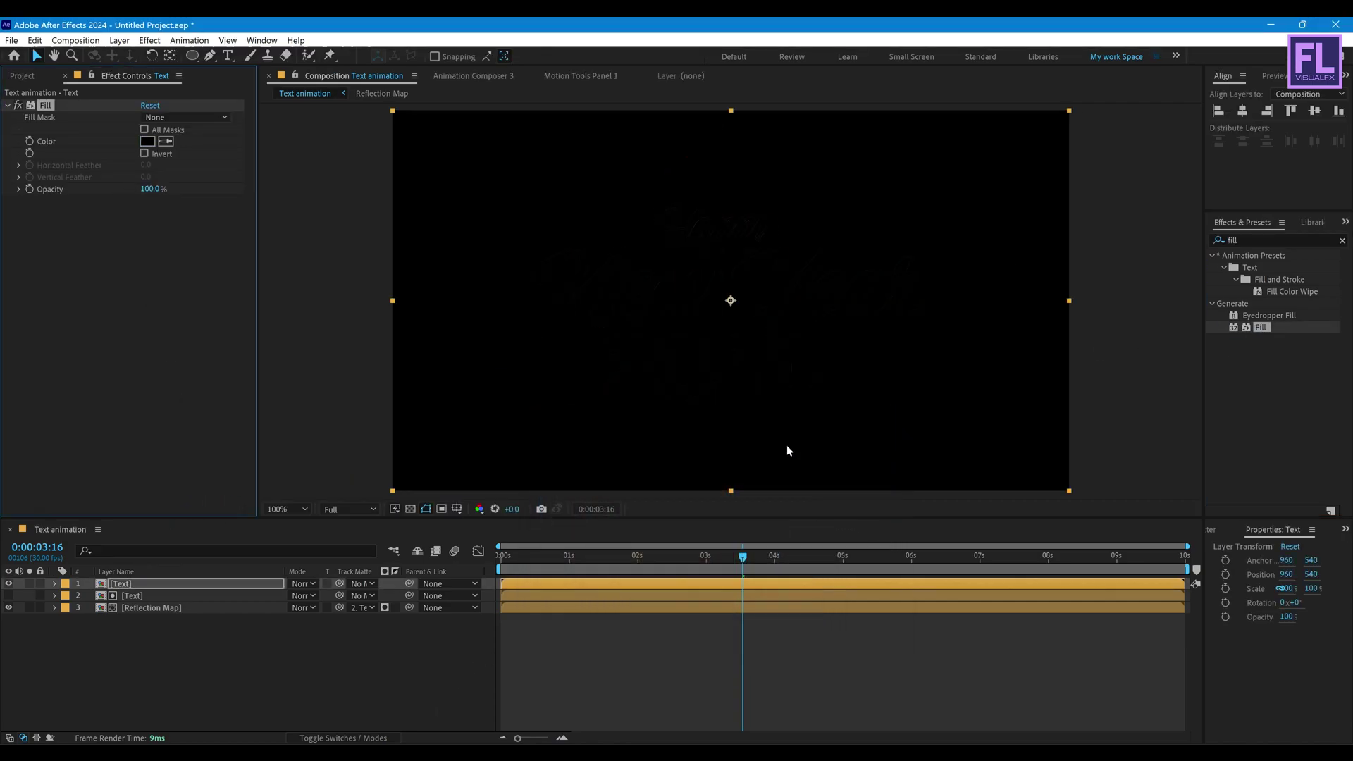
- Add Bevel Alpha to the black copy: Light Angle -38°, Edge Thickness 4.60, Light Intensity 0.60
{"action": "key", "text": "ctrl+5"}
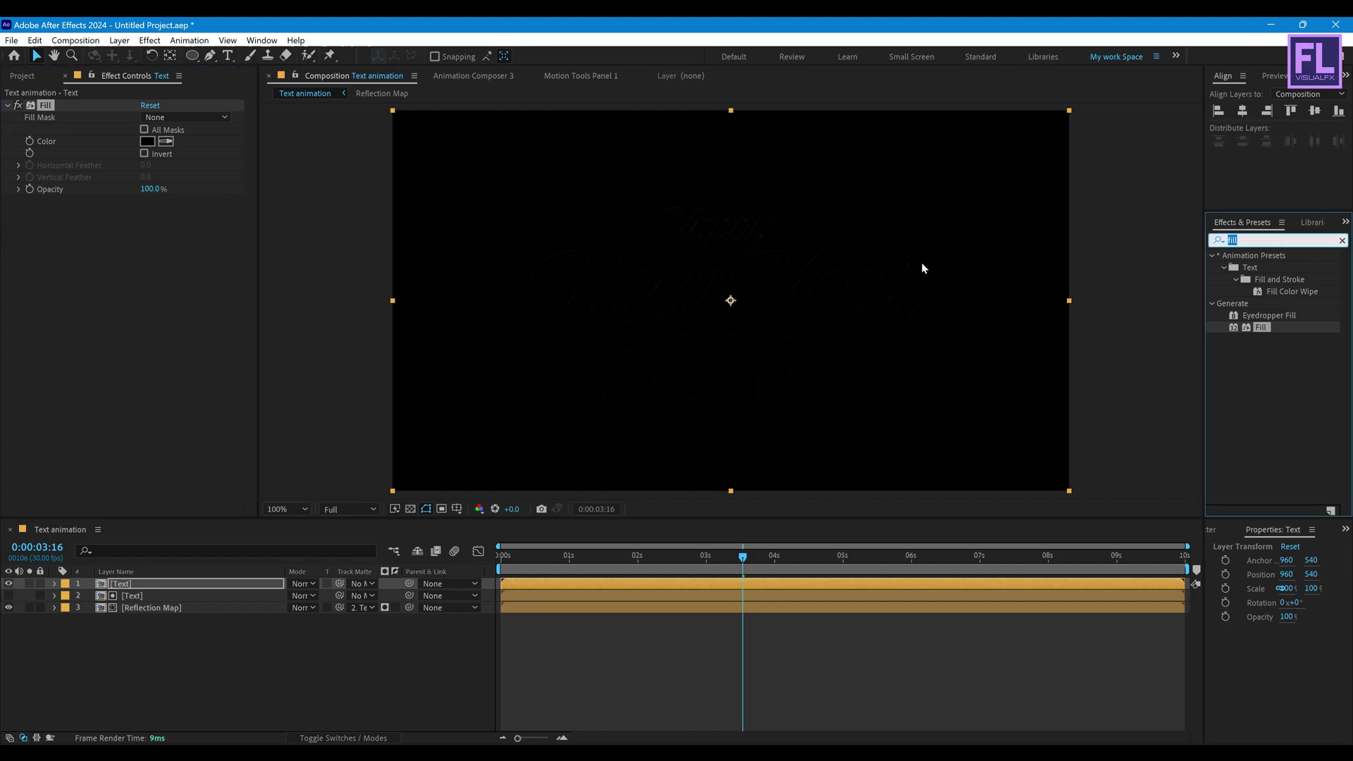
{"action": "type", "text": "beve"}
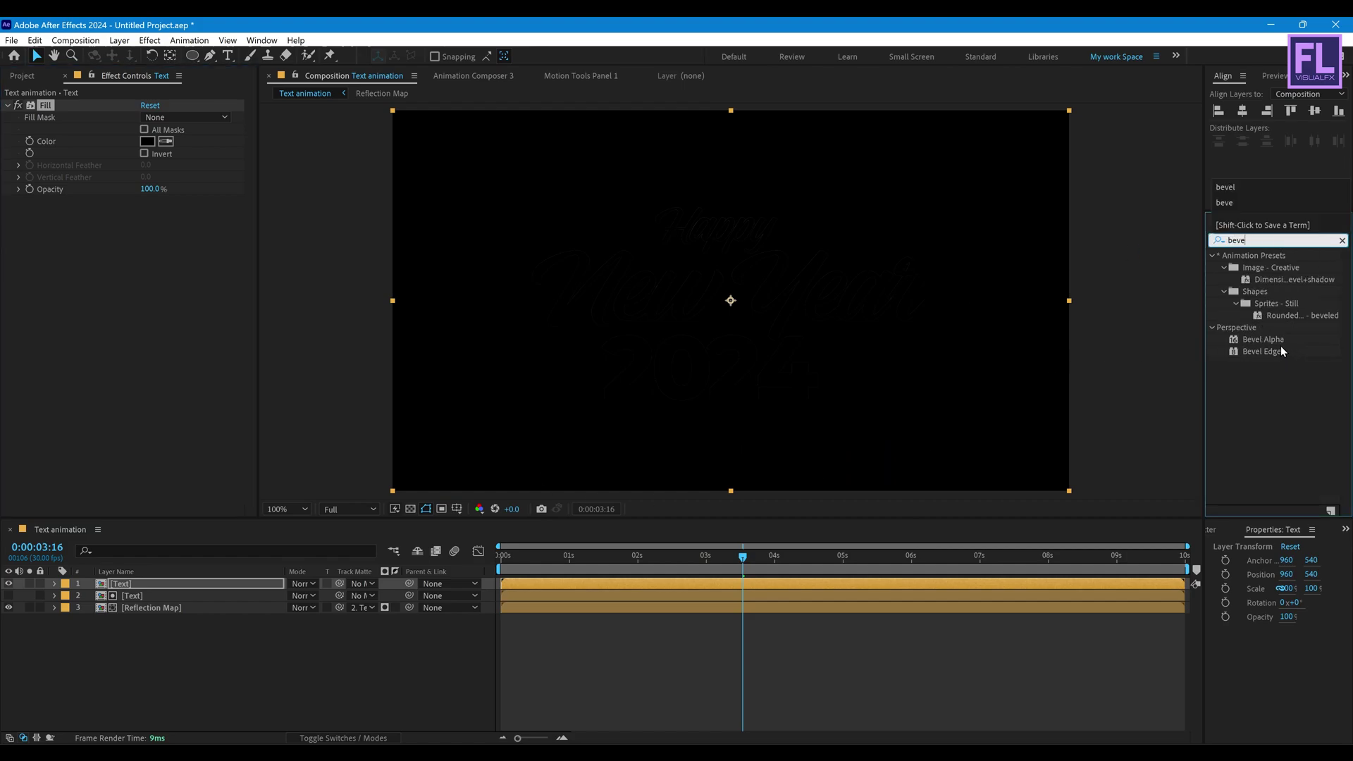
{"action": "left_click_drag", "start_coordinate": [1263, 339], "coordinate": [406, 347]}
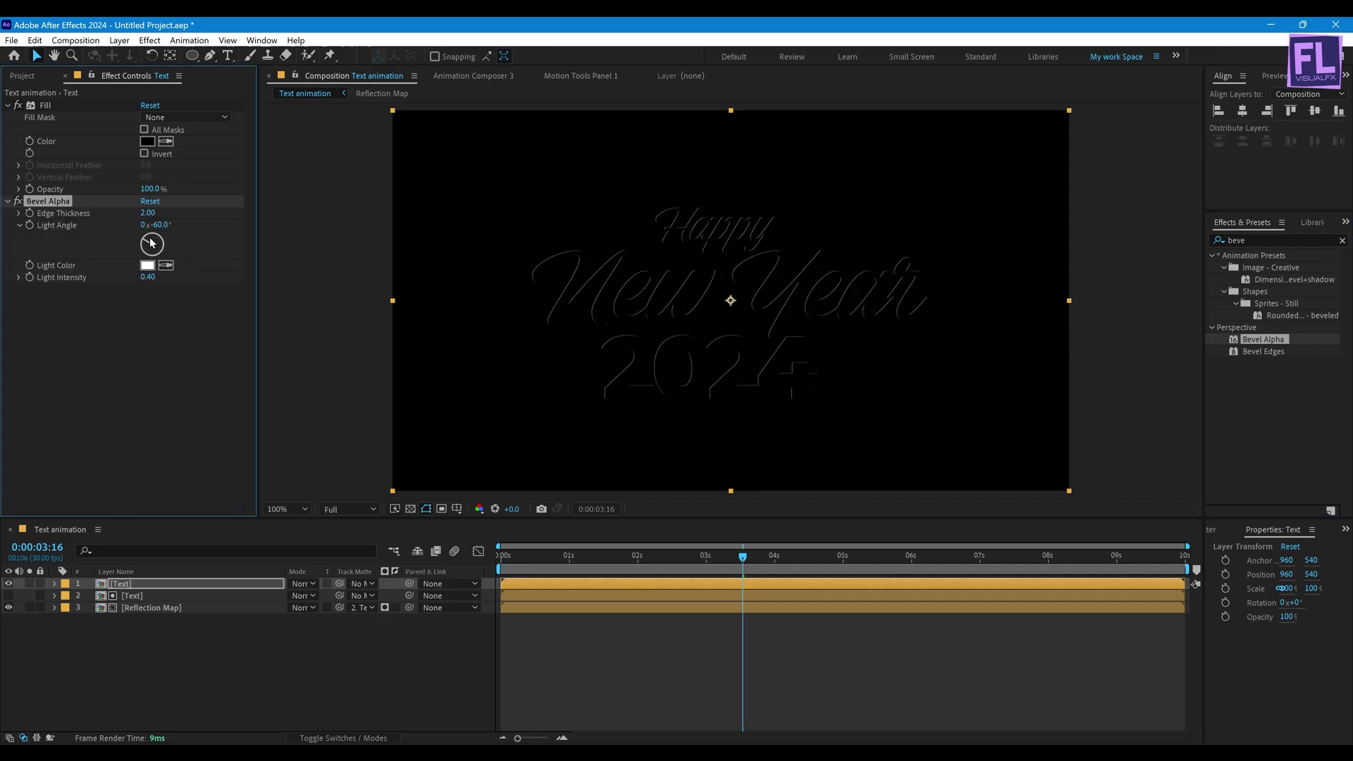
{"action": "left_click_drag", "start_coordinate": [150, 244], "coordinate": [146, 239]}
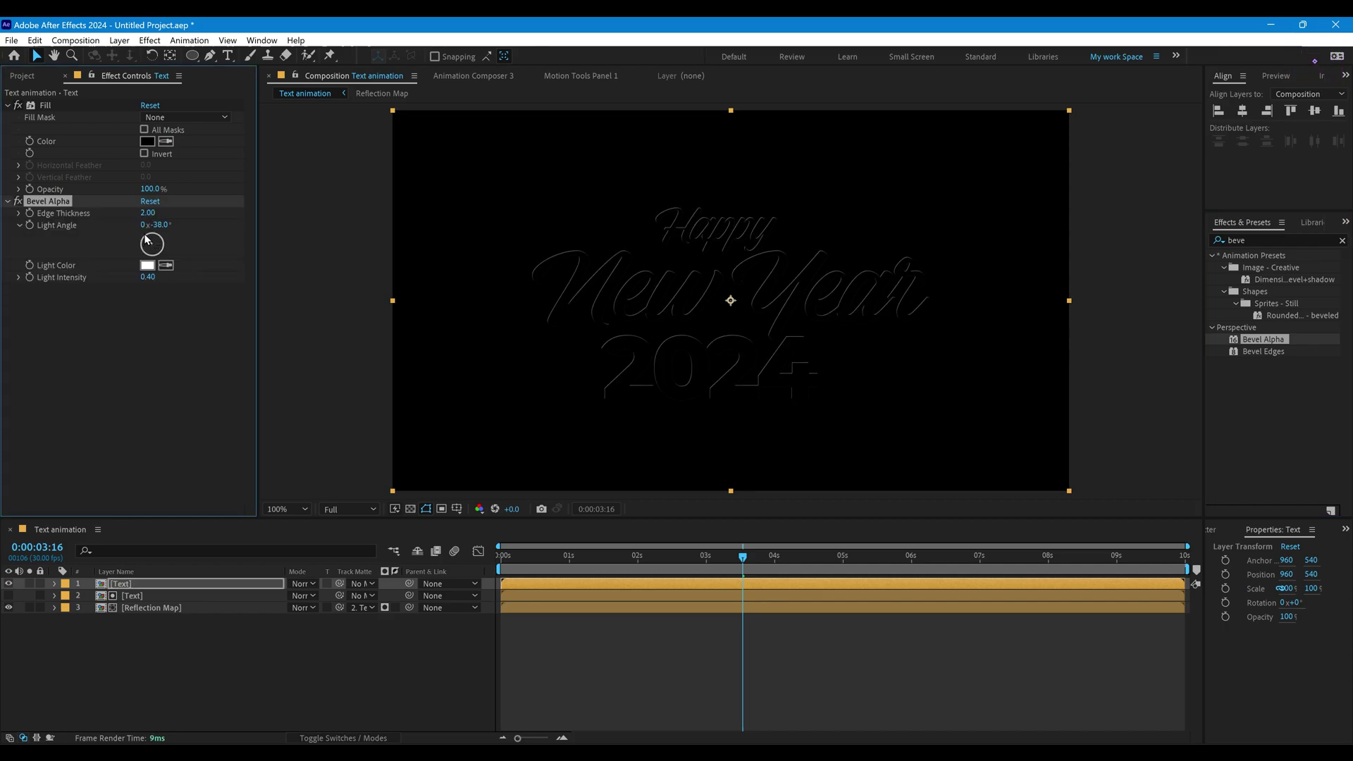
{"action": "left_click_drag", "start_coordinate": [148, 213], "coordinate": [161, 212]}
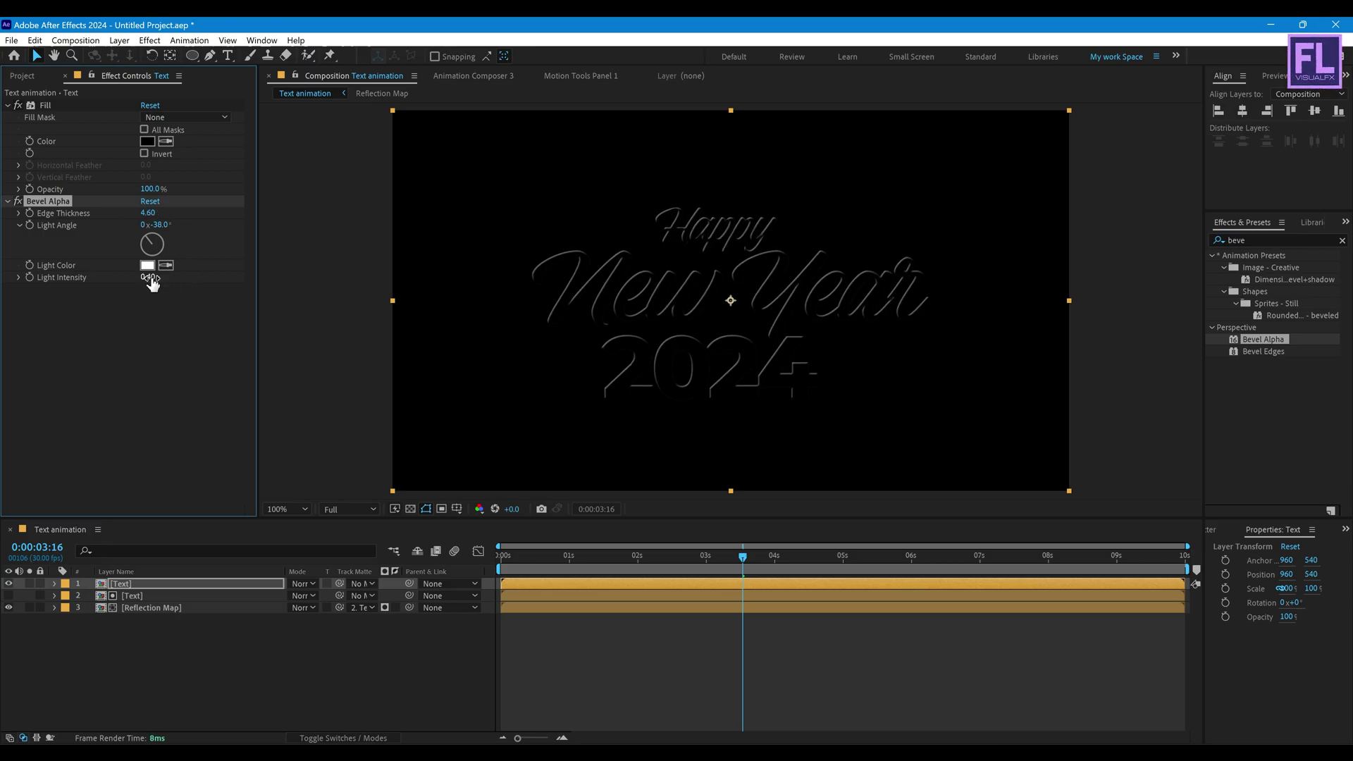
{"action": "left_click_drag", "start_coordinate": [149, 277], "coordinate": [168, 279]}
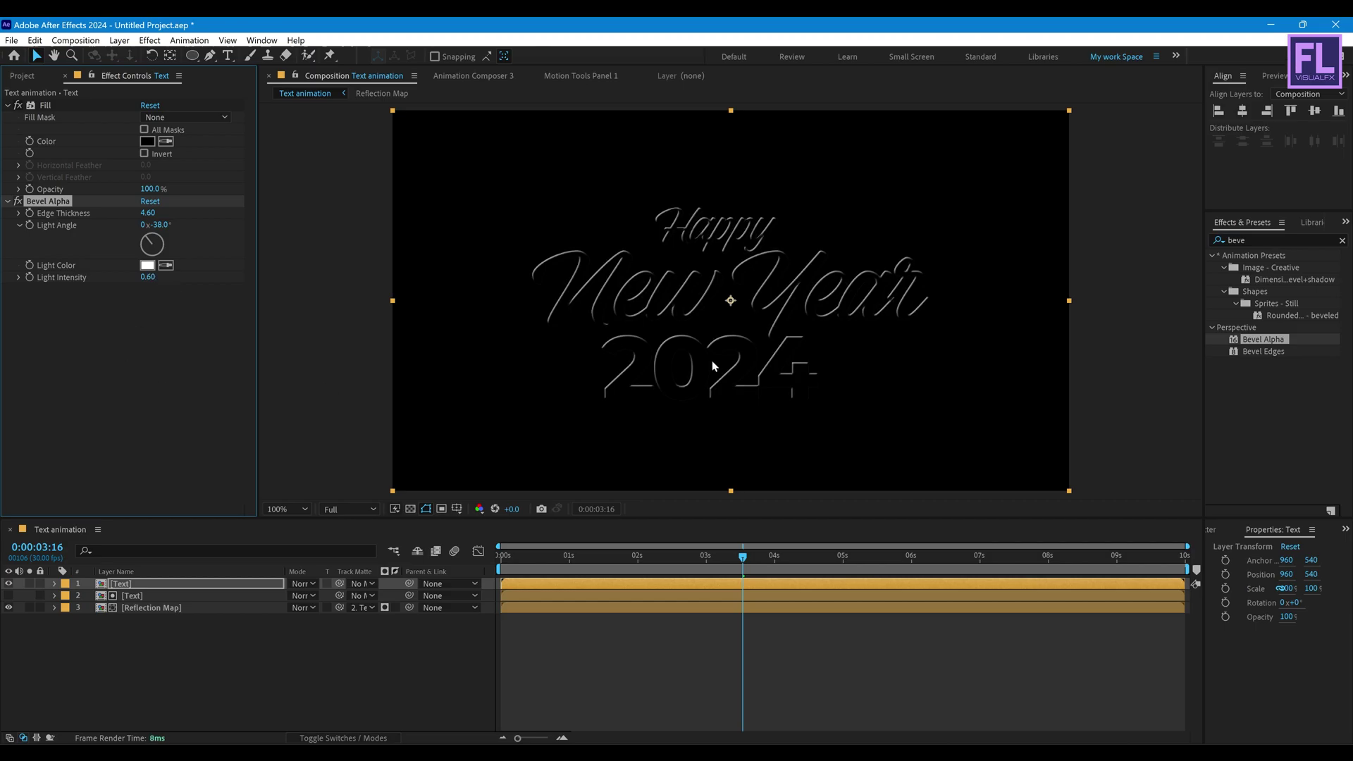
{"action": "left_click", "coordinate": [197, 584]}
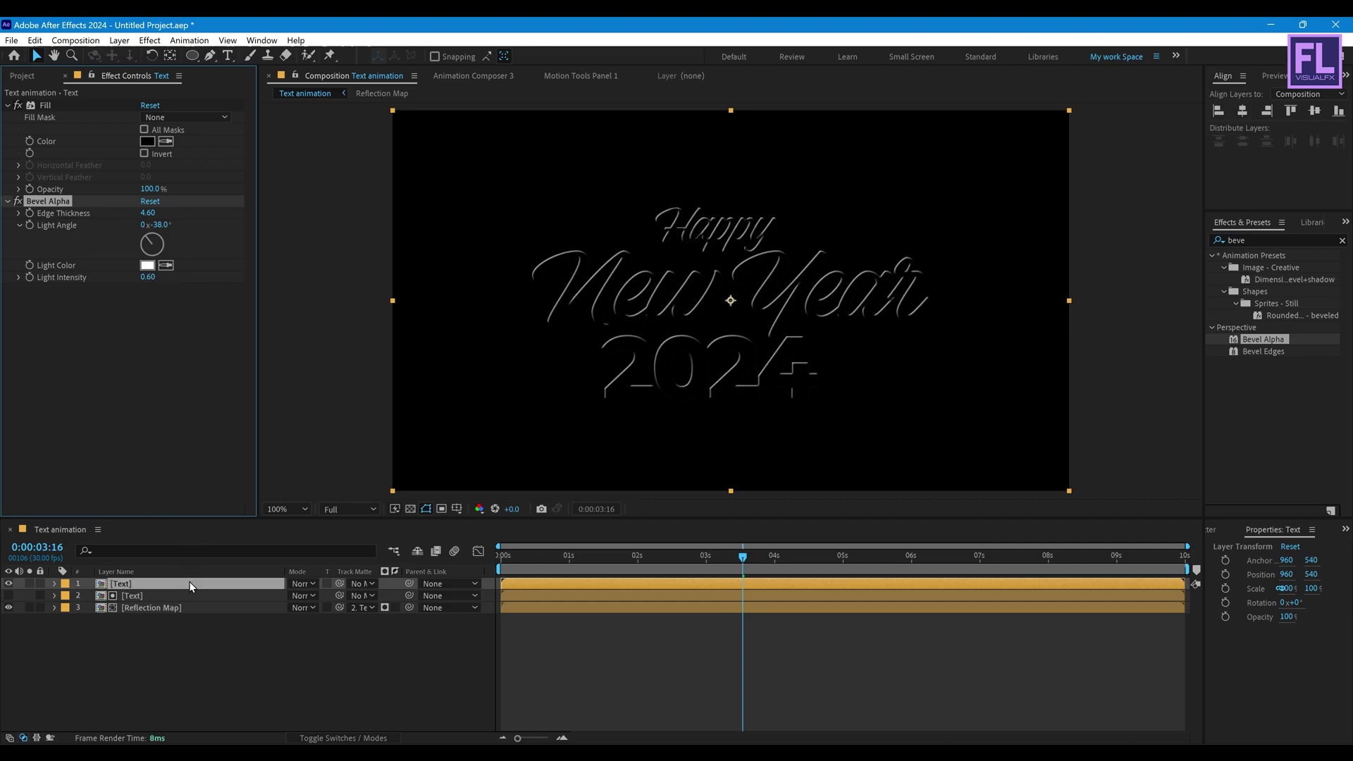
- Set the top Text layer's blending mode to Add
{"action": "left_click", "coordinate": [309, 732]}
{"action": "left_click", "coordinate": [309, 733]}
{"action": "left_click", "coordinate": [313, 584]}
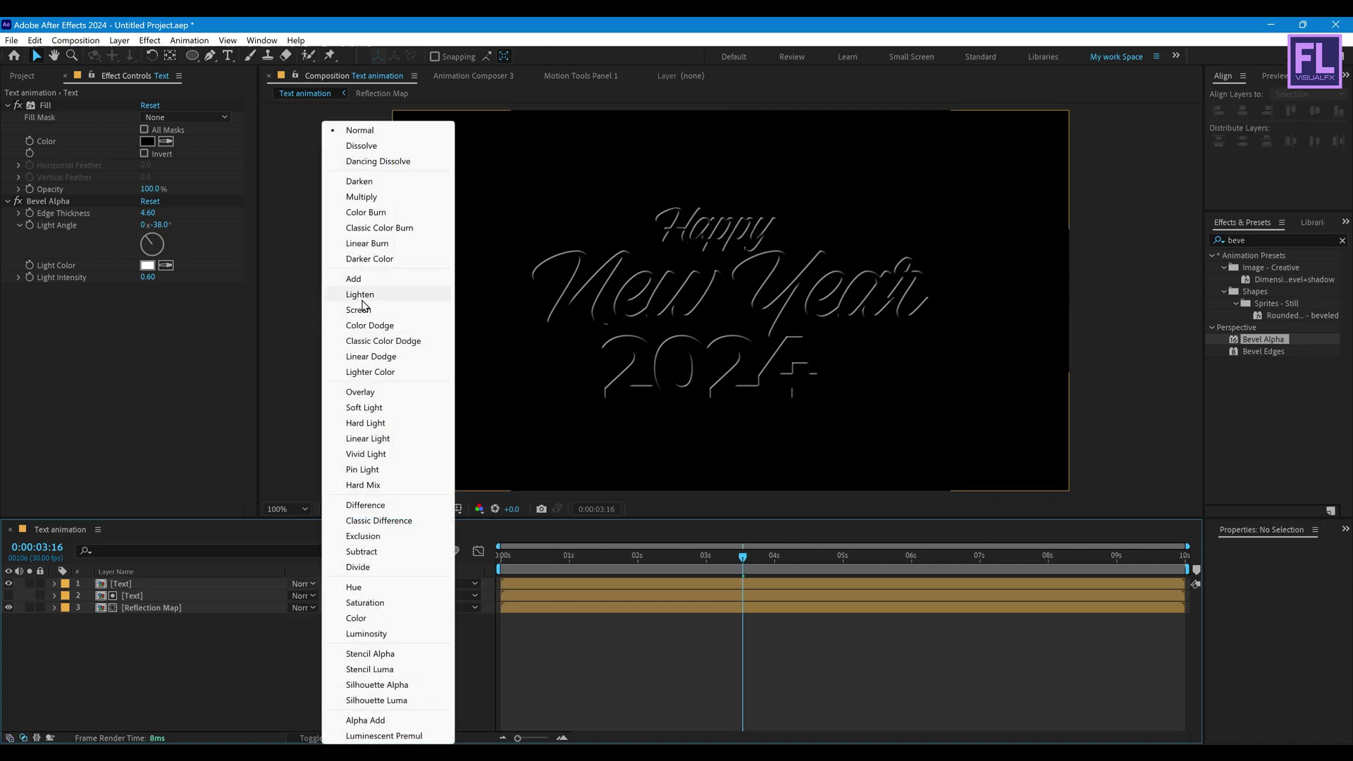
{"action": "left_click", "coordinate": [365, 279]}
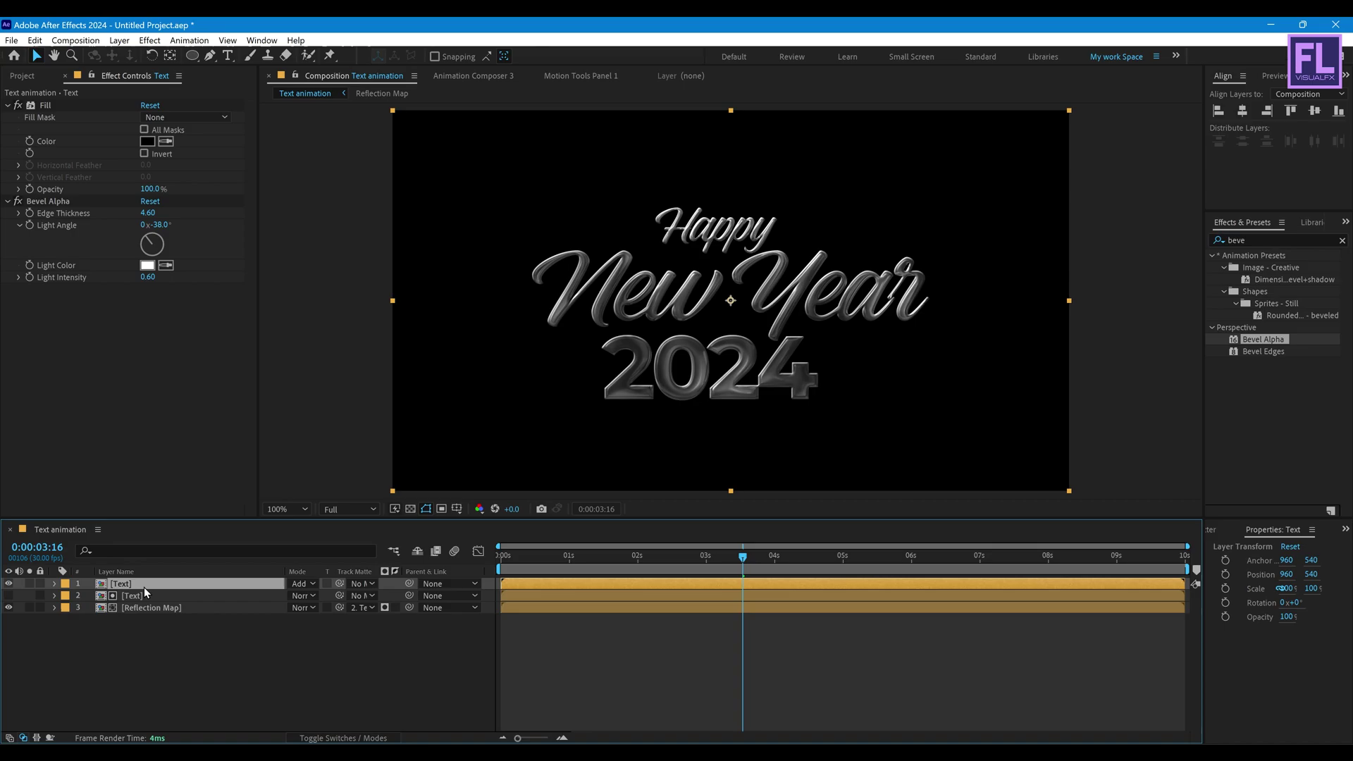
- Duplicate the Text layer, light the copy's bevel from +135°, and preview the result
{"action": "key", "text": "ctrl+d"}
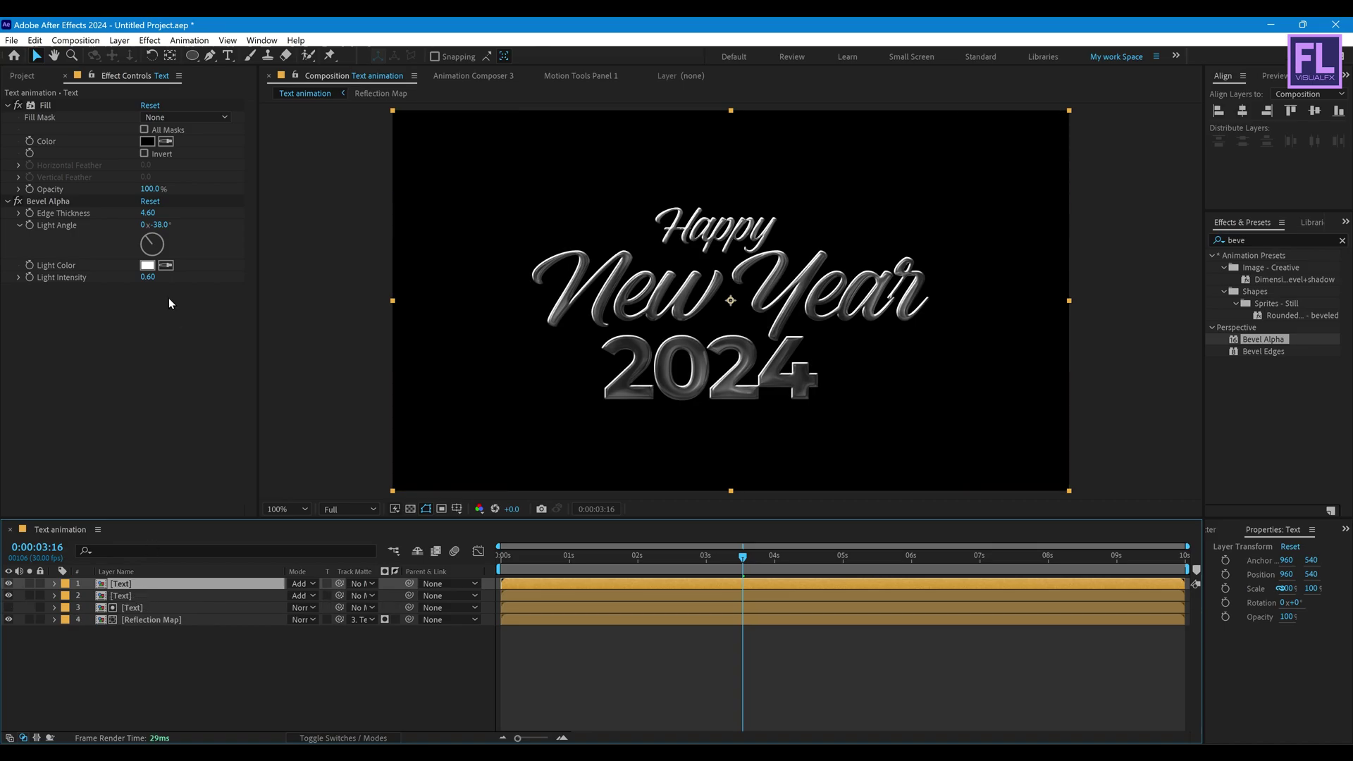
{"action": "left_click", "coordinate": [161, 256]}
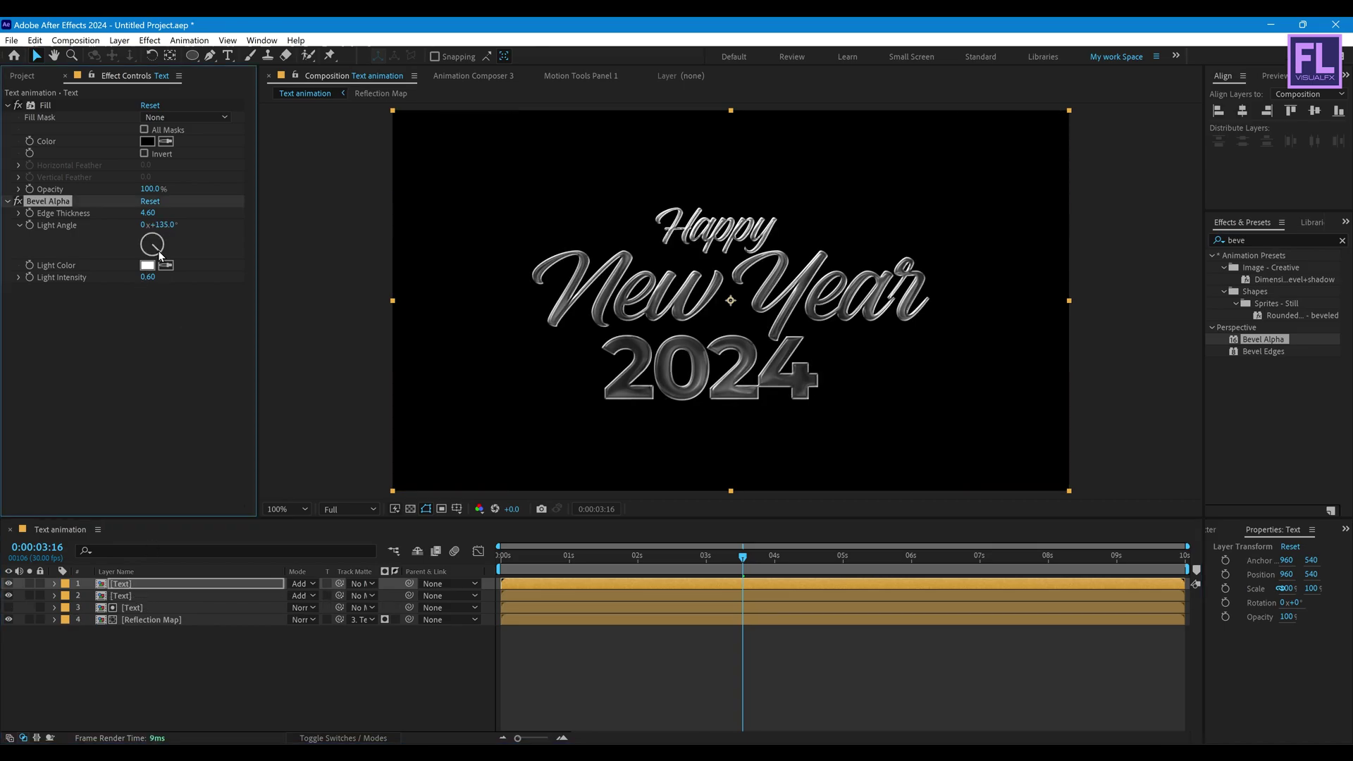
{"action": "scroll", "coordinate": [750, 268], "scroll_direction": "up", "scroll_amount": 2}
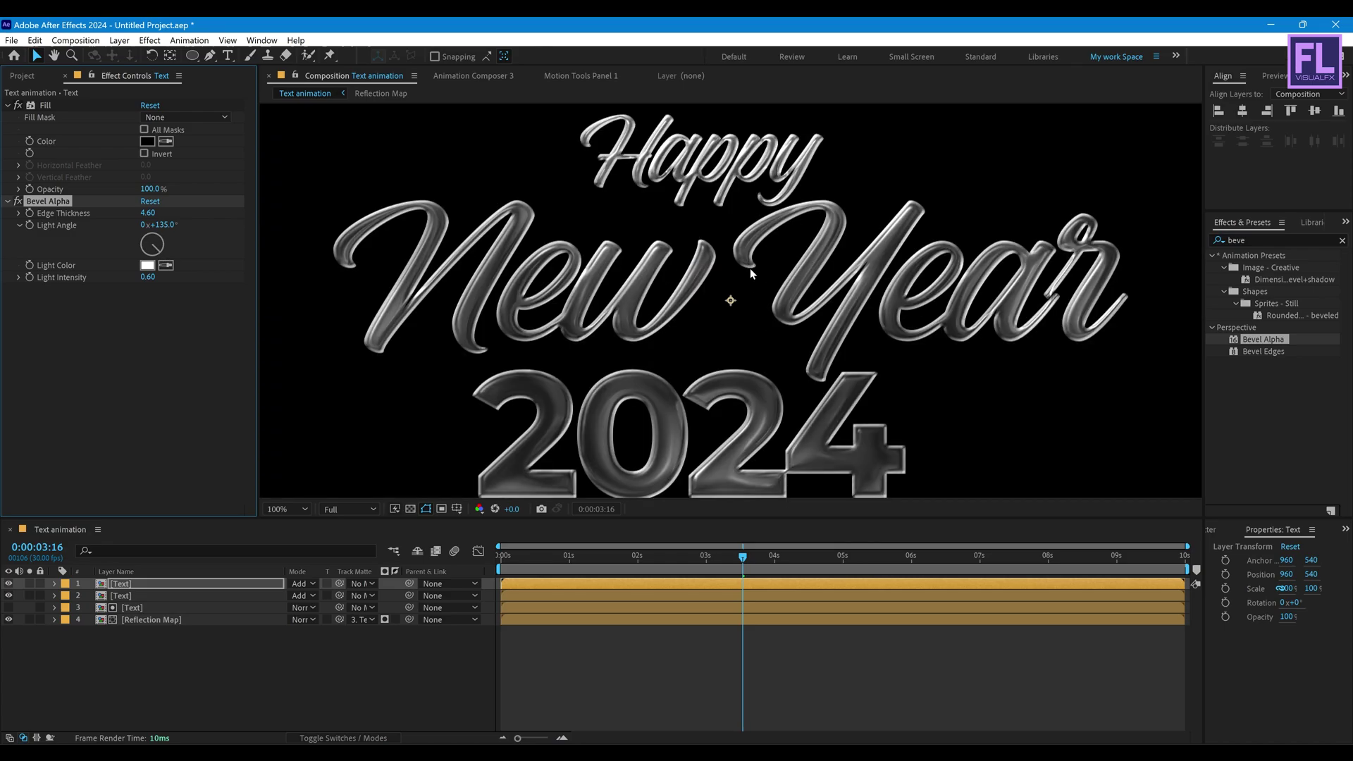
{"action": "scroll", "coordinate": [750, 268], "scroll_direction": "down", "scroll_amount": 2}
{"action": "left_click_drag", "start_coordinate": [753, 578], "coordinate": [557, 576]}
{"action": "key", "text": "space"}
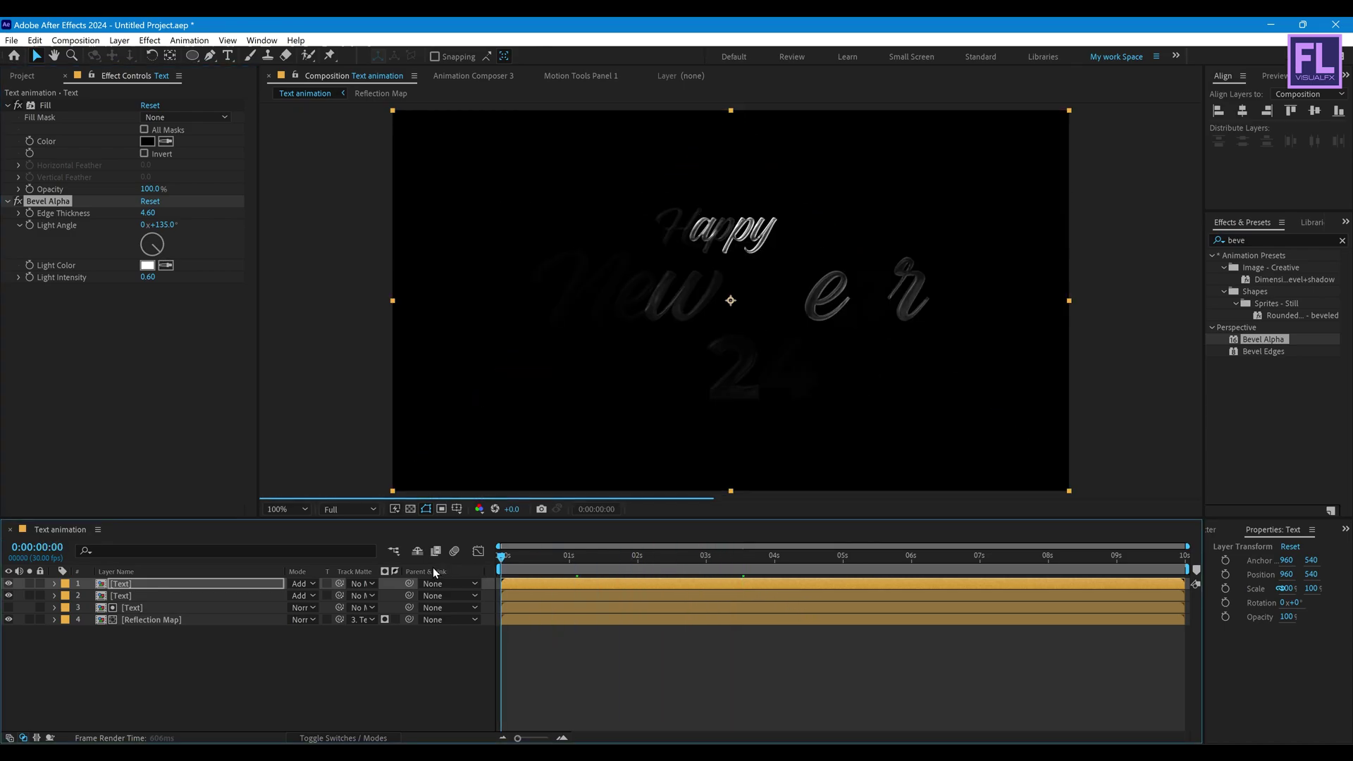
{"action": "left_click", "coordinate": [848, 555]}
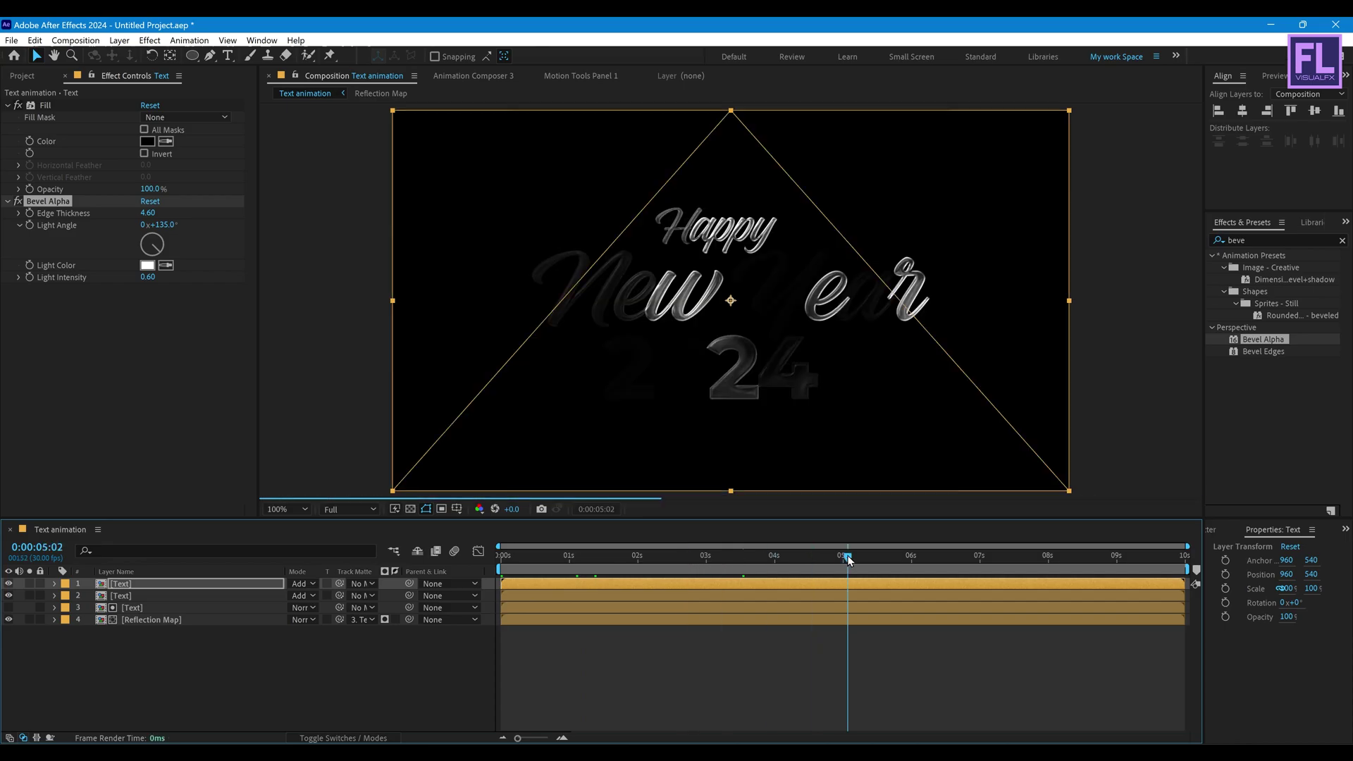
- Add a new adjustment layer on top and apply Curves to it
{"action": "right_click", "coordinate": [145, 670]}
{"action": "mouse_move", "coordinate": [187, 505]}
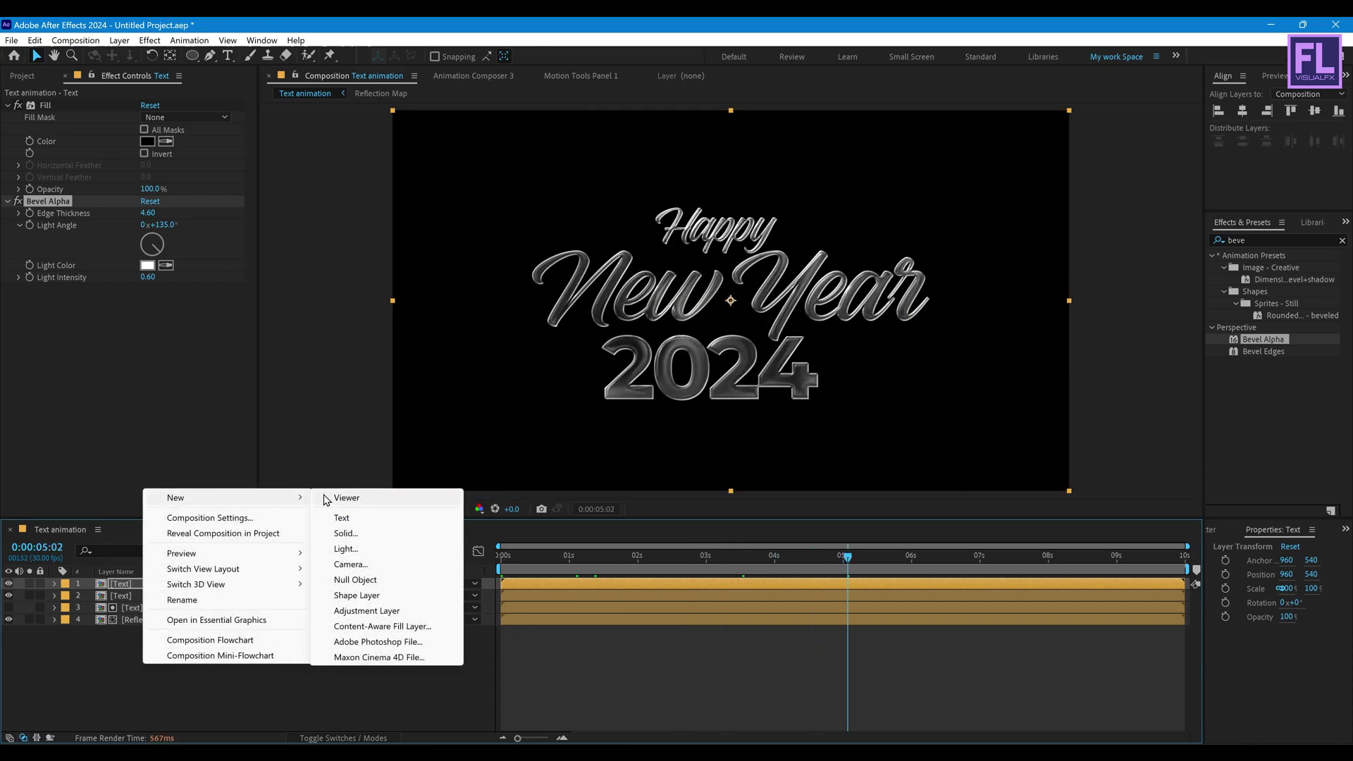
{"action": "left_click", "coordinate": [360, 611]}
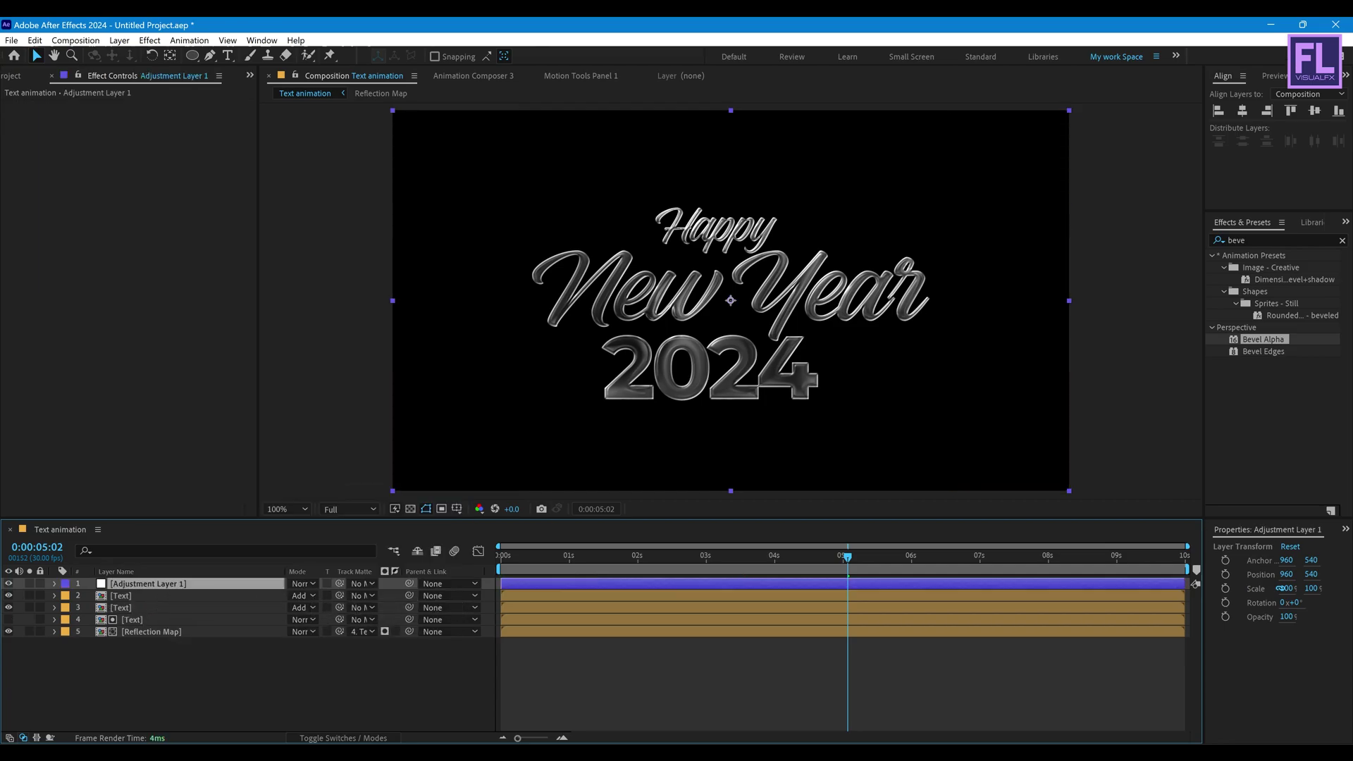
{"action": "left_click", "coordinate": [1262, 238]}
{"action": "type", "text": "curv"}
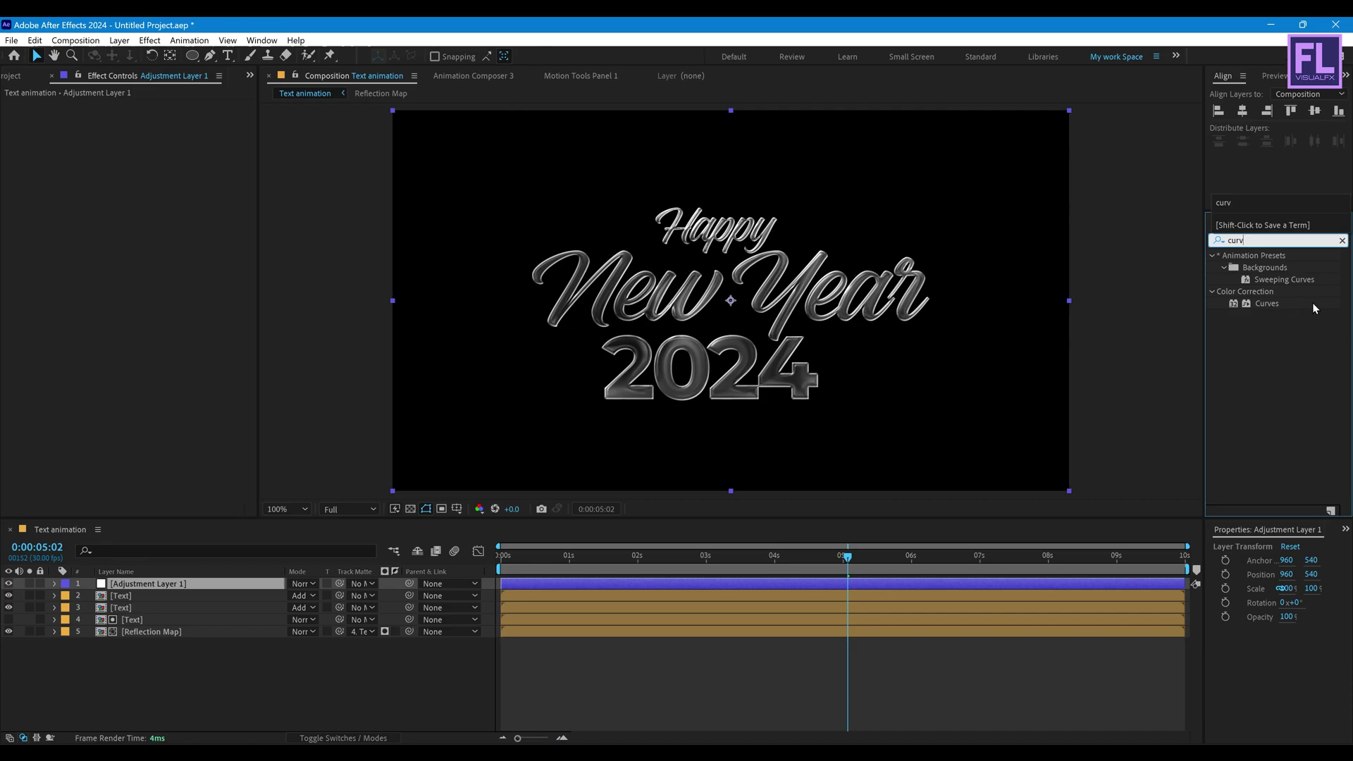
{"action": "left_click_drag", "start_coordinate": [1312, 302], "coordinate": [831, 465]}
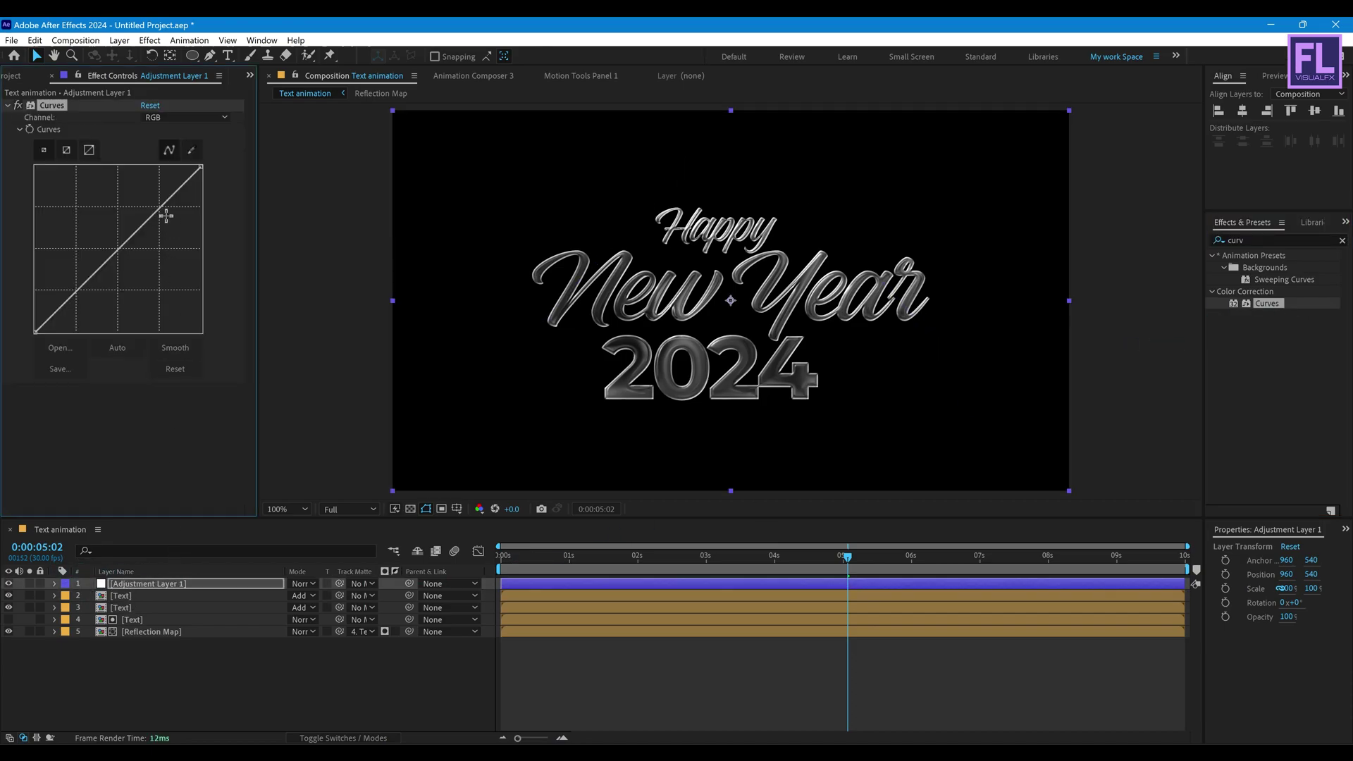
- Brighten the RGB curve, lift the Green curve and pull the Blue curve down for gold
{"action": "left_click_drag", "start_coordinate": [156, 210], "coordinate": [134, 178]}
{"action": "left_click", "coordinate": [191, 119]}
{"action": "left_click", "coordinate": [194, 143]}
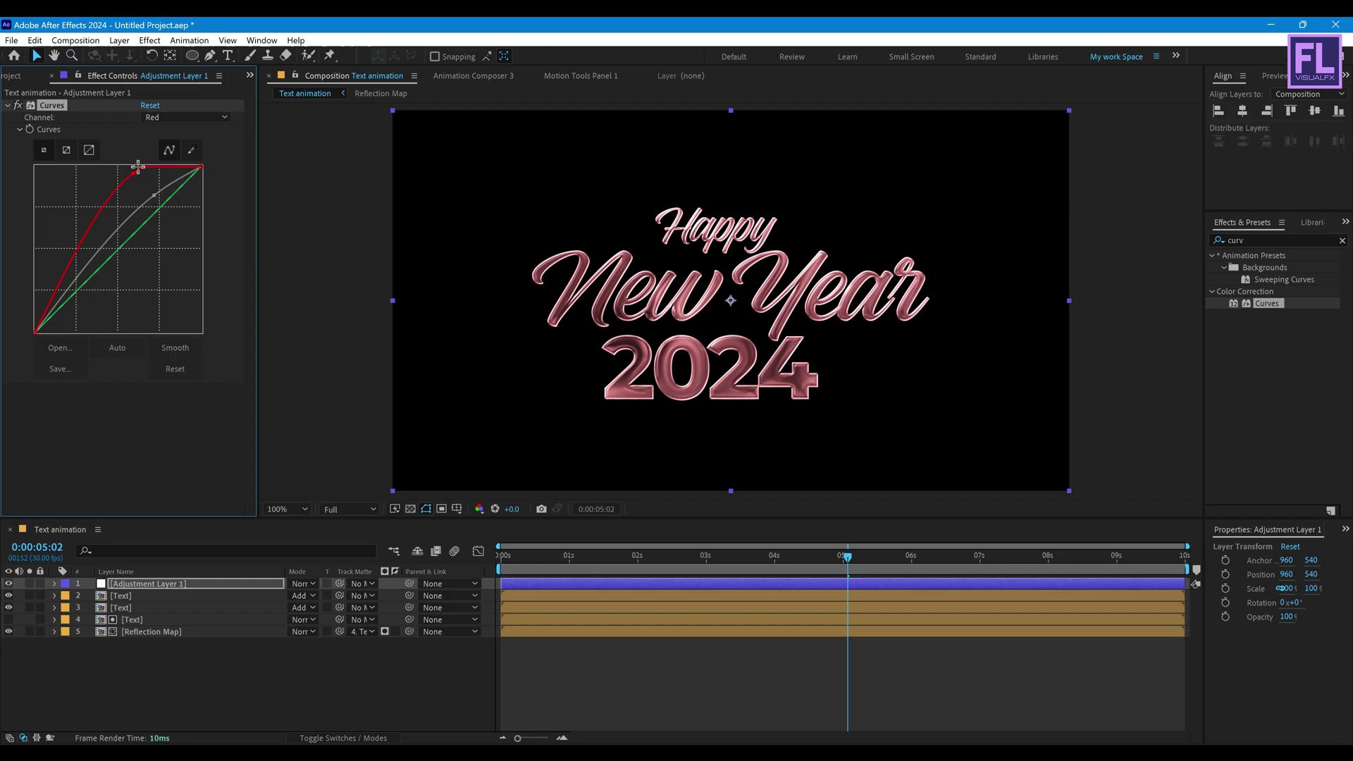
{"action": "left_click", "coordinate": [189, 117]}
{"action": "left_click", "coordinate": [169, 177]}
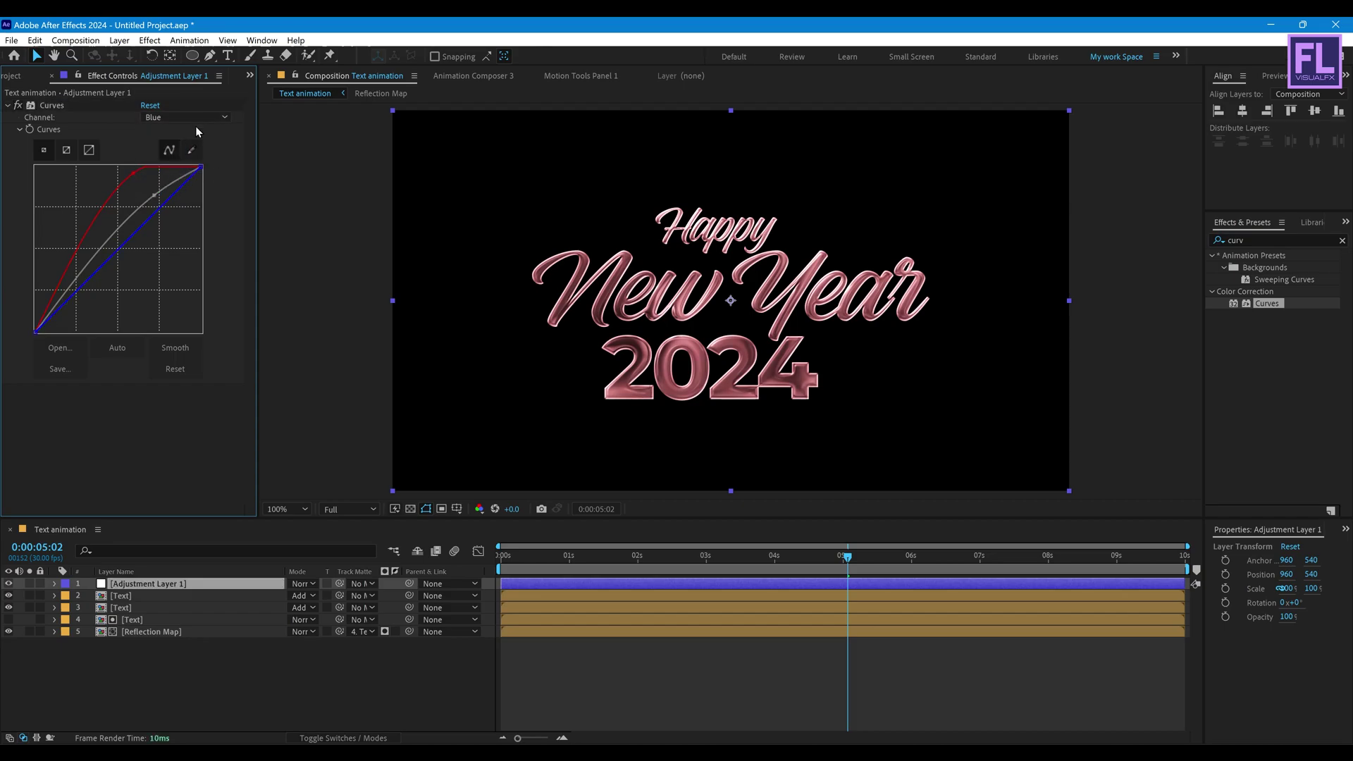
{"action": "left_click", "coordinate": [189, 117]}
{"action": "left_click", "coordinate": [171, 162]}
{"action": "left_click_drag", "start_coordinate": [159, 204], "coordinate": [157, 205]}
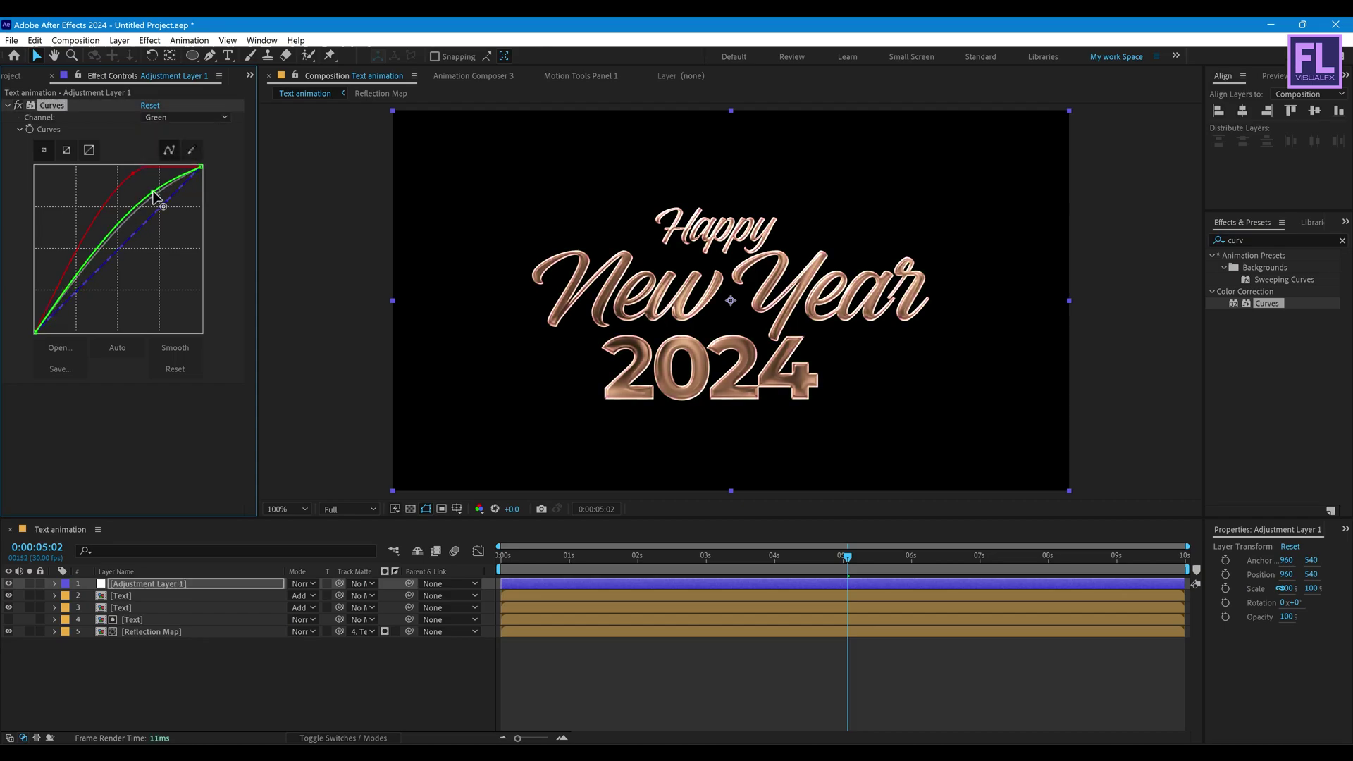
{"action": "left_click", "coordinate": [186, 117]}
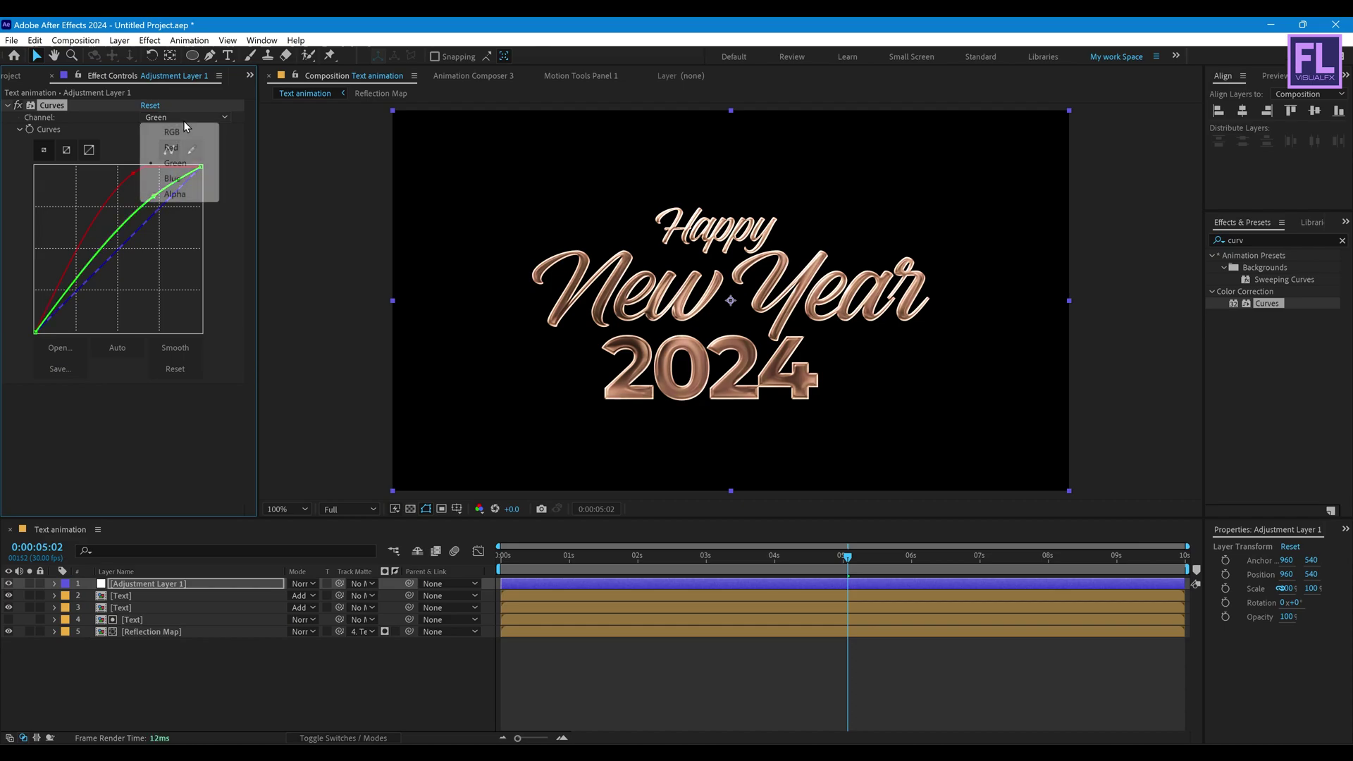
{"action": "left_click", "coordinate": [172, 178]}
{"action": "left_click_drag", "start_coordinate": [156, 211], "coordinate": [155, 245]}
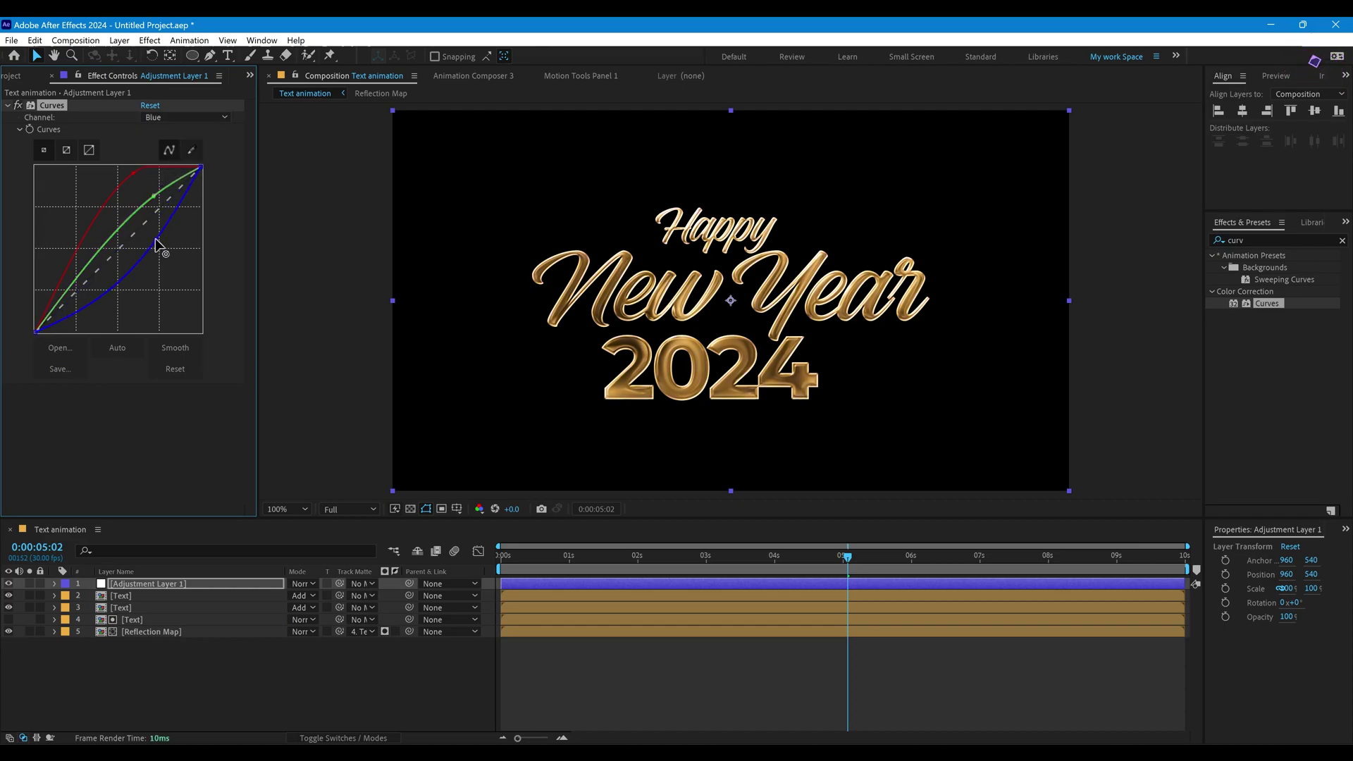
- Preview the gold text animation from the start of the timeline
{"action": "key", "text": "comma"}
{"action": "key", "text": "period"}
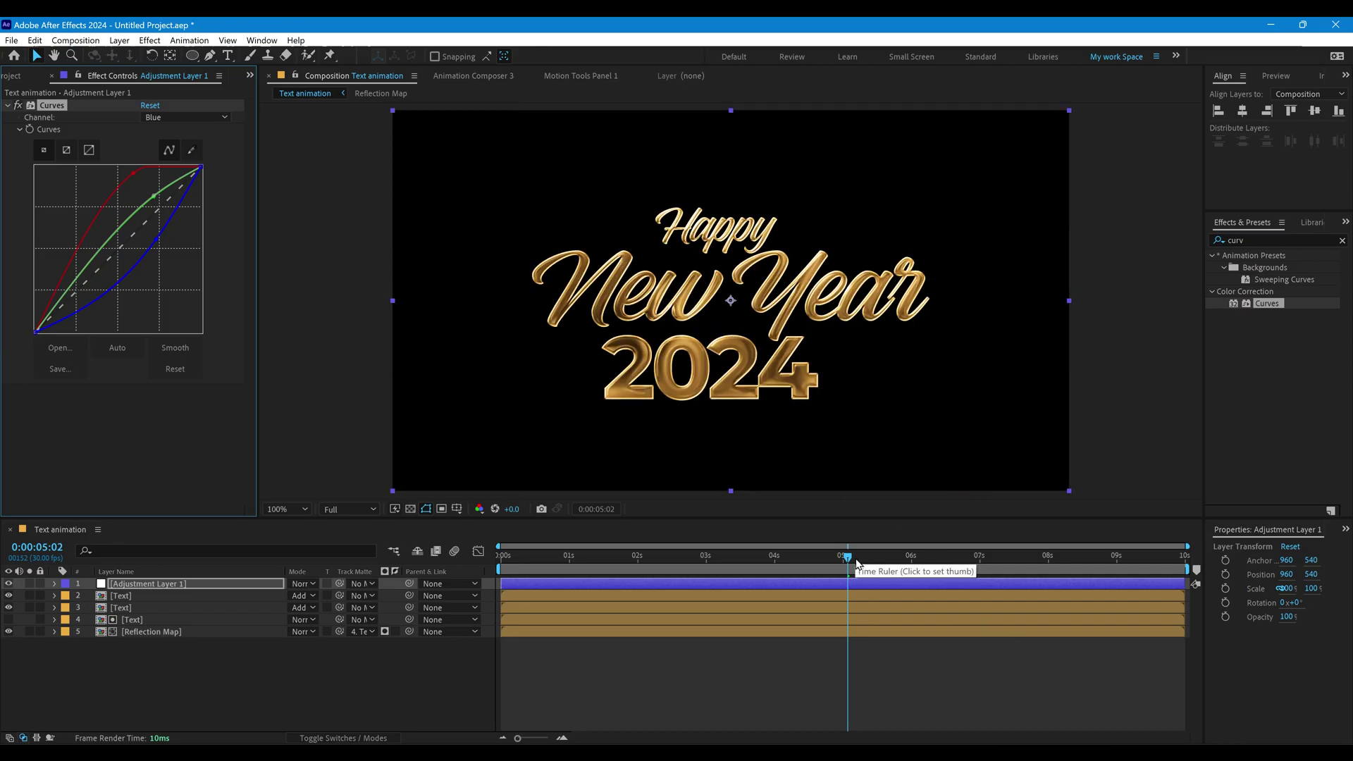
{"action": "key", "text": "Home"}
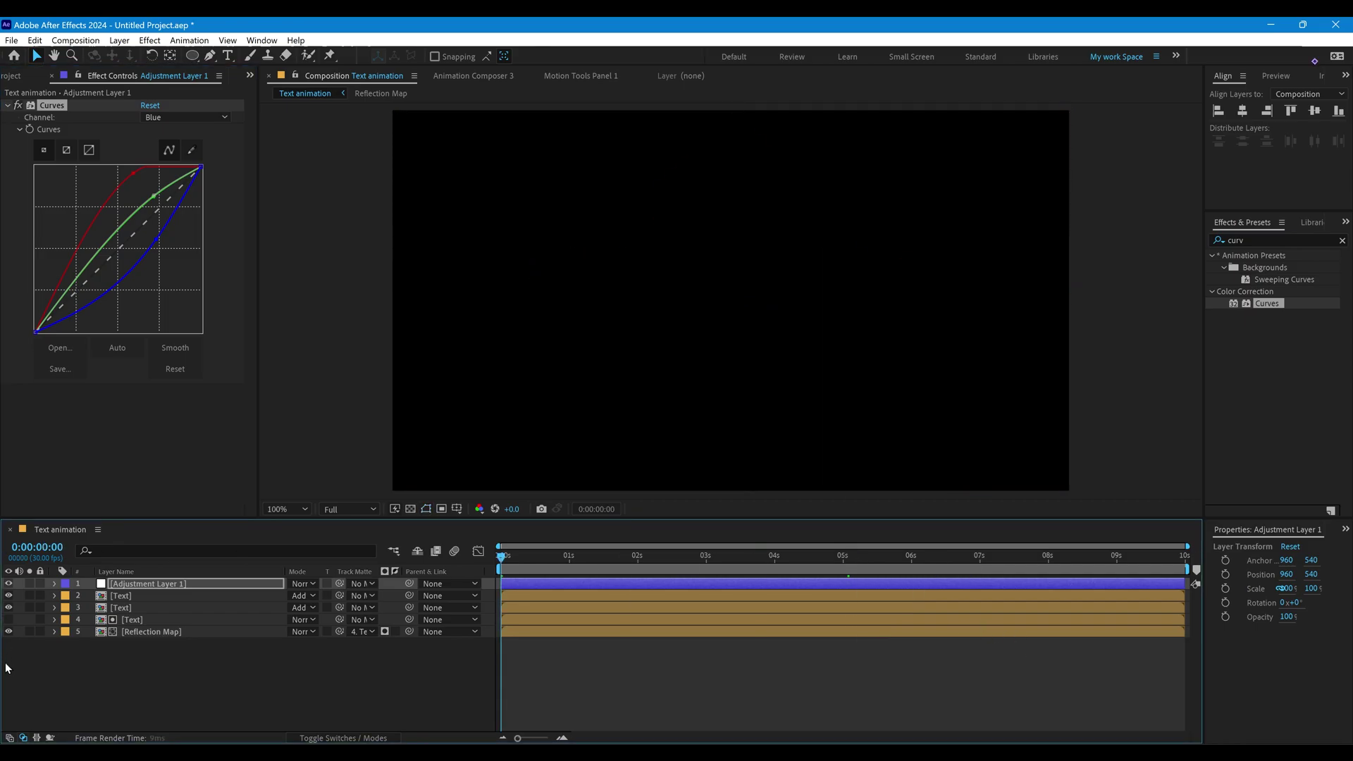
{"action": "key", "text": "space"}
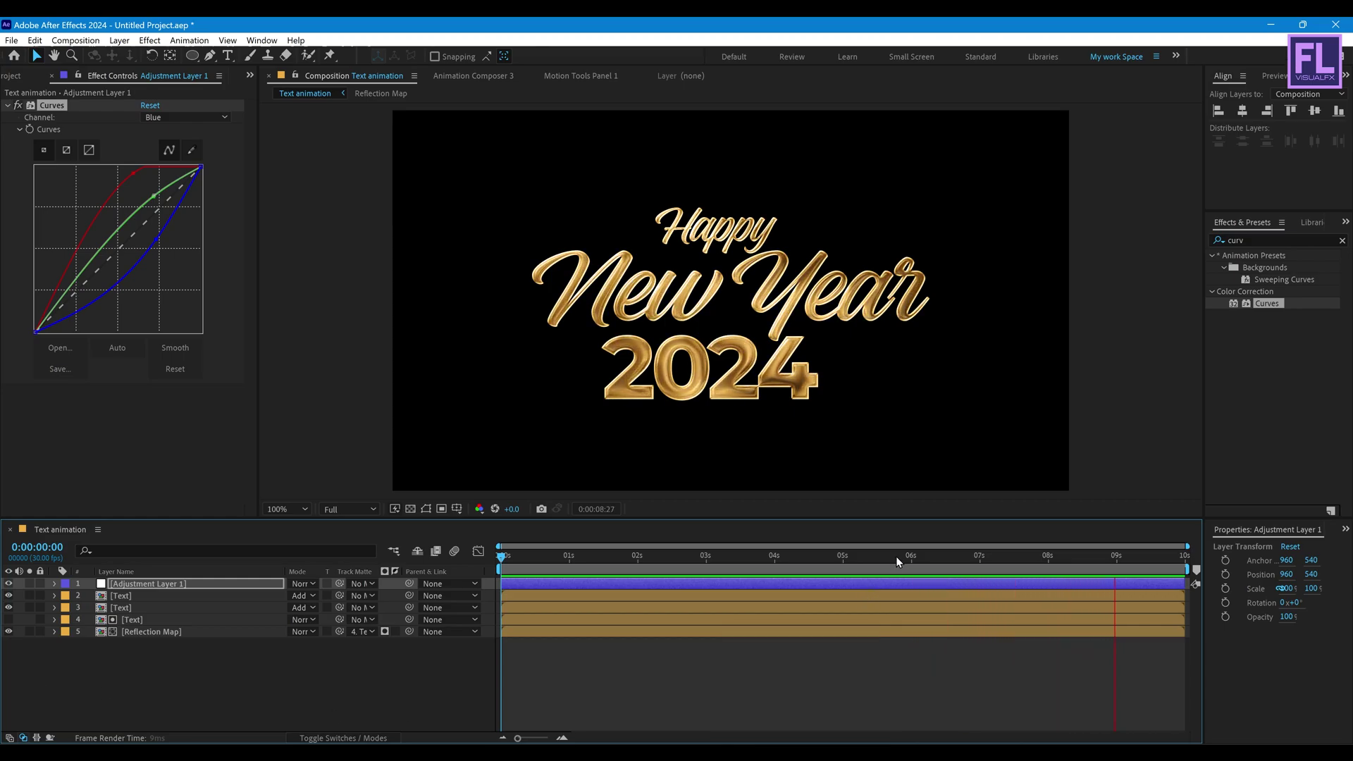
- Select all five layers at 0:00:05:10 and pre-compose them as 'Gold_text'
{"action": "left_click_drag", "start_coordinate": [897, 562], "coordinate": [866, 558]}
{"action": "left_click_drag", "start_coordinate": [158, 661], "coordinate": [174, 595]}
{"action": "right_click", "coordinate": [173, 594]}
{"action": "left_click", "coordinate": [268, 505]}
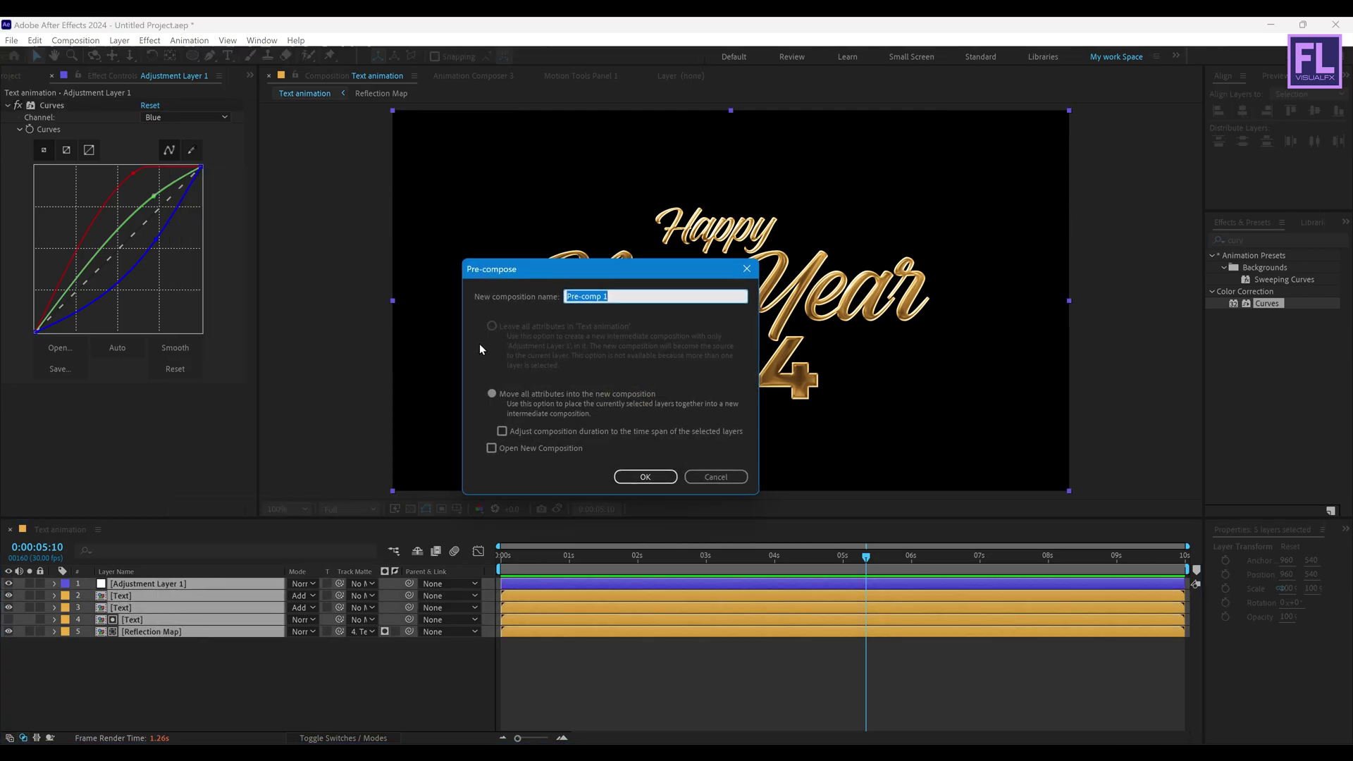
{"action": "left_click_drag", "start_coordinate": [611, 268], "coordinate": [625, 281]}
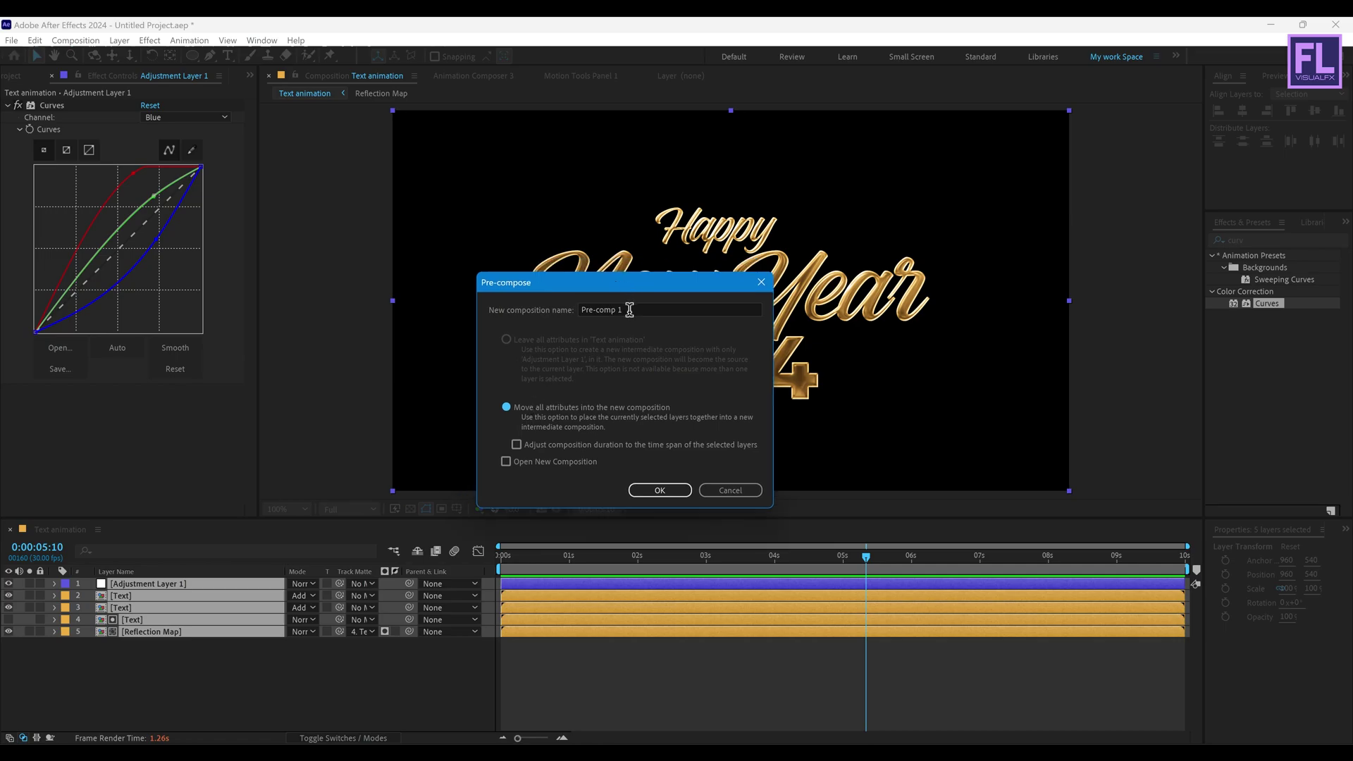
{"action": "type", "text": "Gold_text"}
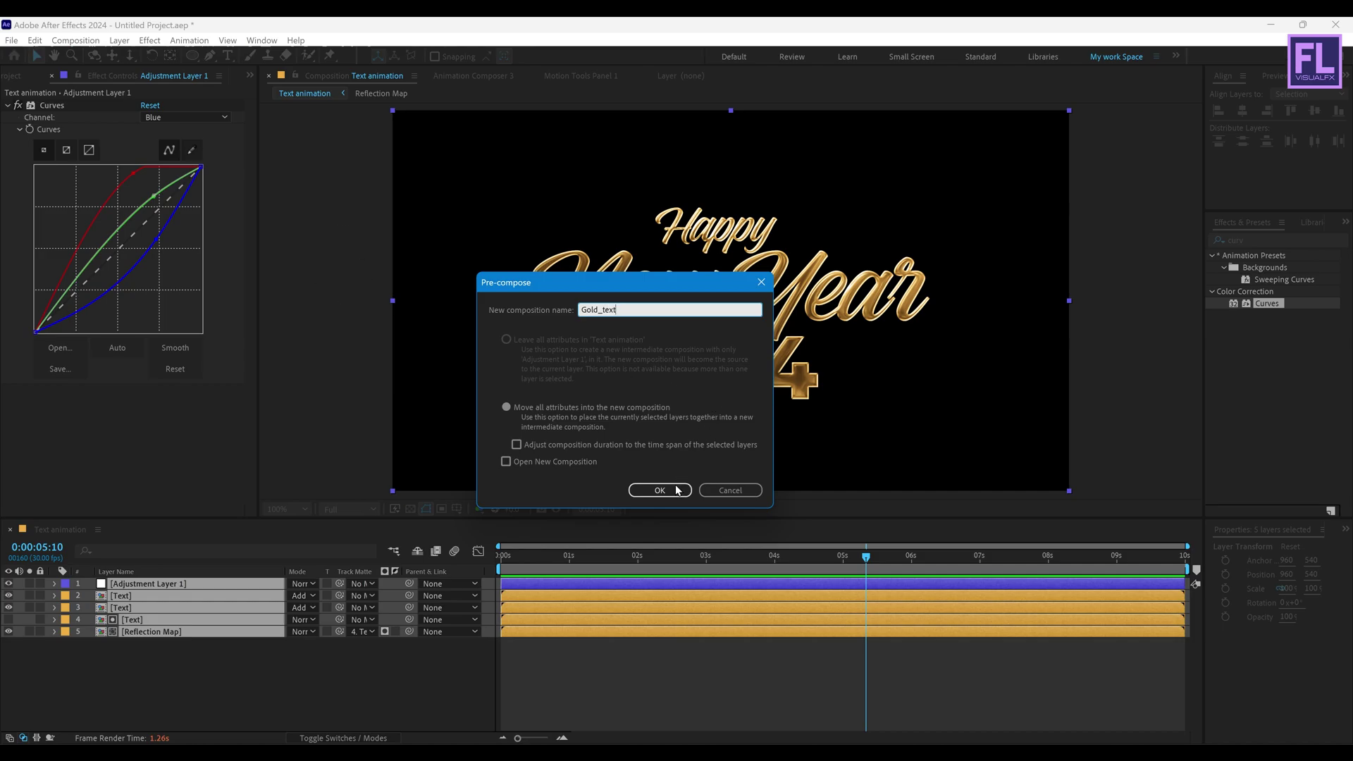
{"action": "left_click", "coordinate": [660, 490]}
- Add Glowing particles.mov above Gold_text with Add blending
{"action": "left_click", "coordinate": [35, 79]}
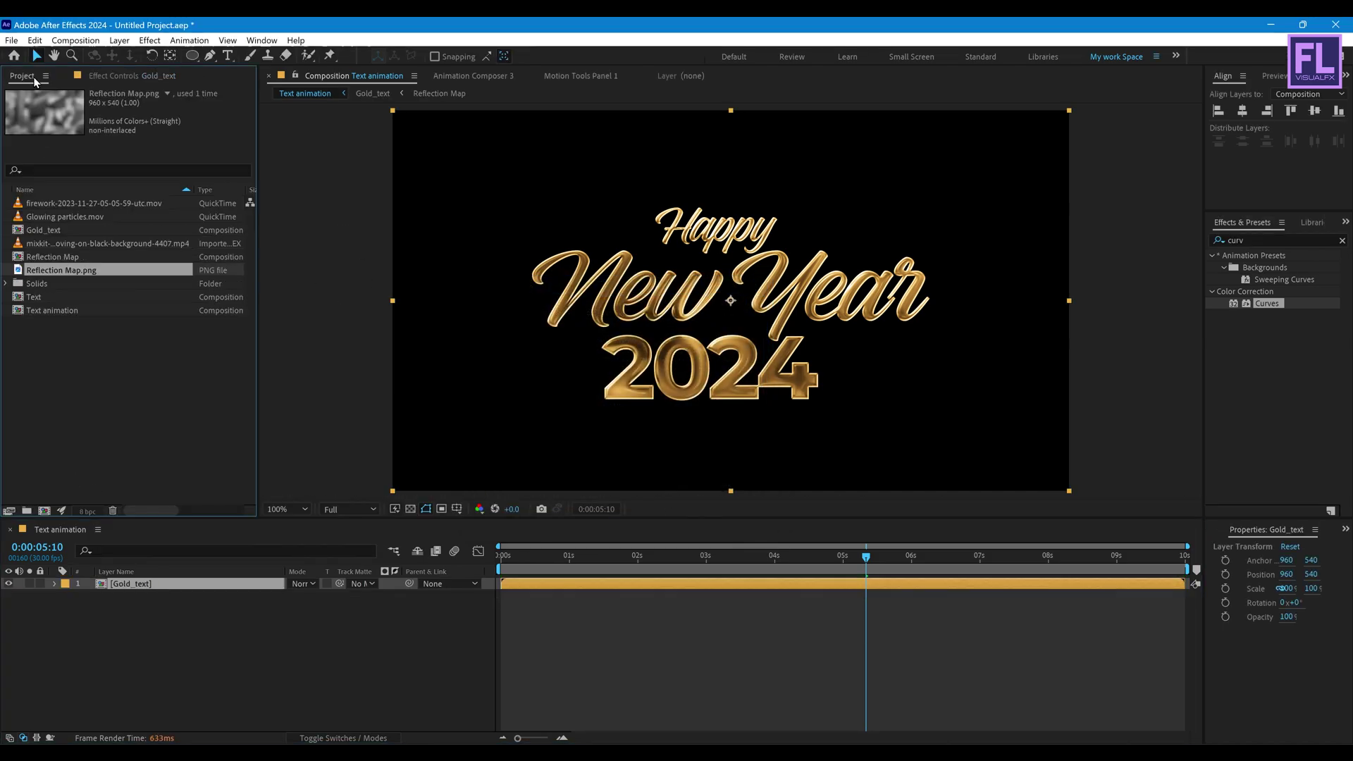
{"action": "left_click", "coordinate": [62, 220]}
{"action": "left_click_drag", "start_coordinate": [65, 218], "coordinate": [168, 586]}
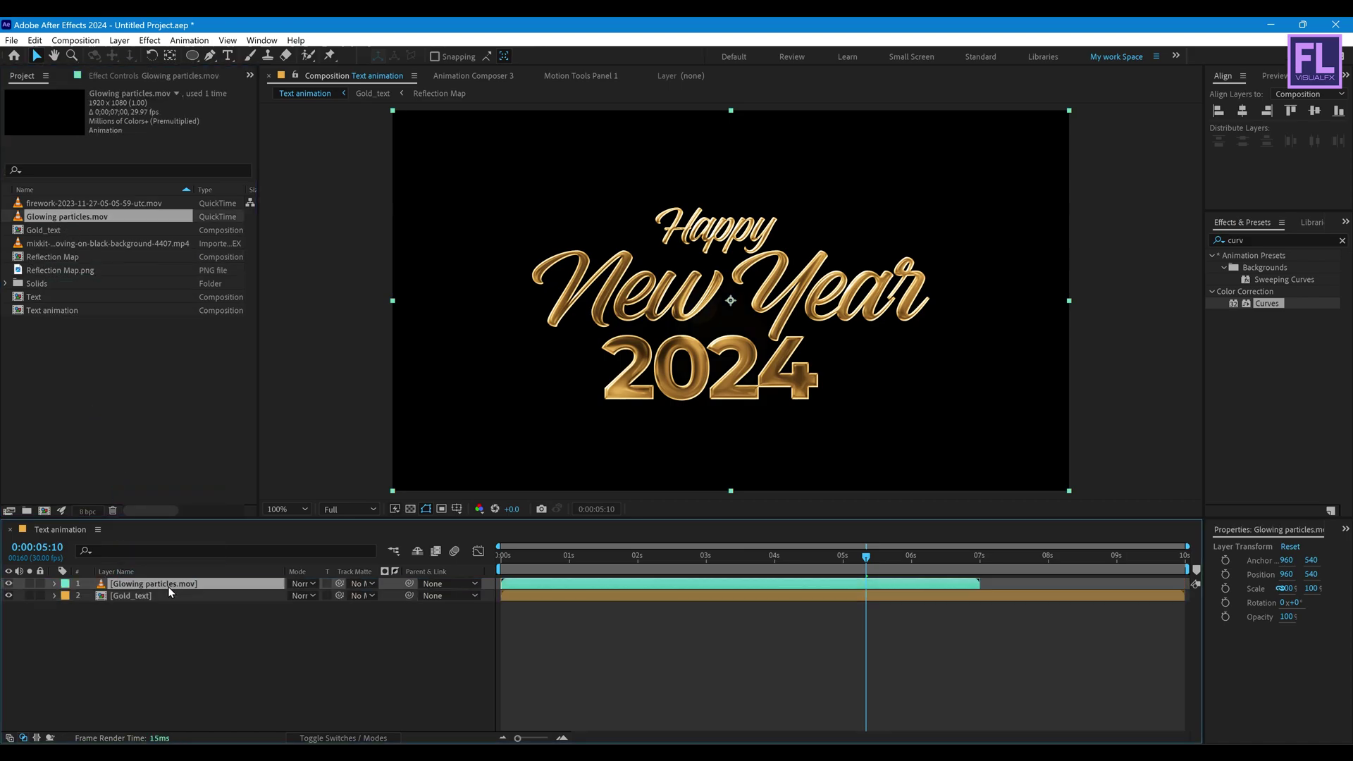
{"action": "left_click", "coordinate": [301, 585]}
{"action": "left_click", "coordinate": [345, 277]}
- Scale the particles layer to 129%, then view frame 3:11 at 100% magnification
{"action": "left_click", "coordinate": [662, 556]}
{"action": "left_click_drag", "start_coordinate": [662, 556], "coordinate": [562, 556]}
{"action": "key", "text": "s"}
{"action": "left_click_drag", "start_coordinate": [308, 600], "coordinate": [286, 603]}
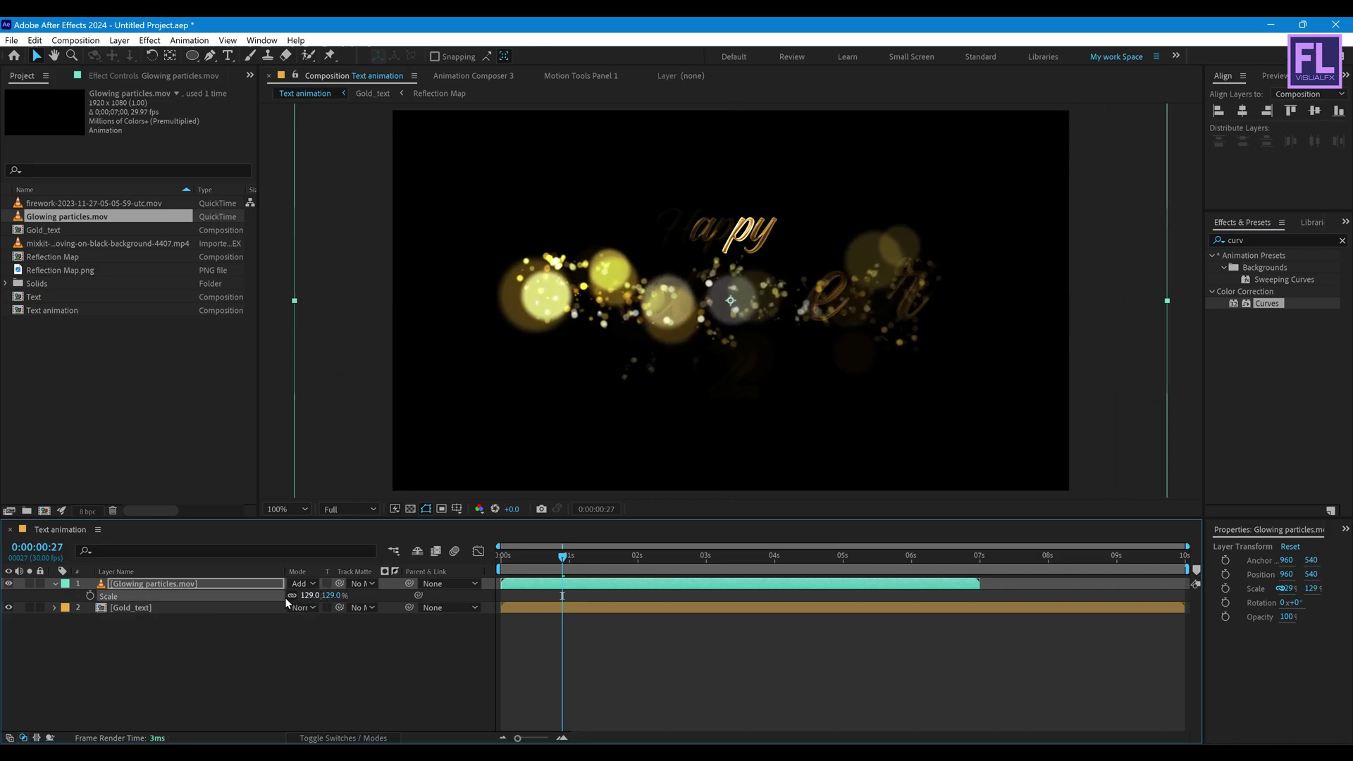
{"action": "left_click", "coordinate": [57, 584]}
{"action": "left_click", "coordinate": [732, 556]}
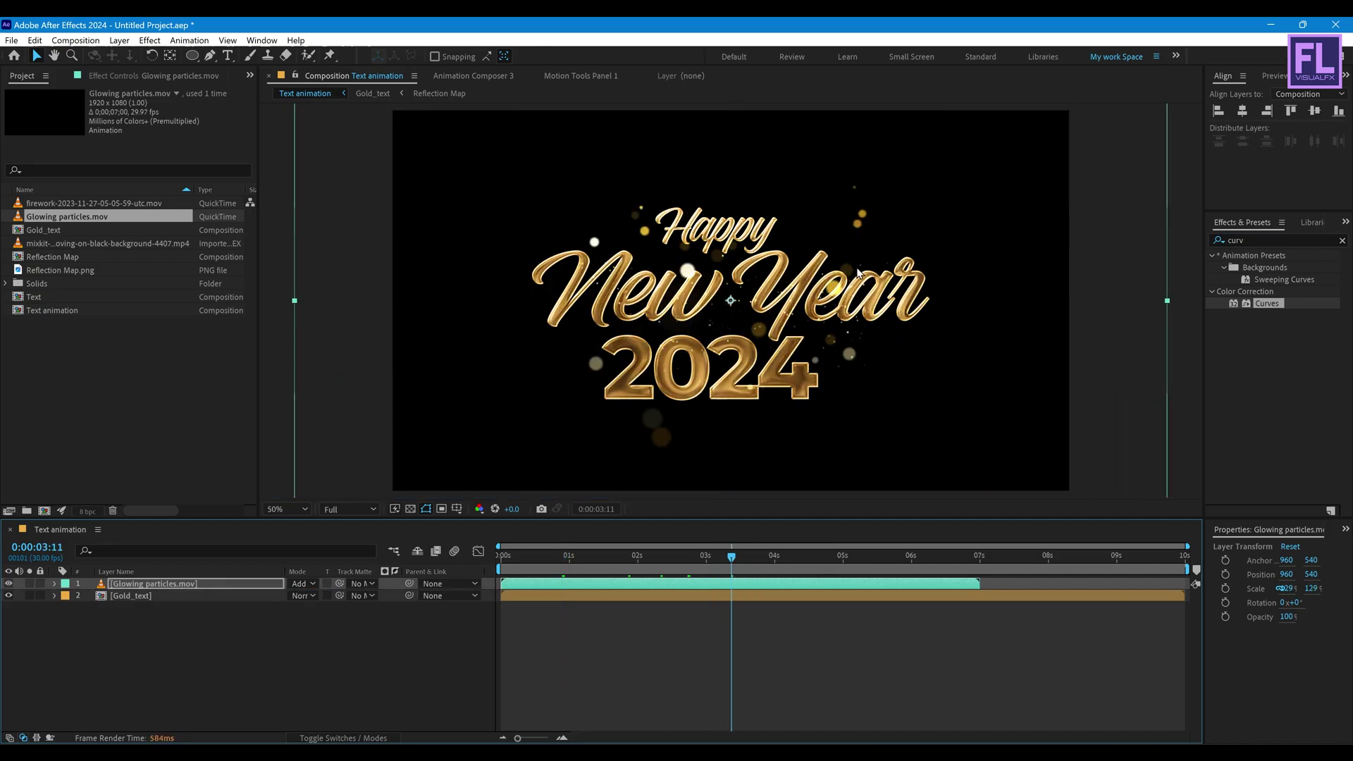
{"action": "key", "text": "slash"}
- Place the white bokeh particles footage beneath the text layers and apply Tint to it
{"action": "left_click", "coordinate": [53, 245]}
{"action": "left_click_drag", "start_coordinate": [48, 243], "coordinate": [168, 630]}
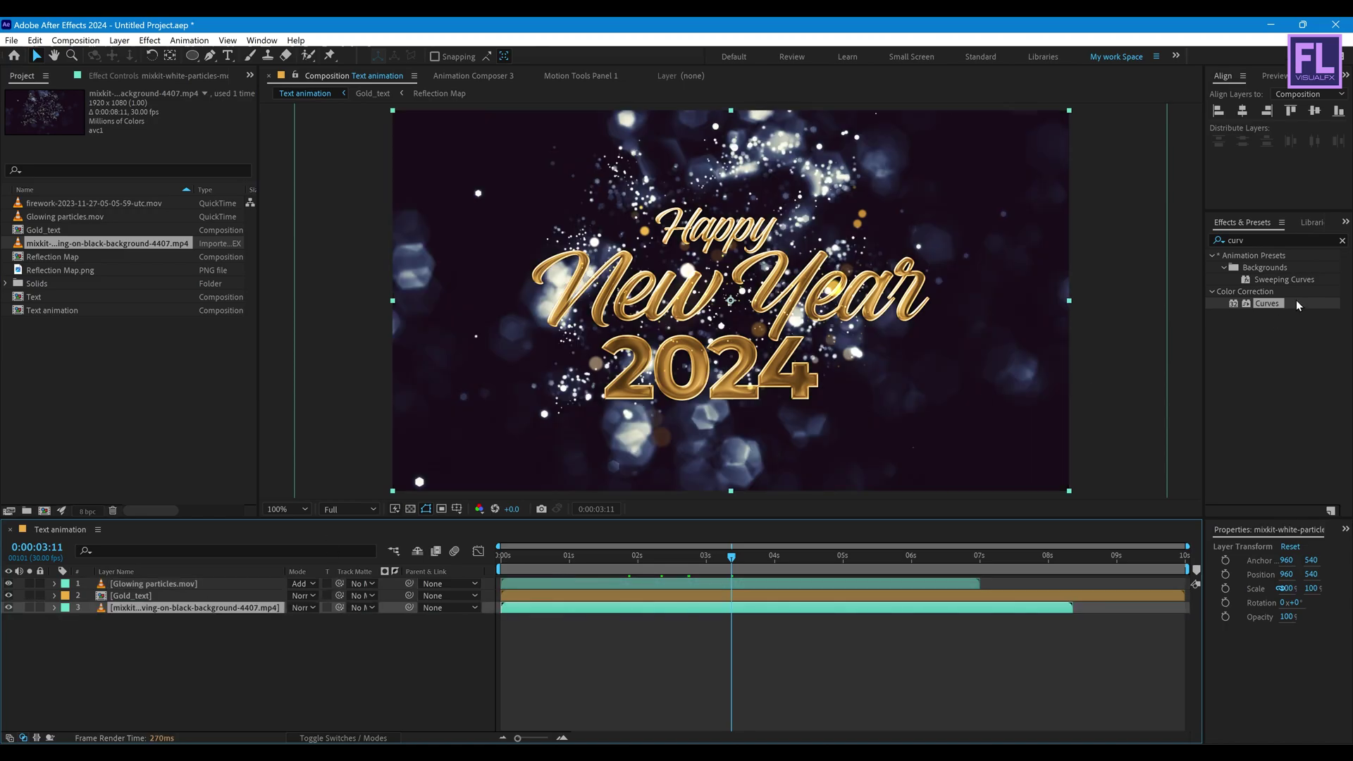
{"action": "left_click", "coordinate": [1254, 239]}
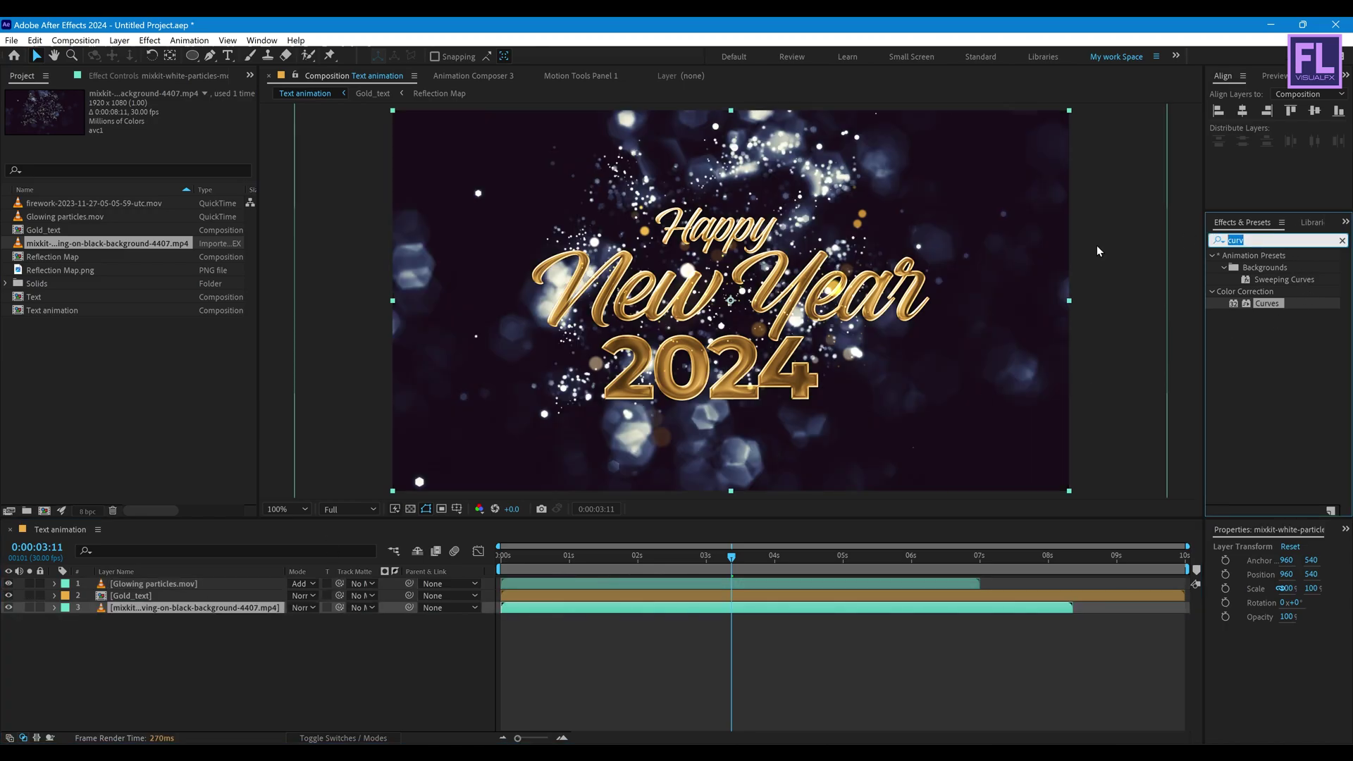
{"action": "type", "text": "tint"}
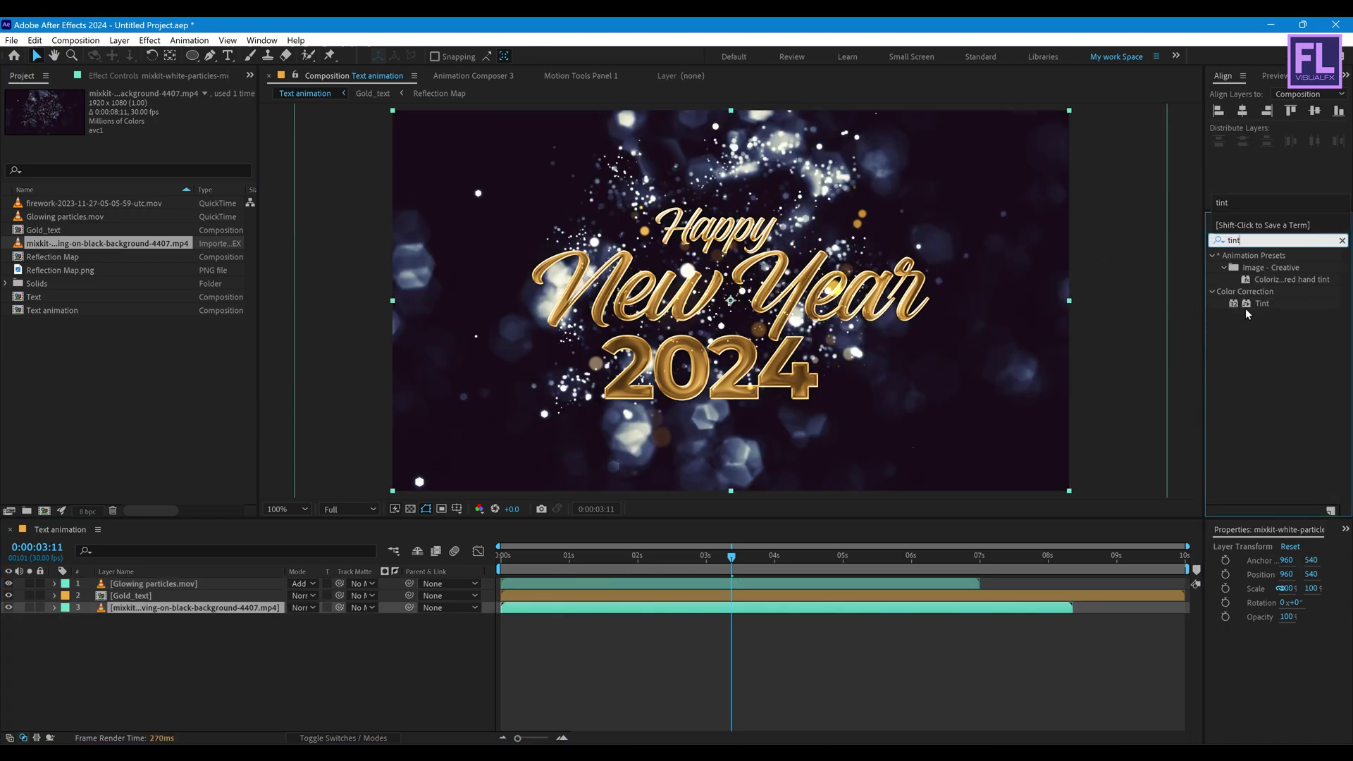
{"action": "left_click_drag", "start_coordinate": [1266, 303], "coordinate": [184, 608]}
{"action": "key", "text": "F2"}
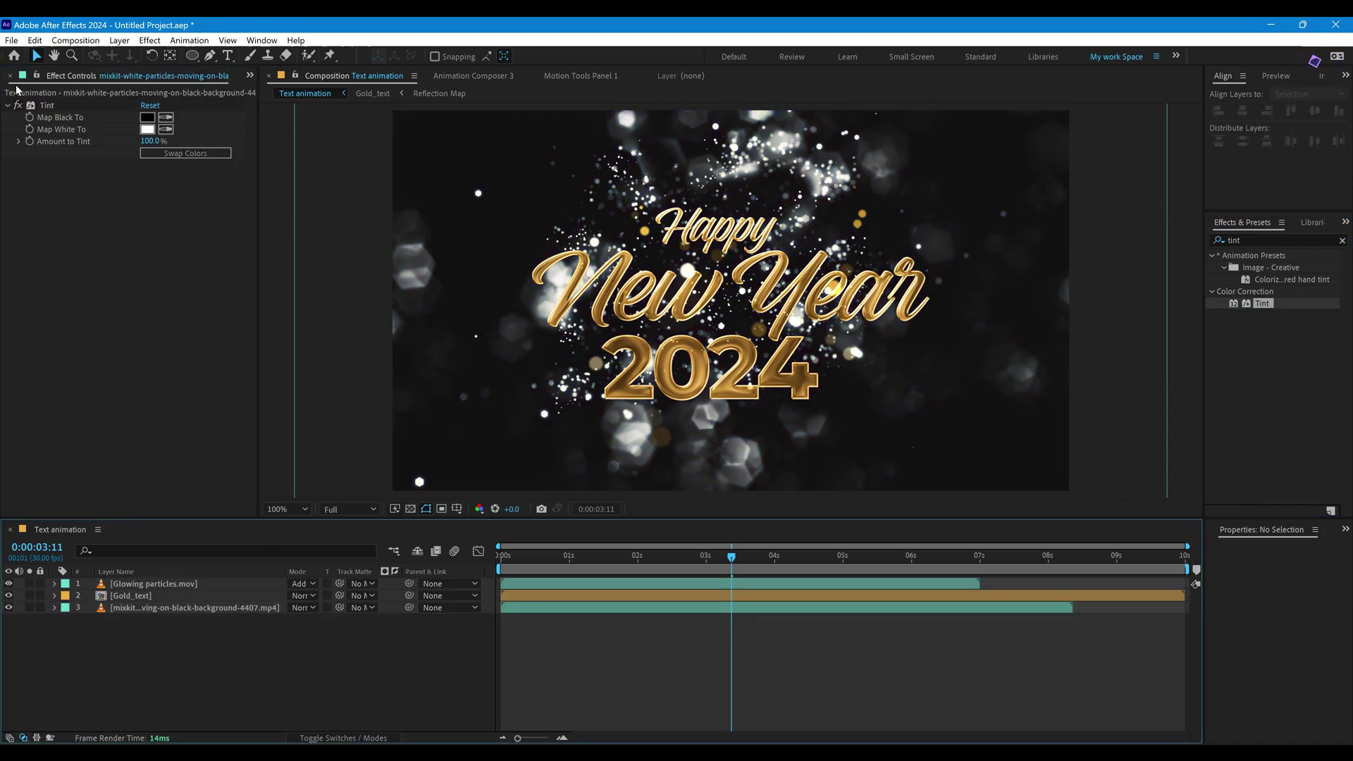
{"action": "key", "text": "ctrl+0"}
{"action": "key", "text": "Home"}
- Add the fireworks footage as the top layer and return to the first frame
{"action": "left_click", "coordinate": [72, 202]}
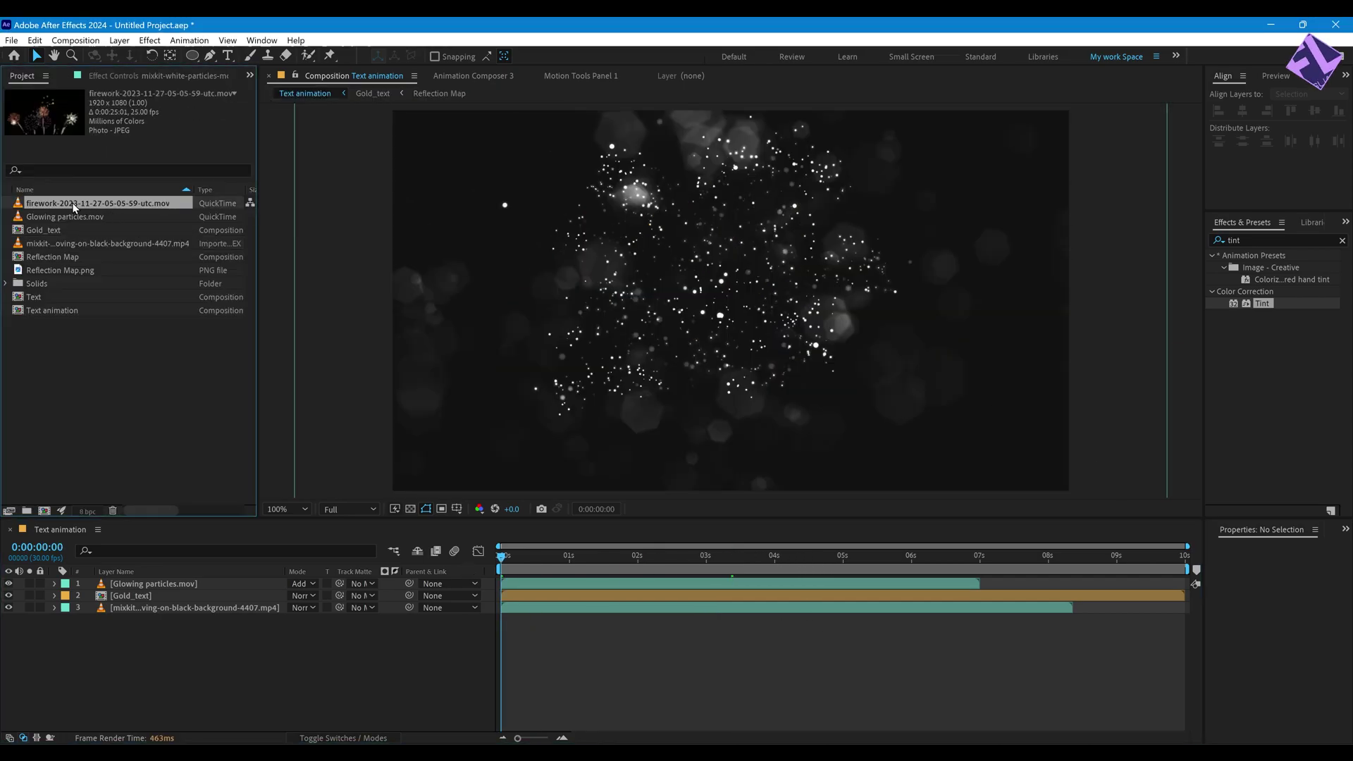
{"action": "left_click_drag", "start_coordinate": [72, 202], "coordinate": [150, 580]}
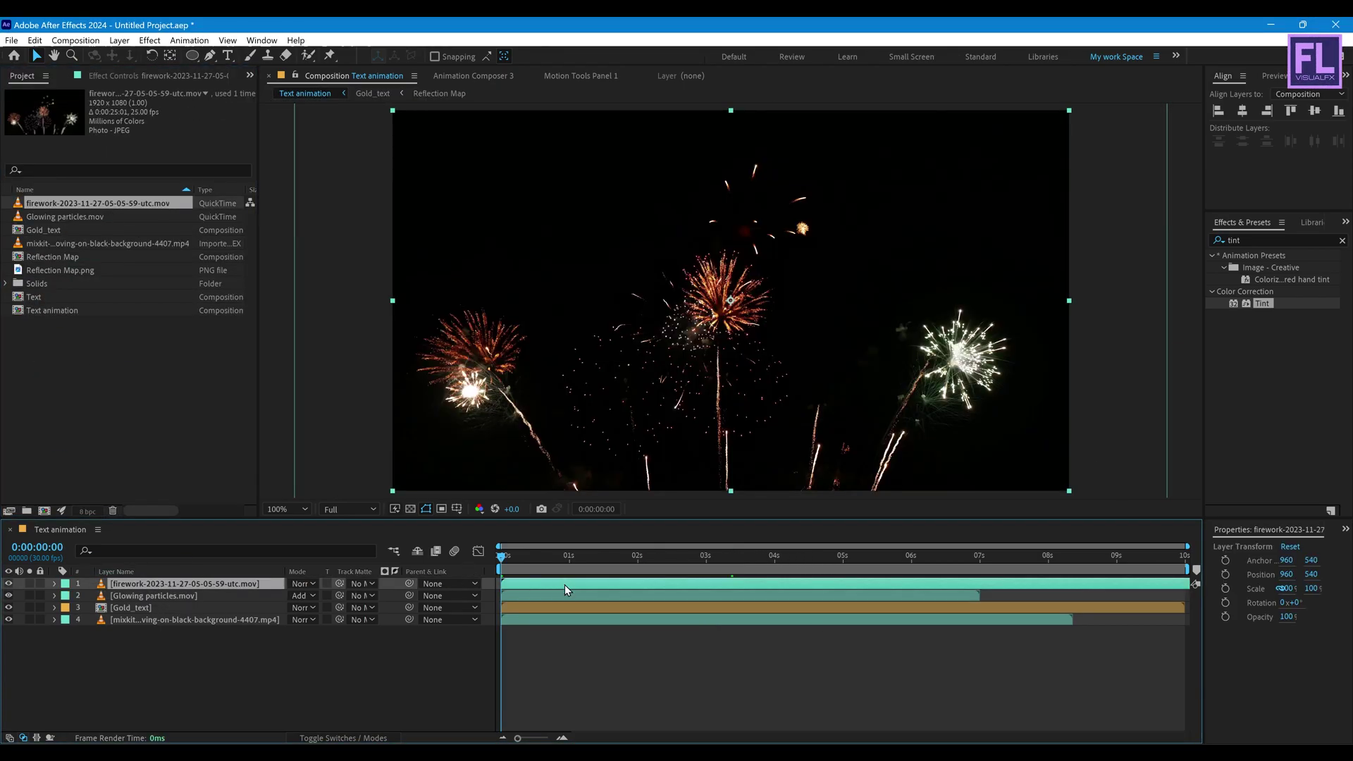
{"action": "left_click_drag", "start_coordinate": [582, 575], "coordinate": [814, 585]}
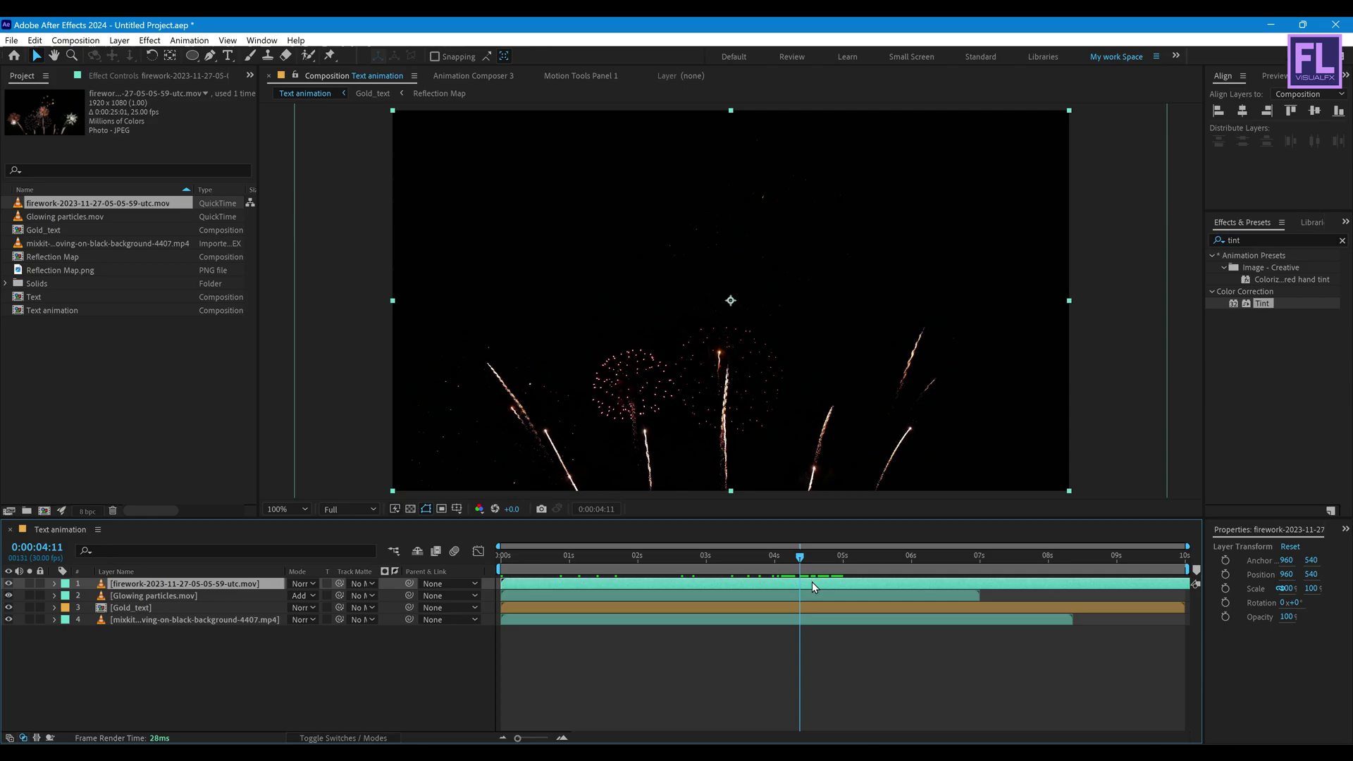
{"action": "left_click", "coordinate": [725, 598]}
{"action": "key", "text": "ctrl+shift+a"}
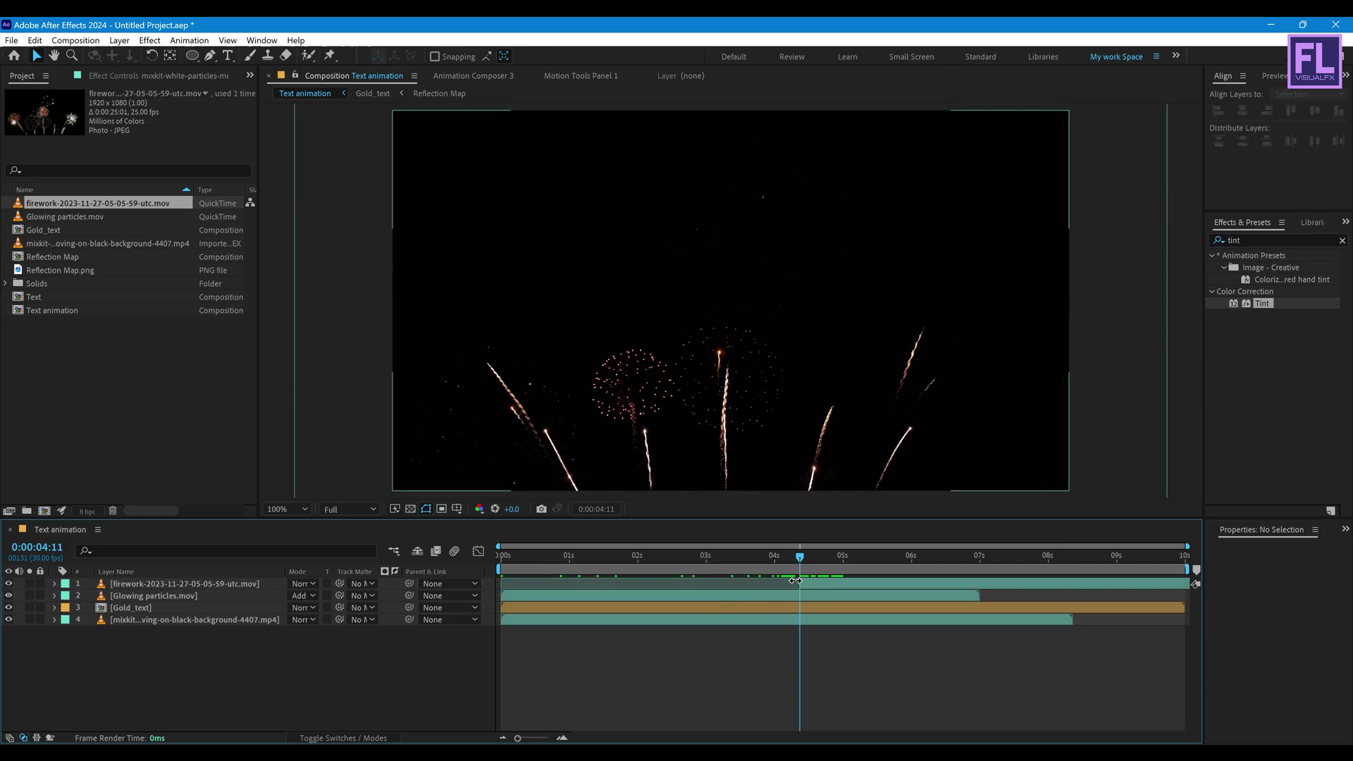
{"action": "left_click", "coordinate": [694, 584]}
{"action": "left_click_drag", "start_coordinate": [554, 564], "coordinate": [438, 568]}
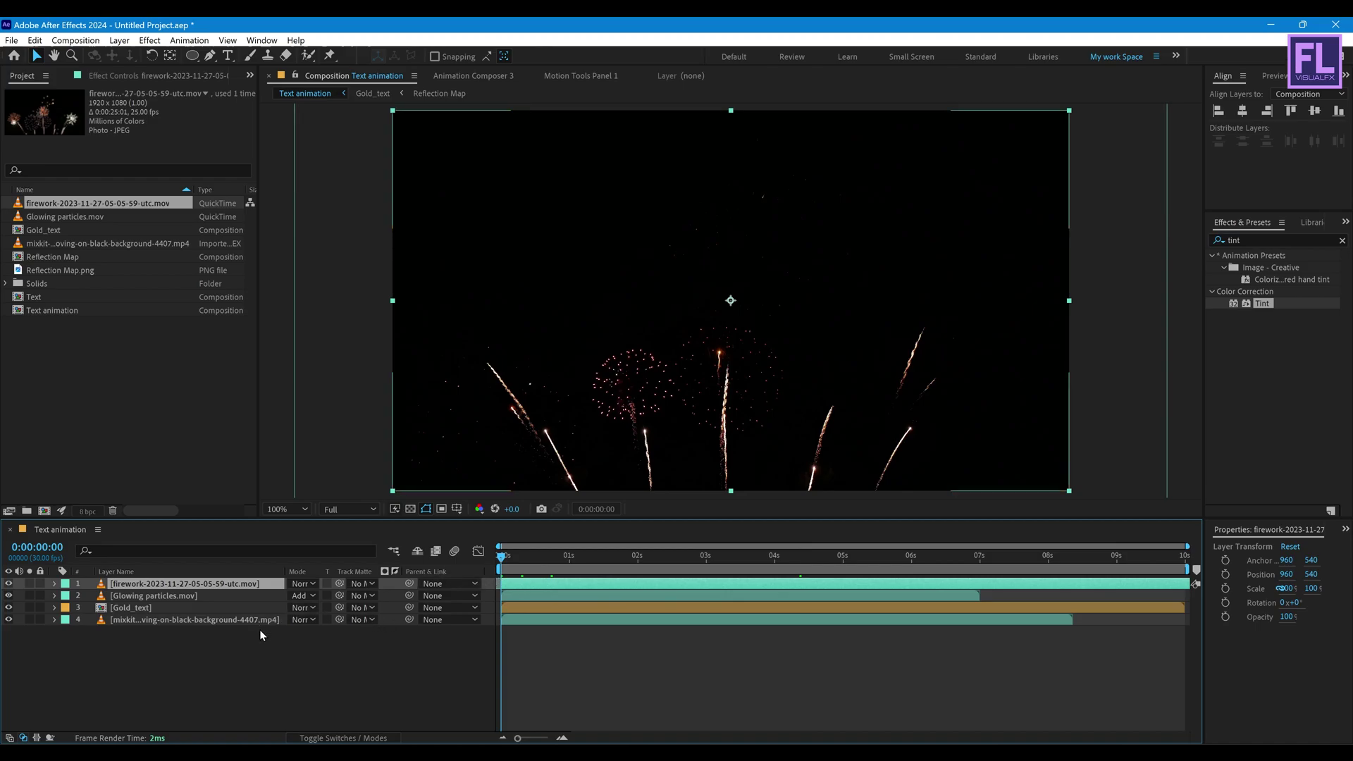
- Keyframe the fireworks Opacity from 0% at the start to 100% at 2:15
{"action": "key", "text": "t"}
{"action": "left_click", "coordinate": [89, 596]}
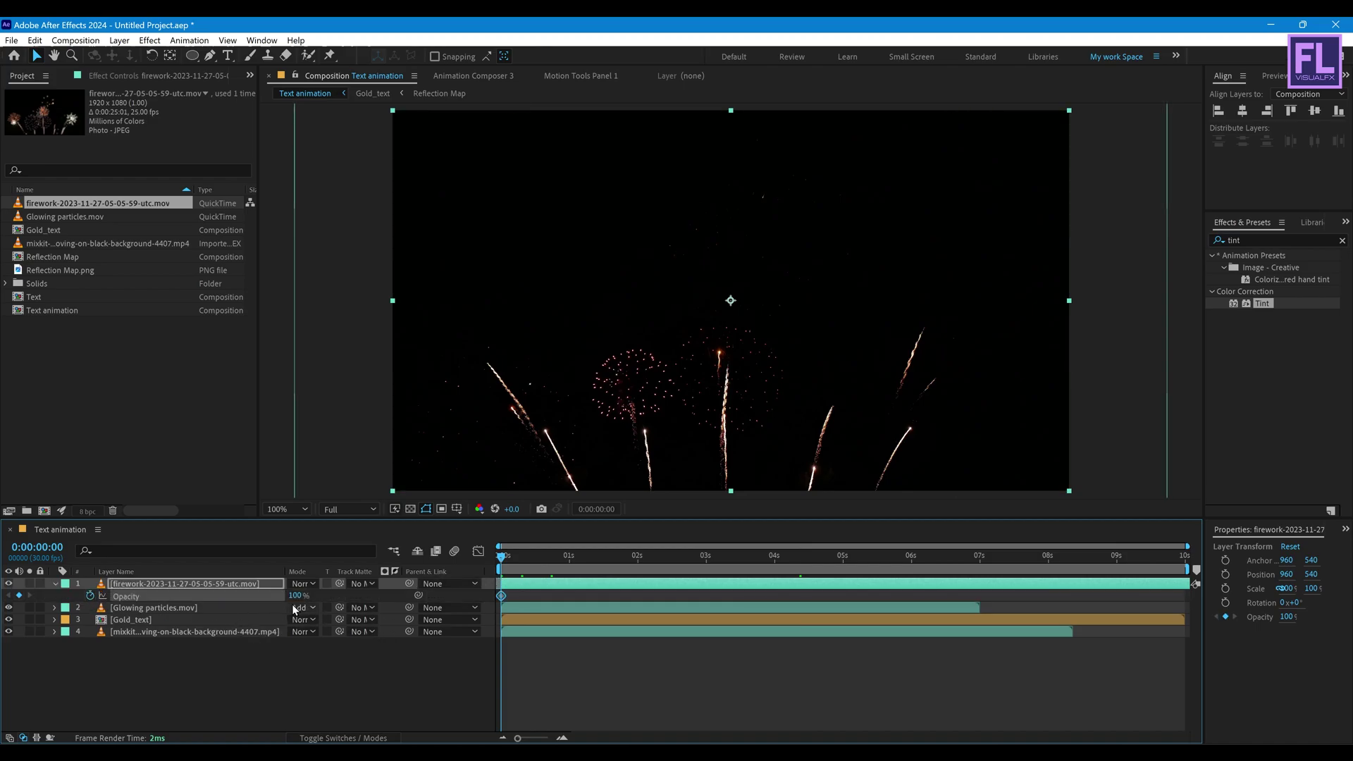
{"action": "left_click", "coordinate": [295, 597]}
{"action": "type", "text": "0"}
{"action": "key", "text": "Return"}
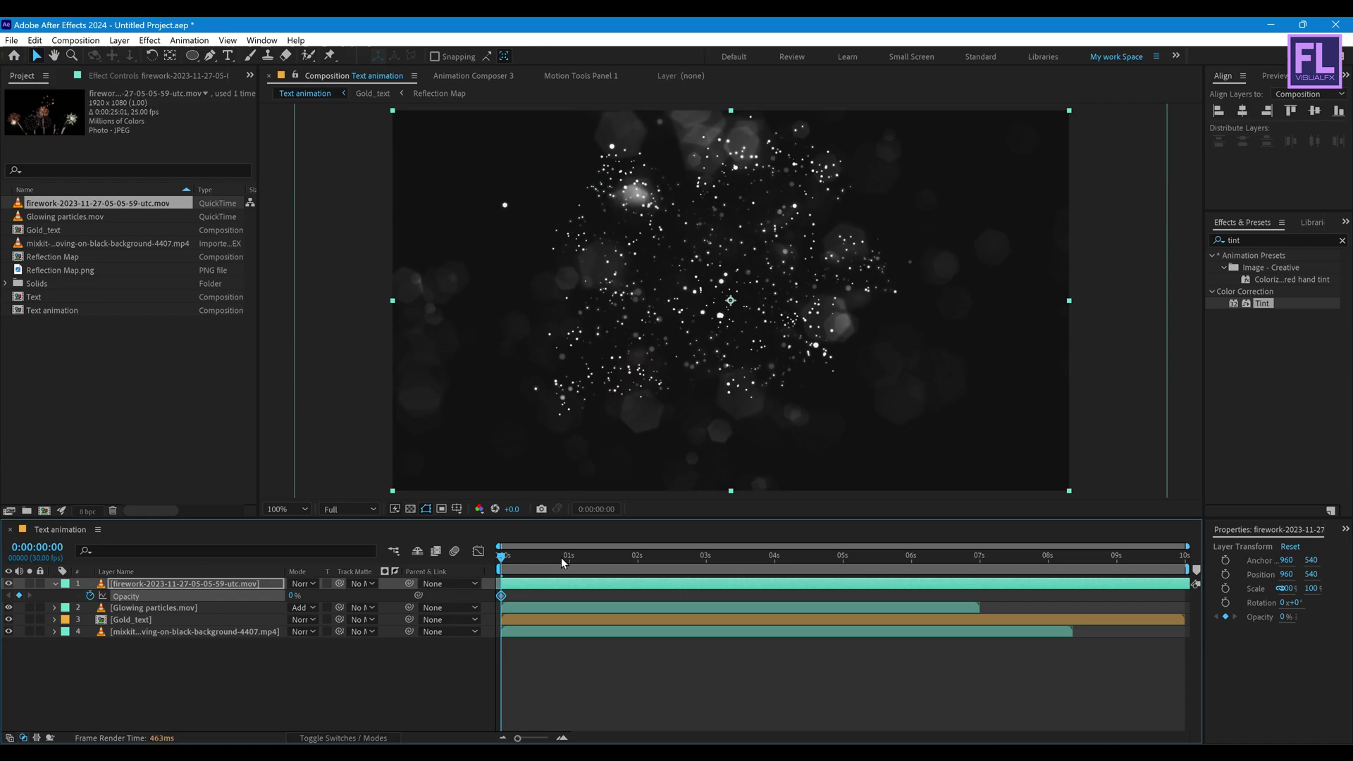
{"action": "left_click_drag", "start_coordinate": [561, 558], "coordinate": [672, 562]}
{"action": "left_click_drag", "start_coordinate": [294, 596], "coordinate": [366, 596]}
{"action": "left_click", "coordinate": [268, 587]}
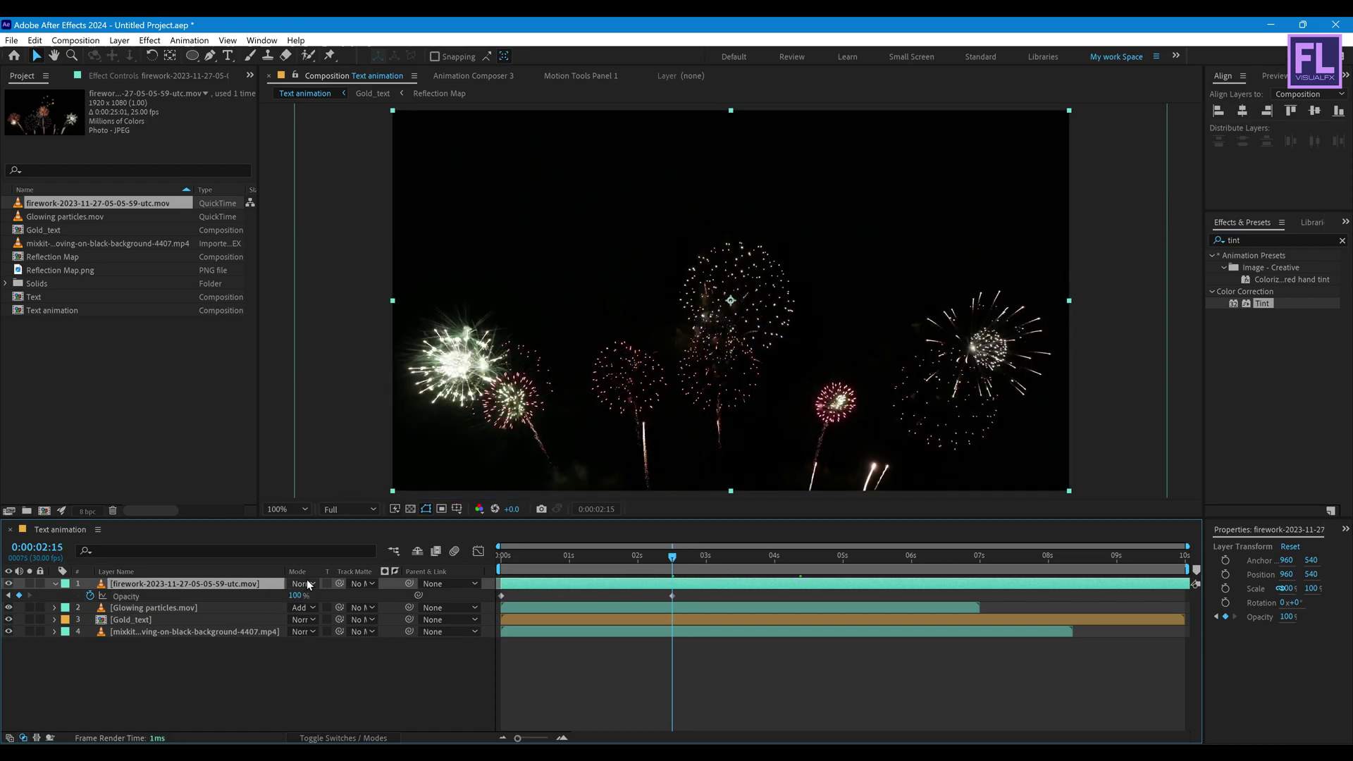
- Blend the fireworks layer in Screen mode and check the composite
{"action": "left_click", "coordinate": [303, 584]}
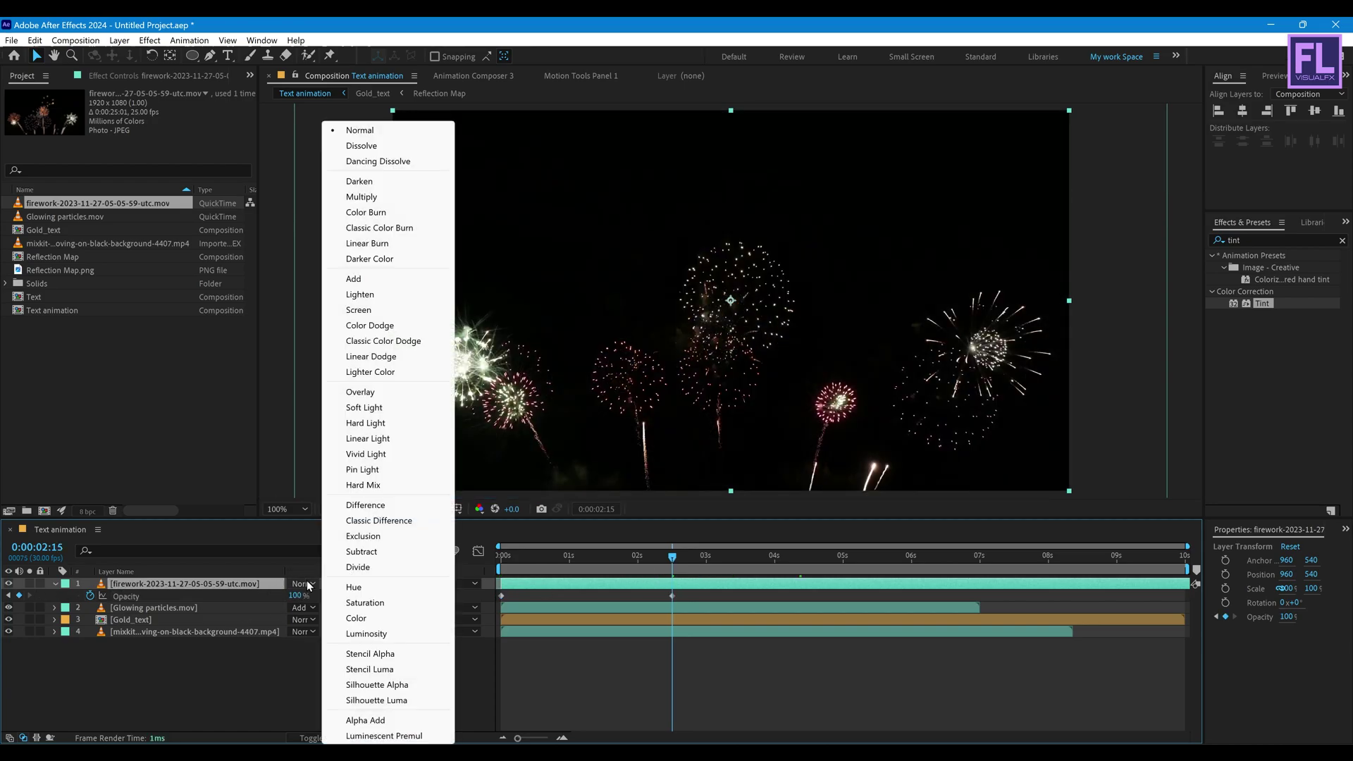
{"action": "left_click", "coordinate": [359, 310]}
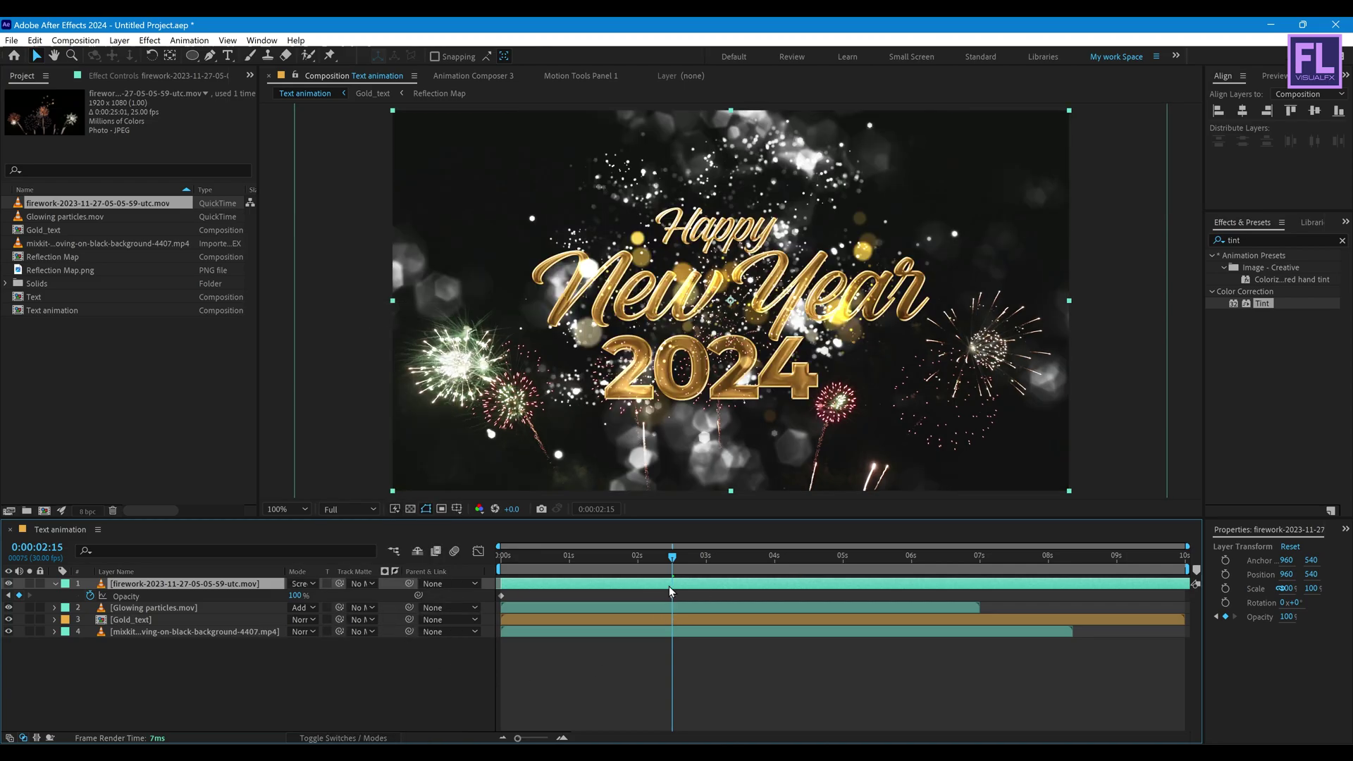
{"action": "left_click_drag", "start_coordinate": [703, 569], "coordinate": [756, 566]}
{"action": "key", "text": "Home"}
- Select Gold_text and keyframe its Scale at 120% on the first frame
{"action": "left_click", "coordinate": [54, 584]}
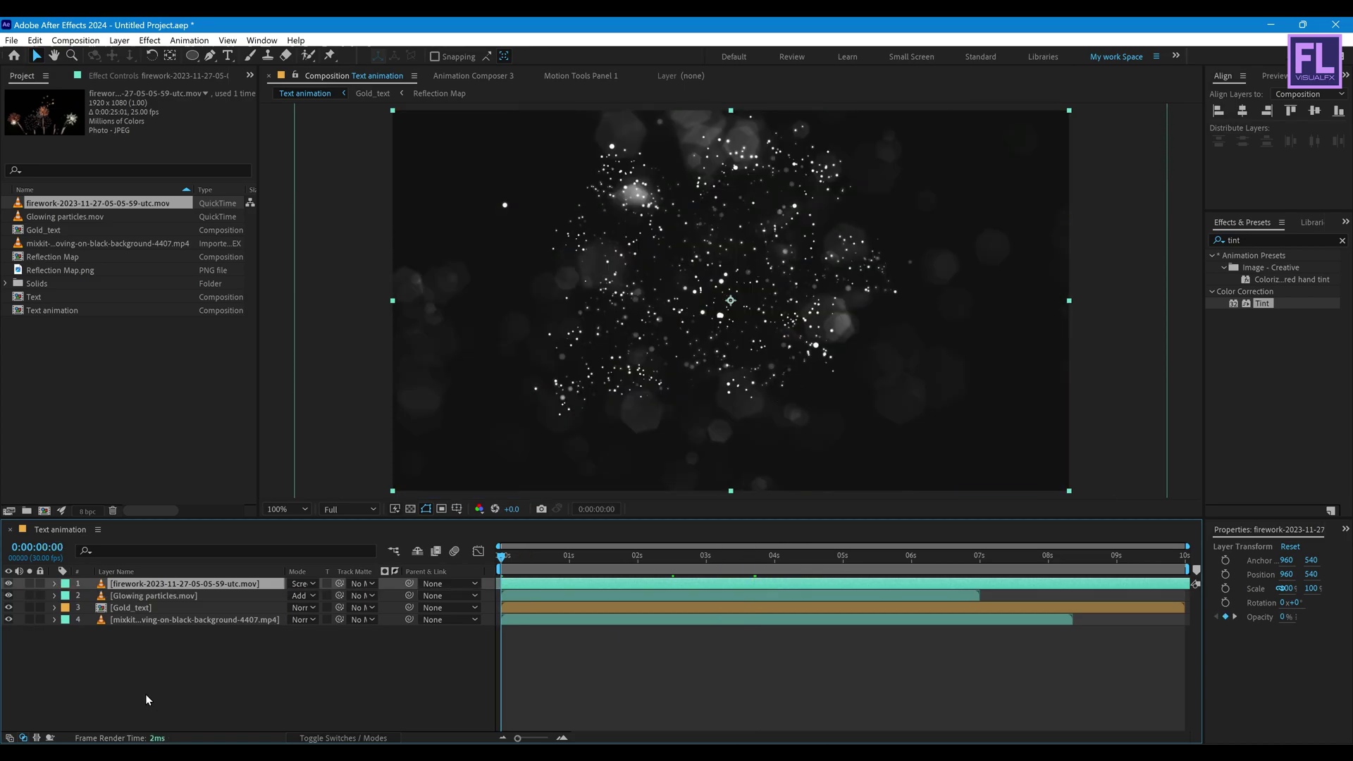
{"action": "left_click", "coordinate": [145, 690]}
{"action": "left_click", "coordinate": [188, 607]}
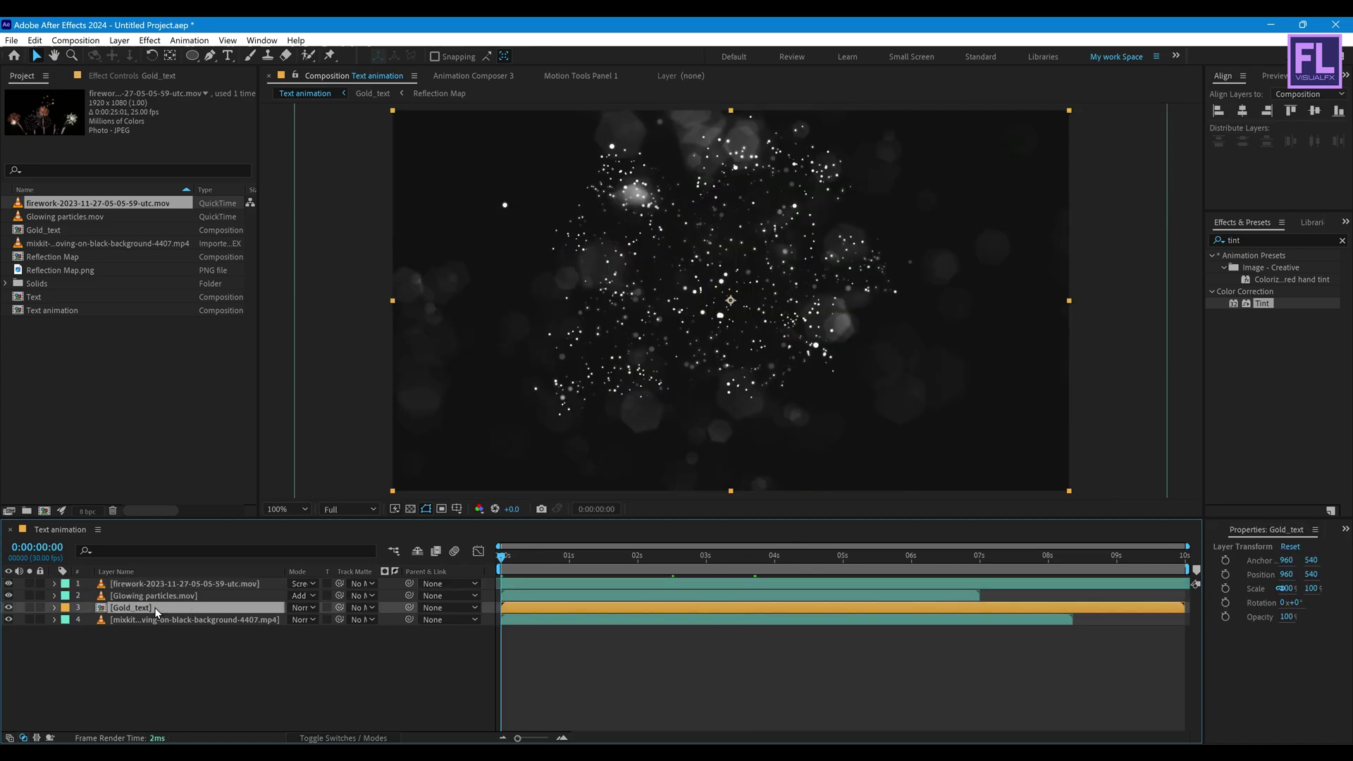
{"action": "left_click_drag", "start_coordinate": [501, 564], "coordinate": [446, 573]}
{"action": "key", "text": "alt+shift+s"}
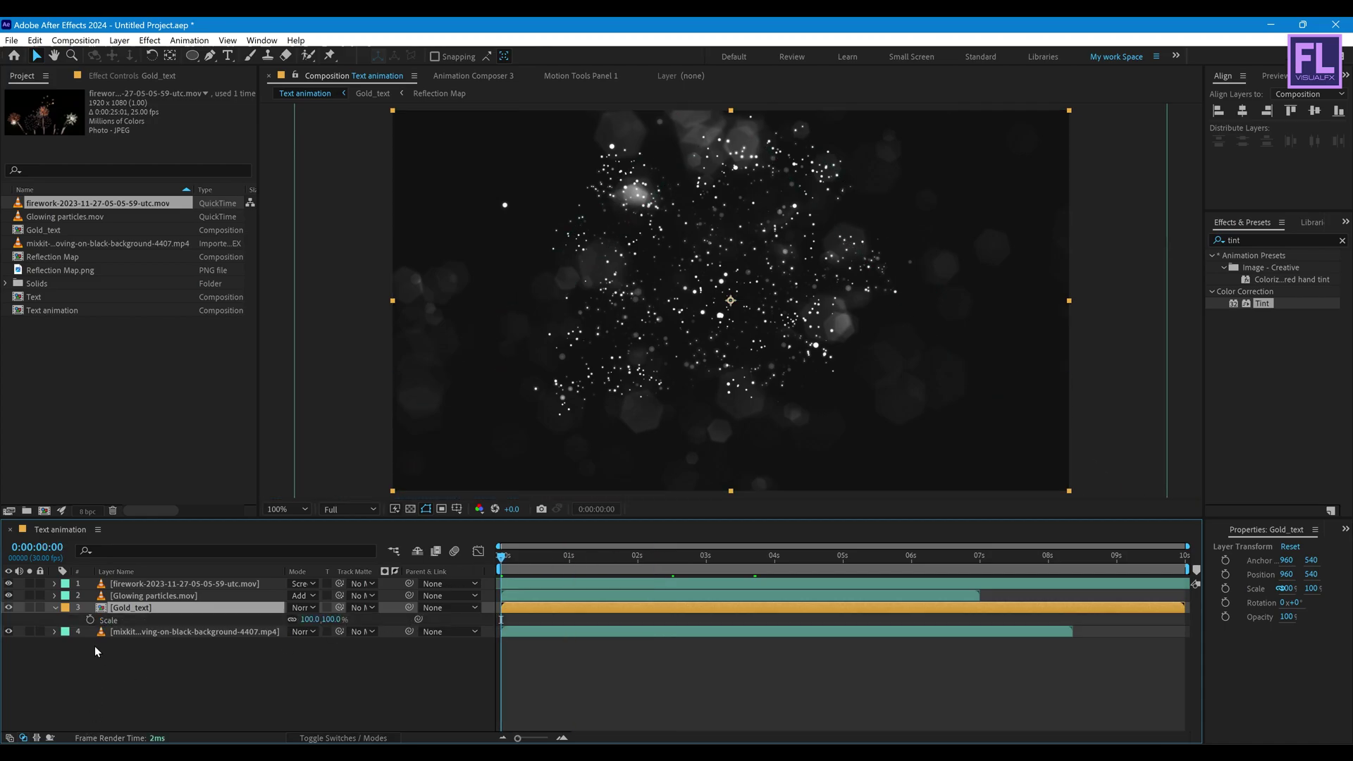
{"action": "left_click", "coordinate": [309, 619]}
{"action": "key", "text": "Return"}
- Keyframe Gold_text's Scale at 80% on the last frame and check 8:10
{"action": "left_click", "coordinate": [1117, 557]}
{"action": "left_click_drag", "start_coordinate": [1138, 557], "coordinate": [1208, 561]}
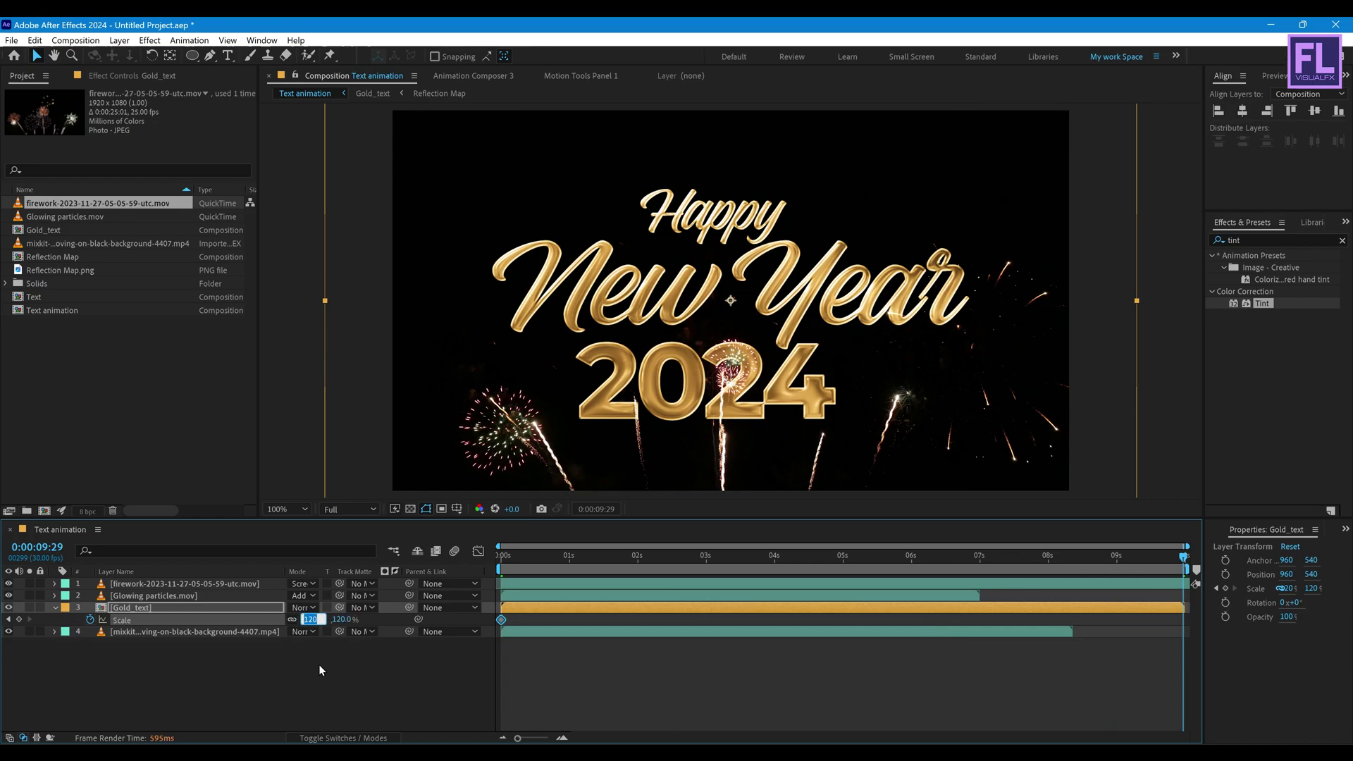
{"action": "type", "text": "80"}
{"action": "key", "text": "Return"}
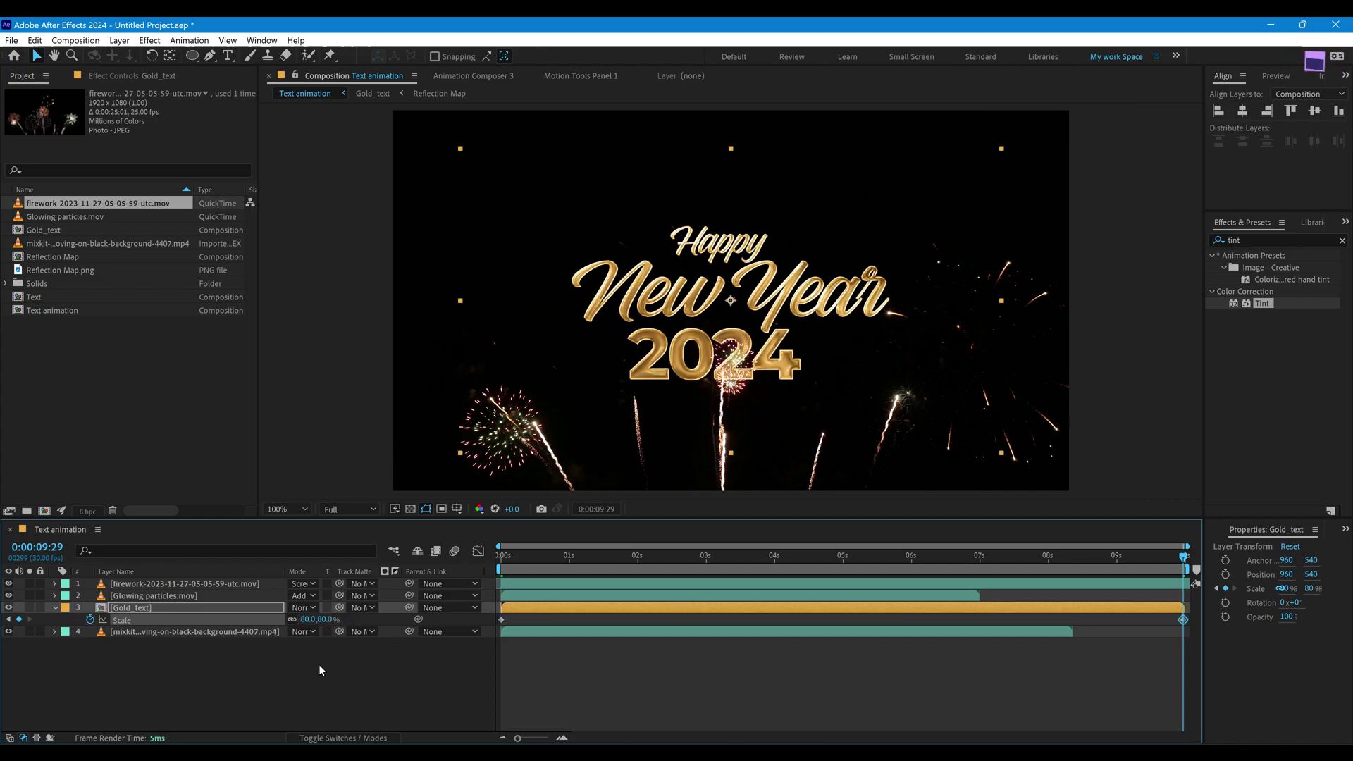
{"action": "left_click_drag", "start_coordinate": [1075, 558], "coordinate": [1066, 560]}
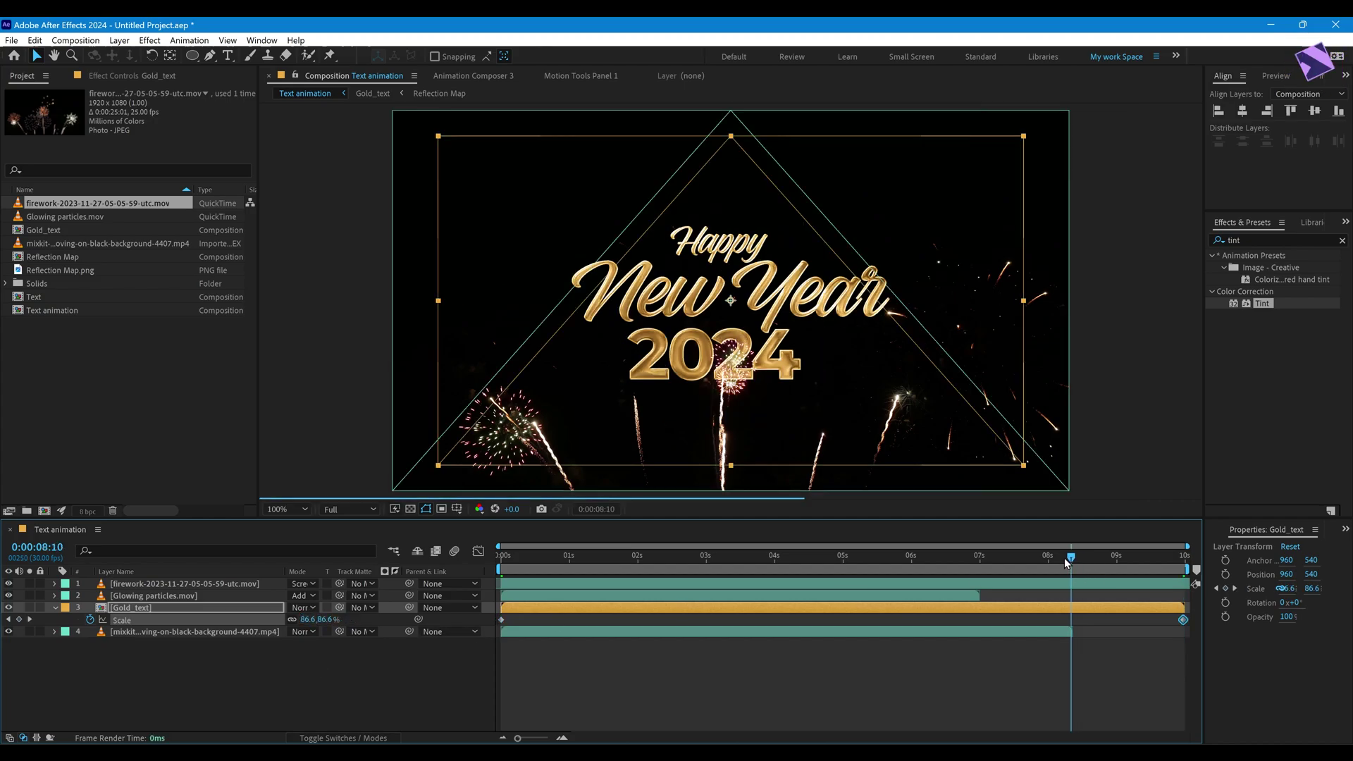
- End the work area at 8:10 and play the full composition from the first frame
{"action": "key", "text": "n"}
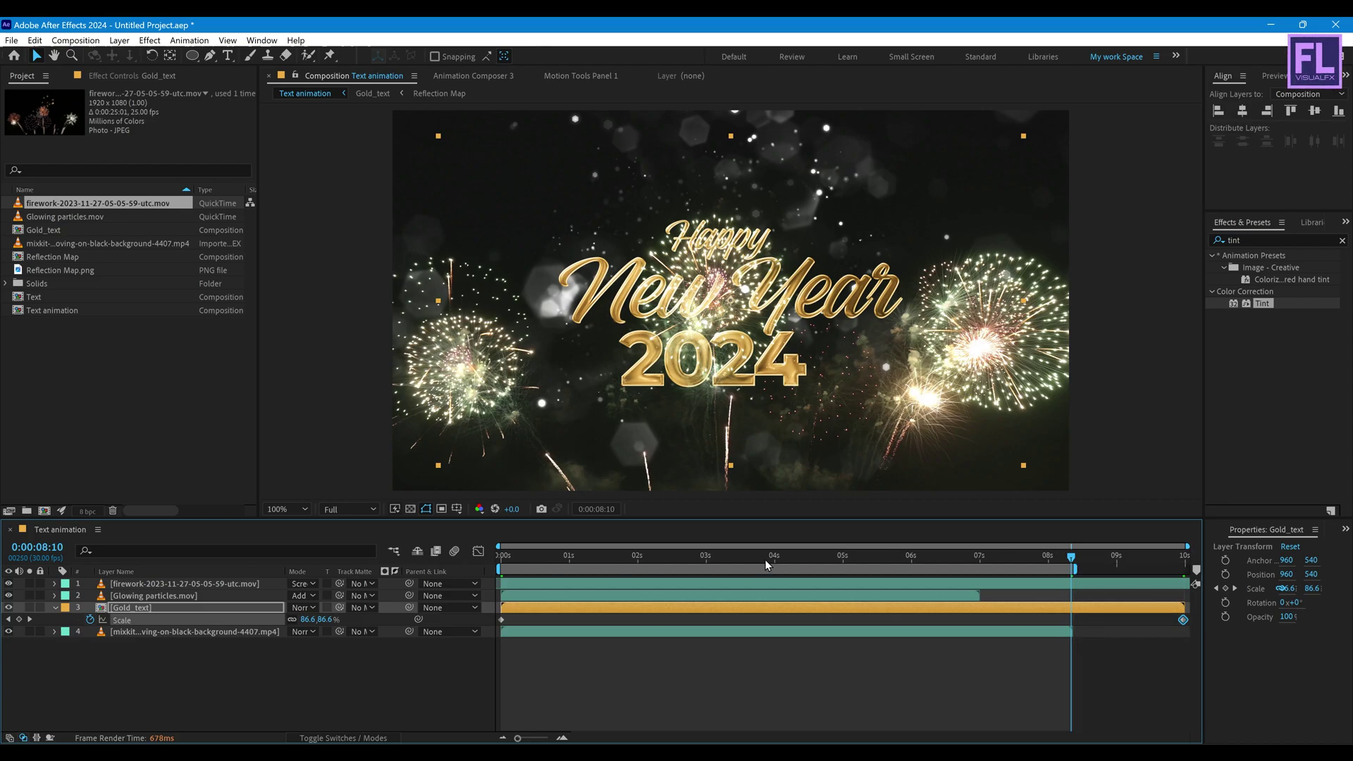
{"action": "left_click_drag", "start_coordinate": [768, 564], "coordinate": [389, 568]}
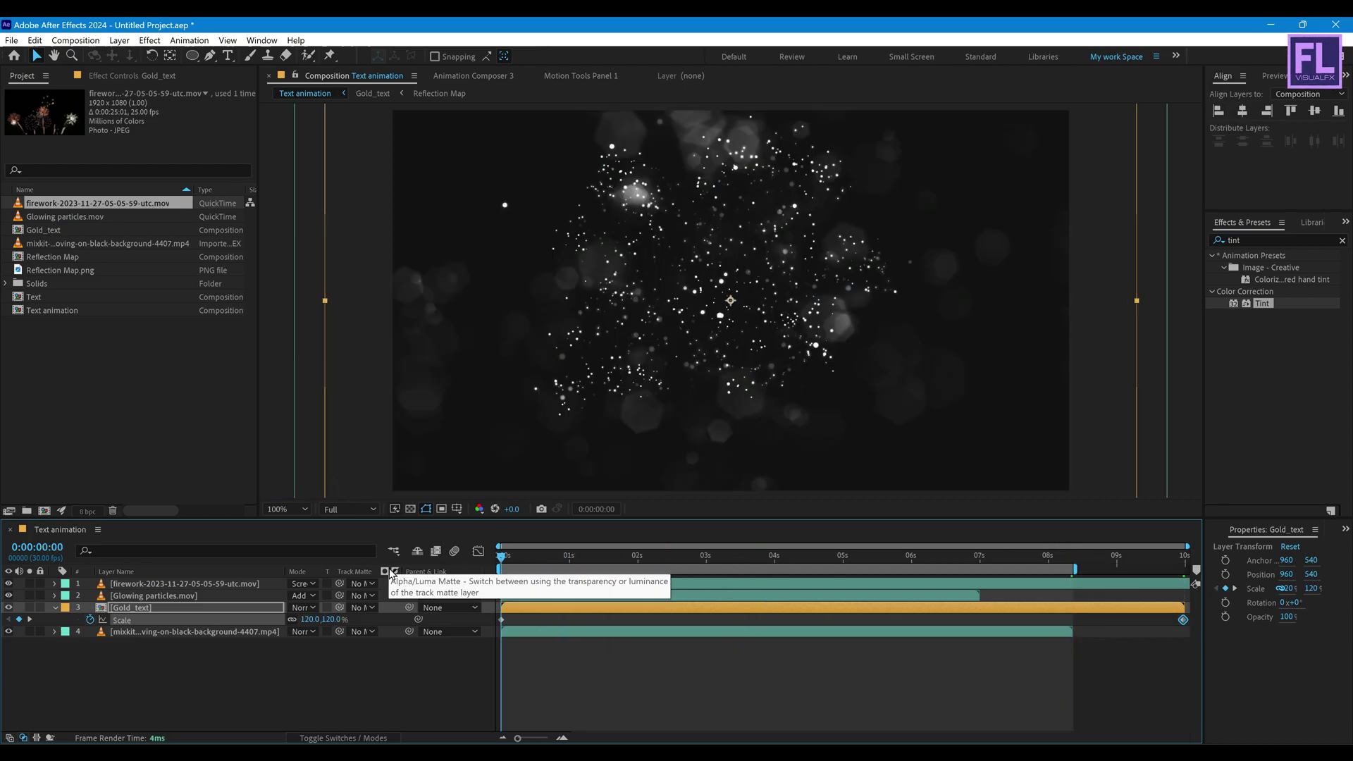
{"action": "left_click", "coordinate": [93, 637]}
{"action": "key", "text": "s"}
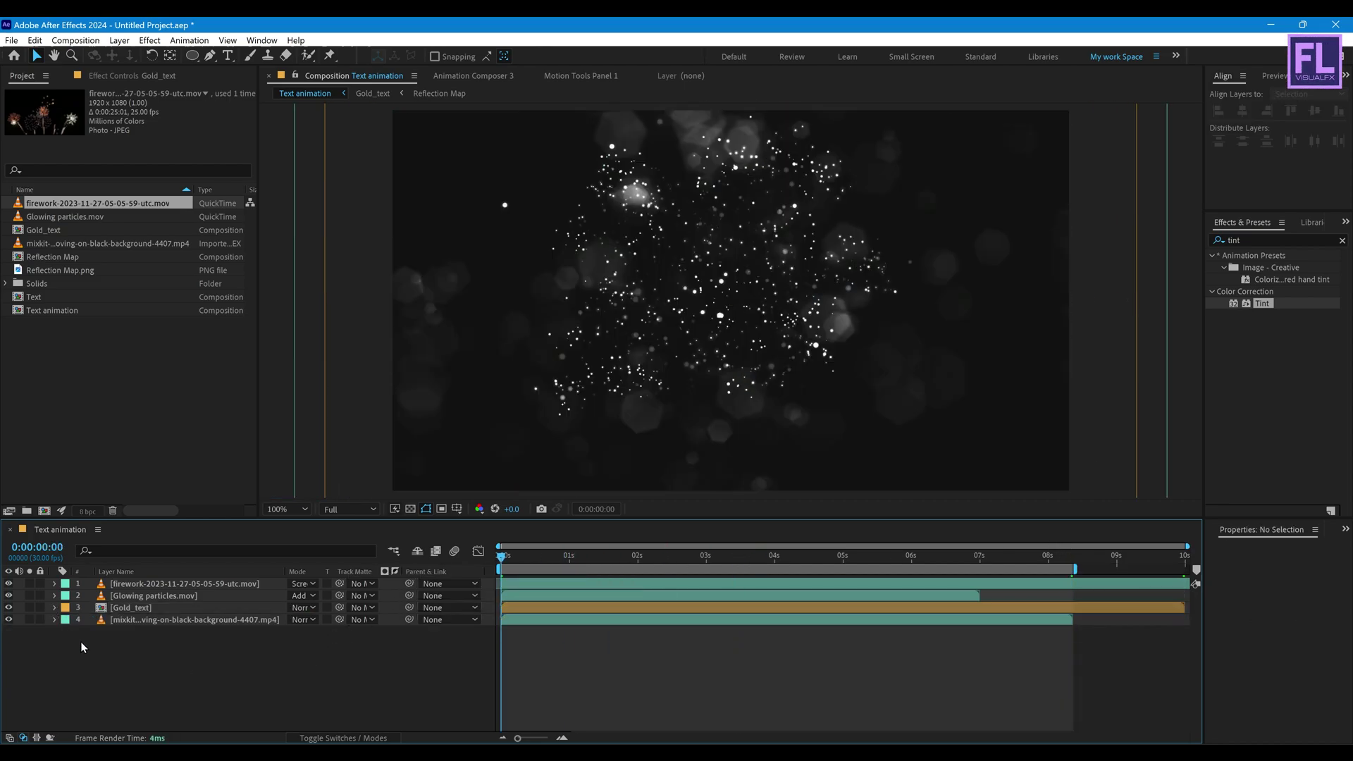
{"action": "key", "text": "space"}
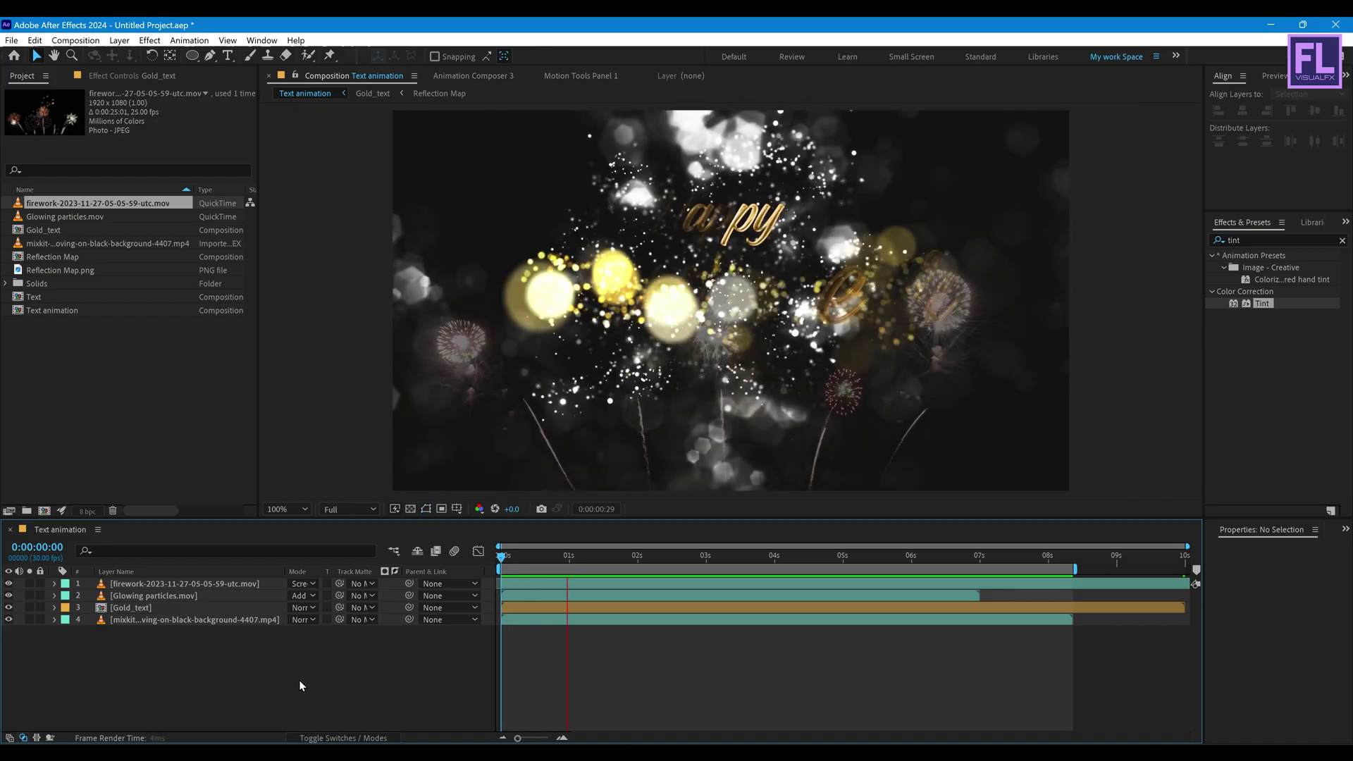